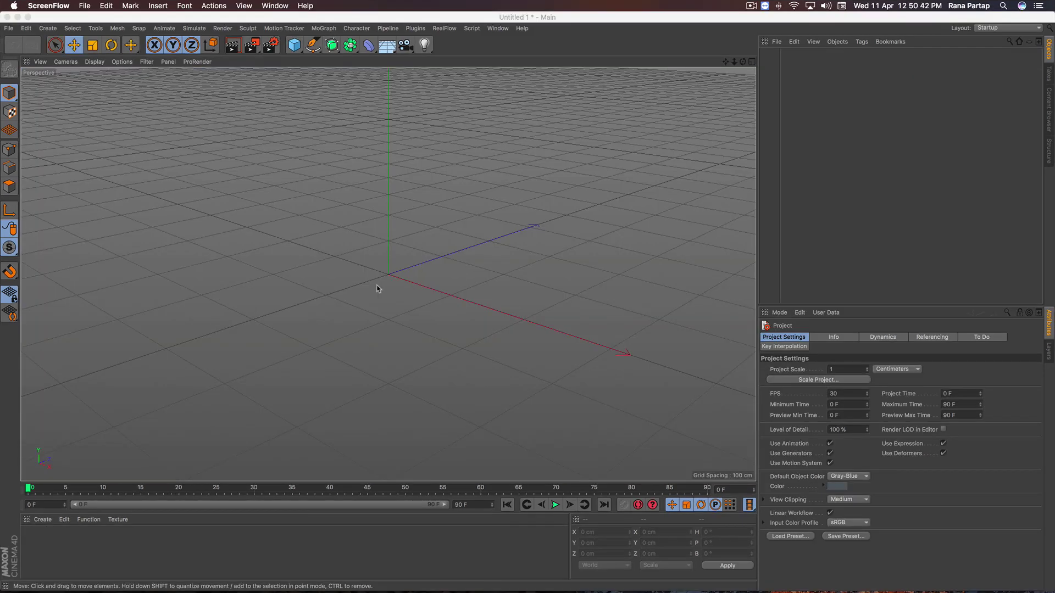
Add a Landscape object to the scene
click(295, 45)
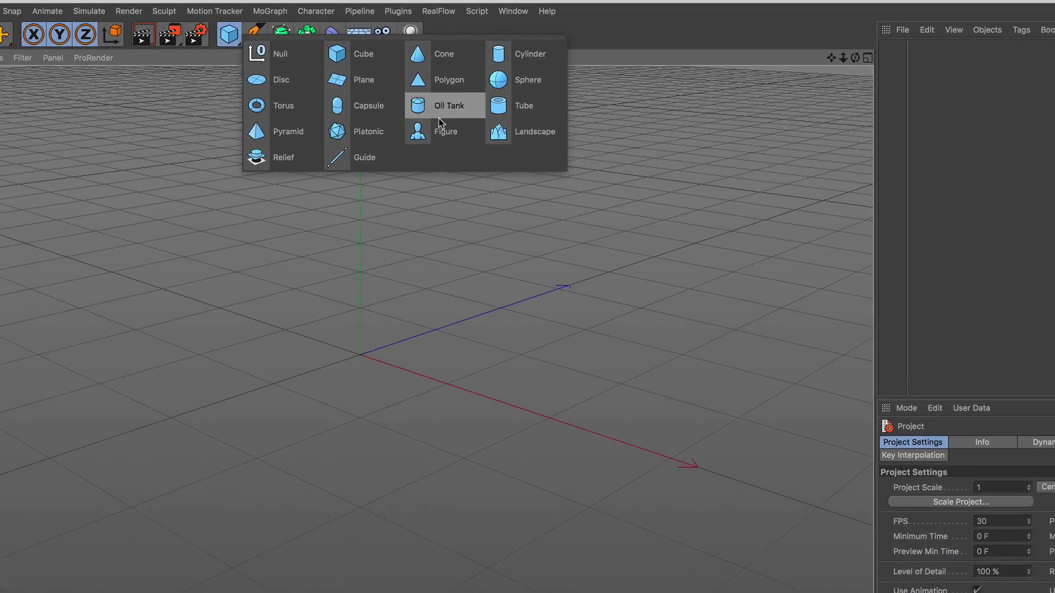
click(441, 135)
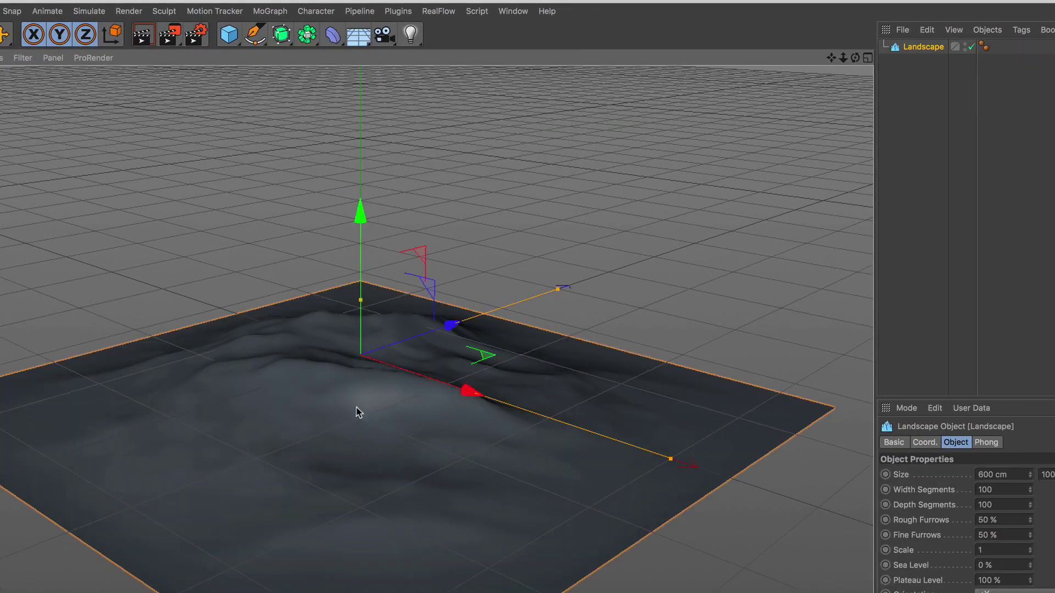
scroll(356, 412, down, 5)
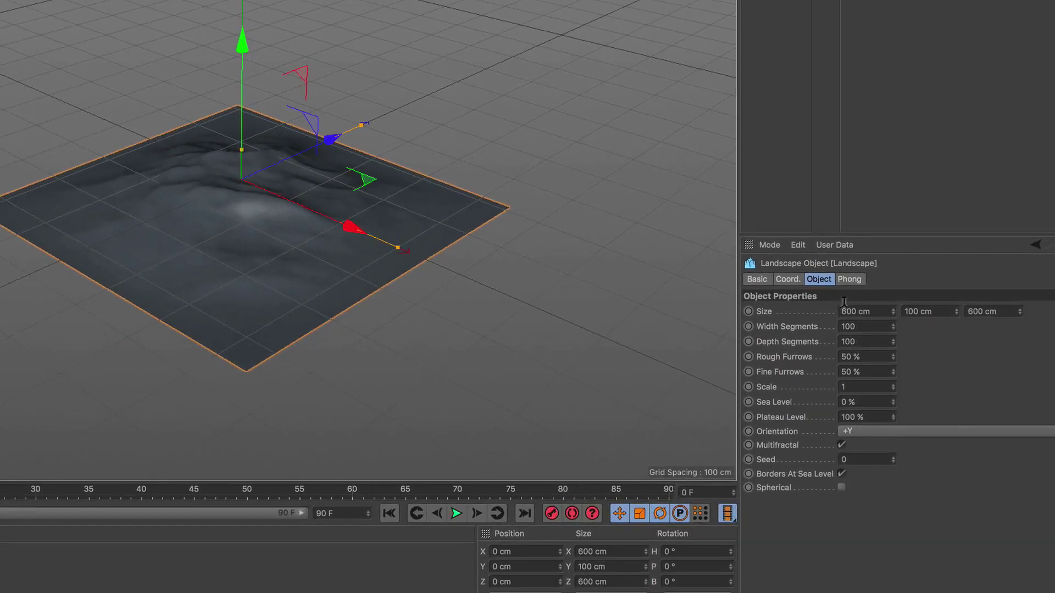
Size the landscape to 2000 × 1000 × 2000 cm
click(844, 310)
key(BackSpace)
text(2)
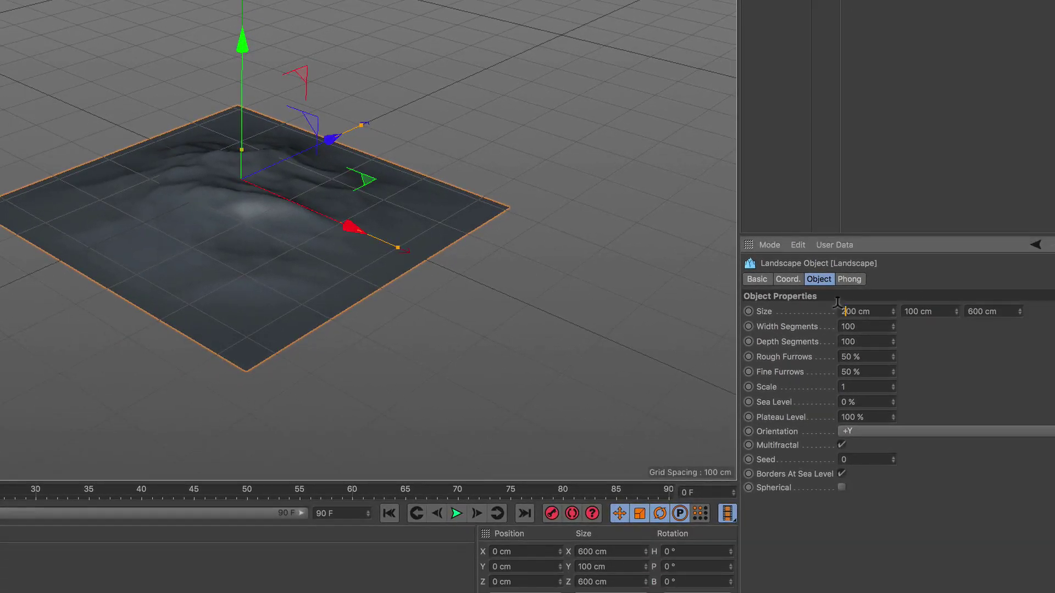
text(0)
click(919, 311)
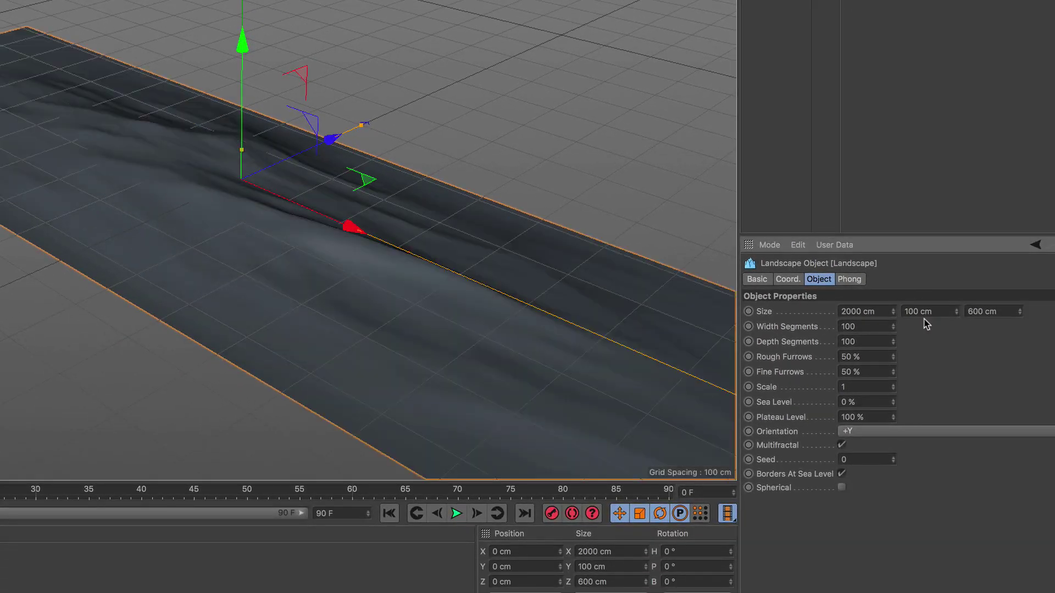
text(0)
key(Return)
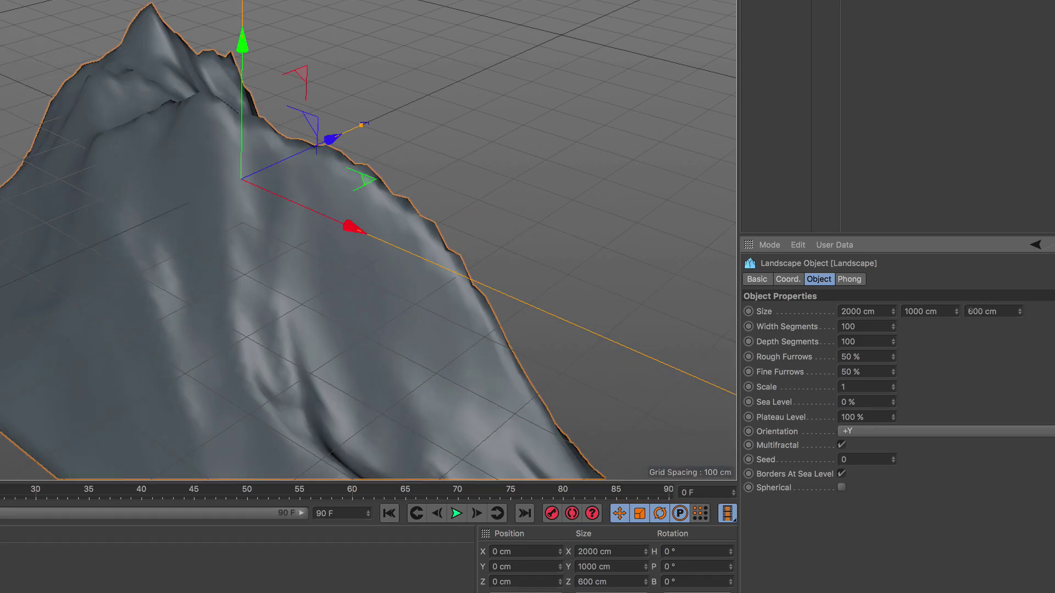
click(981, 304)
key(BackSpace)
text(20)
key(Return)
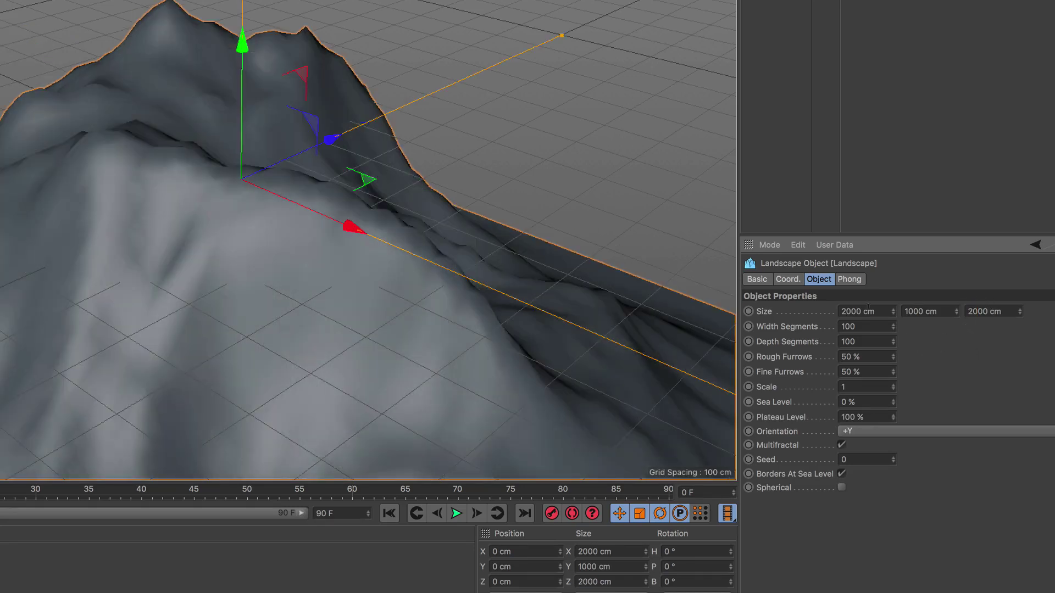
mouse_move(245, 292)
alt+mouse_down()
mouse_move(248, 235)
mouse_move(235, 306)
mouse_move(233, 295)
mouse_move(261, 287)
mouse_move(257, 229)
alt+mouse_up()
Give the landscape 700 width and 700 depth segments
click(878, 326)
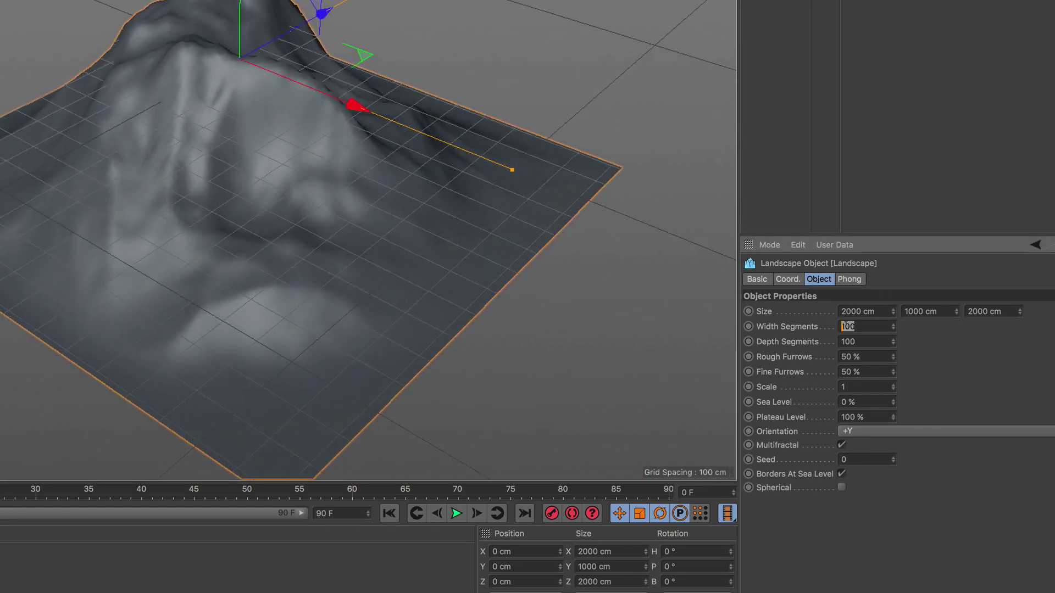
text(700)
key(Tab)
text(7)
key(Return)
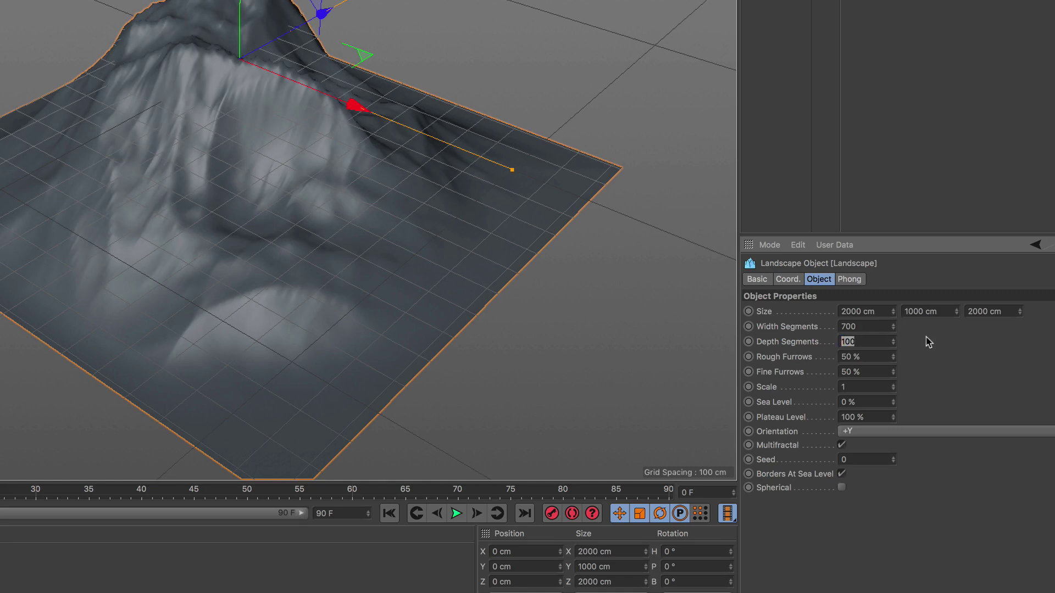
text(00)
key(Tab)
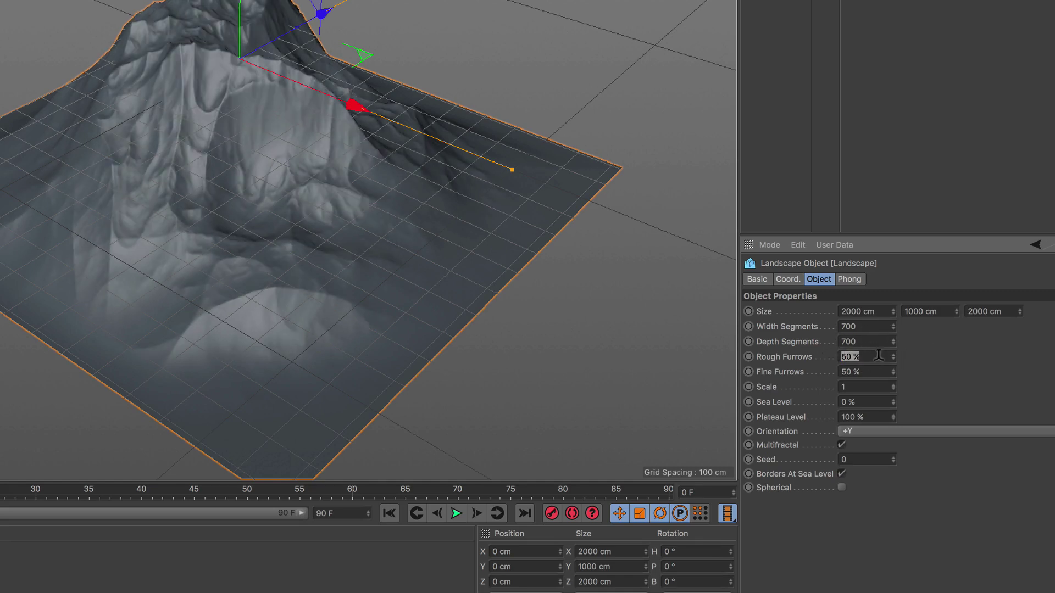
Set the landscape's Rough Furrows to 100 % and Fine Furrows to 70 %
text(100)
key(Tab)
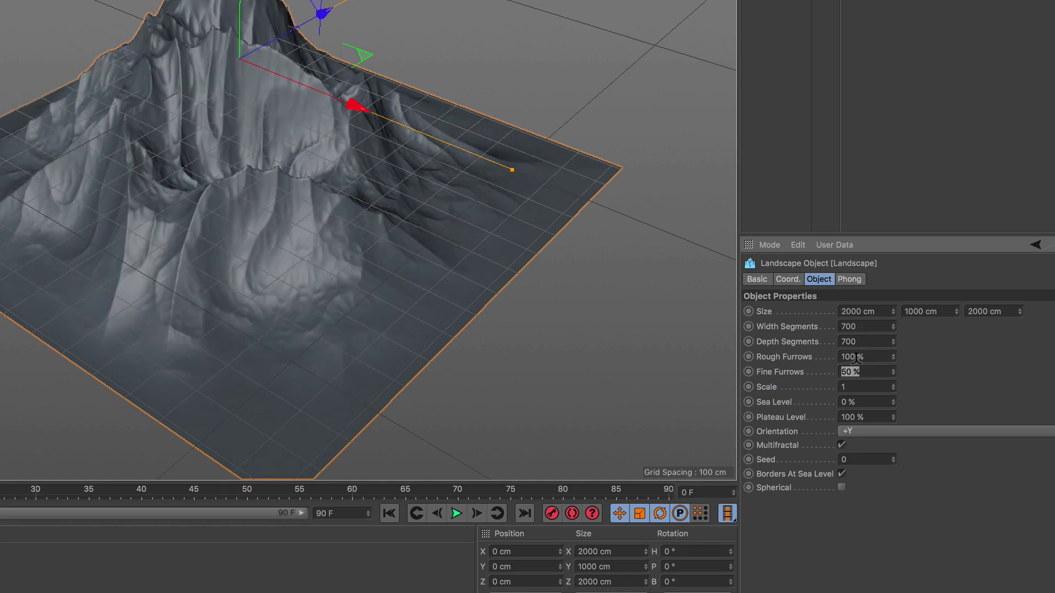
text(70)
key(Return)
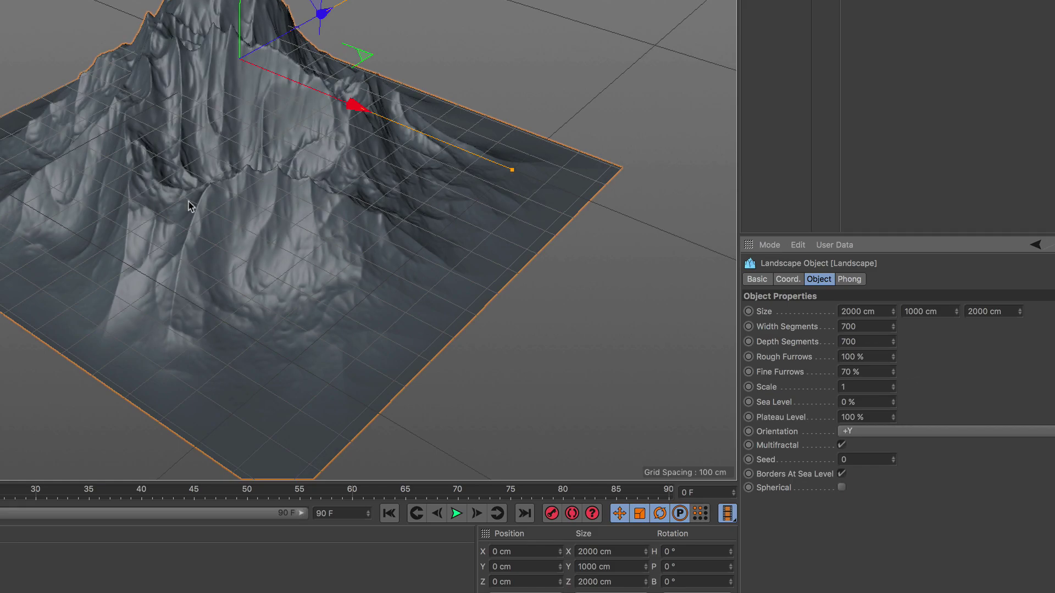
mouse_move(250, 207)
alt+mouse_down()
mouse_move(357, 123)
mouse_move(231, 134)
mouse_move(261, 170)
alt+mouse_up()
Try landscape seeds 1 through 4 and settle on seed 2
scroll(261, 170, up, 3)
scroll(259, 158, up, 3)
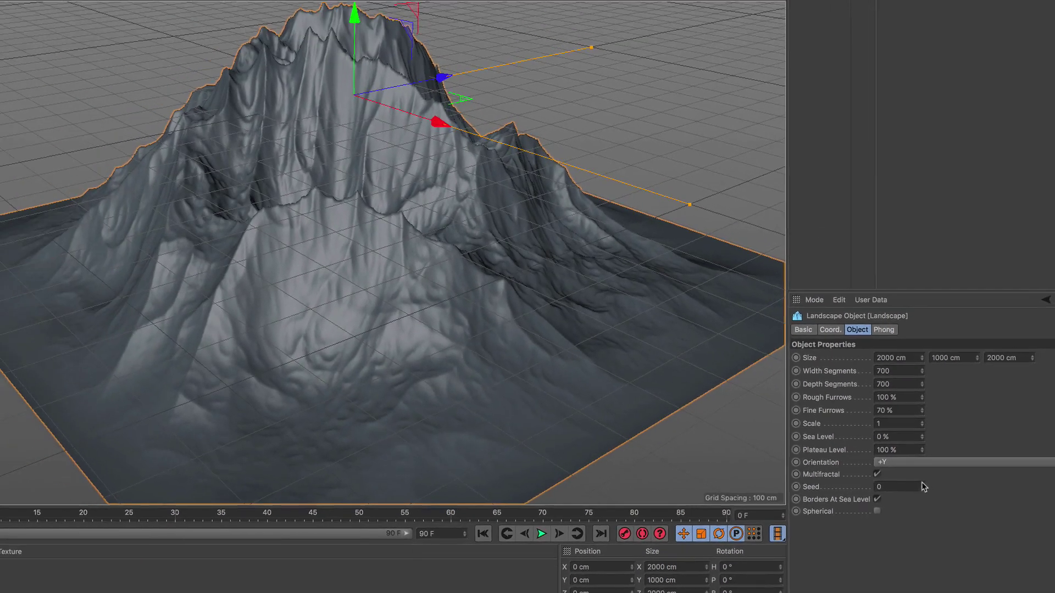
click(922, 484)
click(922, 484)
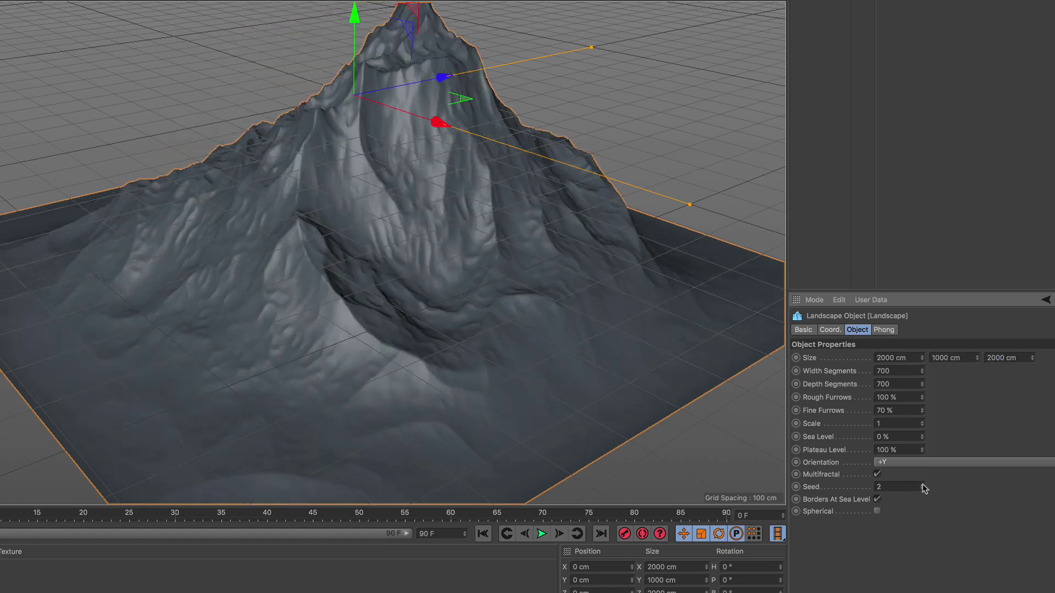
click(922, 485)
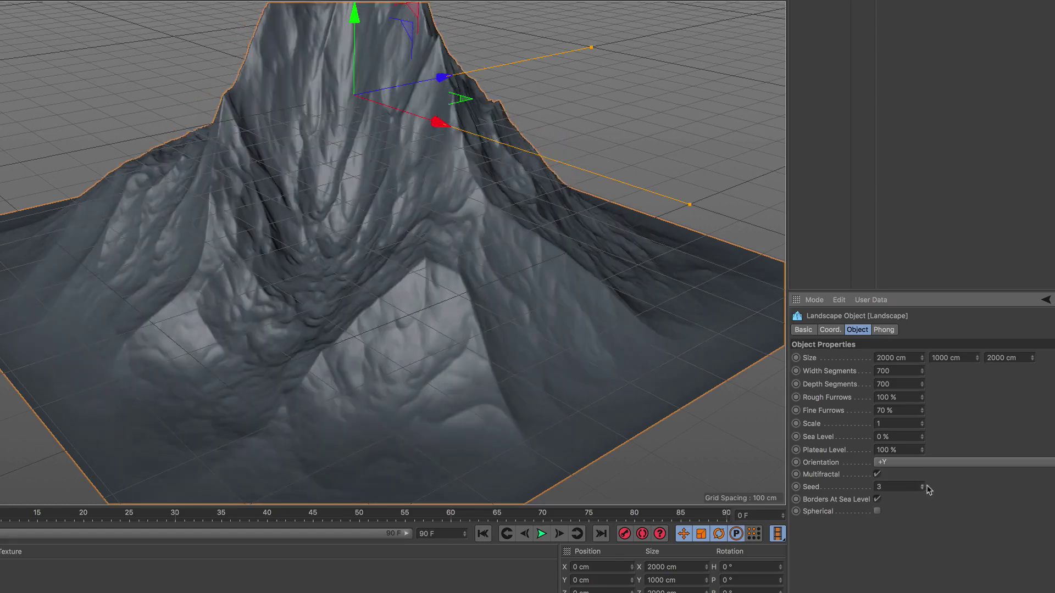
click(921, 485)
click(922, 489)
click(922, 489)
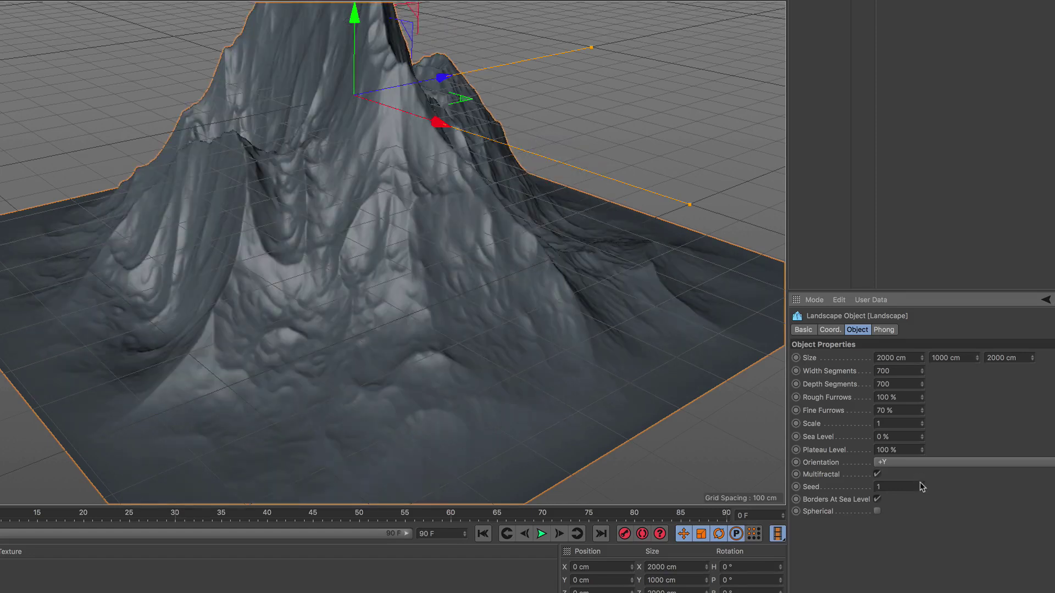
click(922, 485)
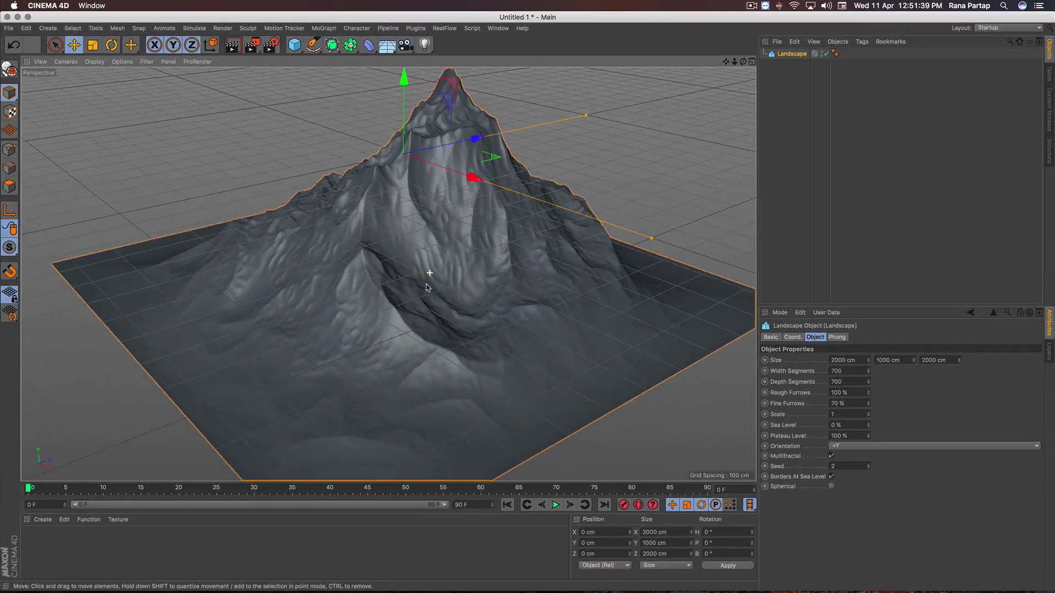
mouse_move(429, 286)
alt+mouse_down()
mouse_move(446, 277)
mouse_move(434, 287)
alt+mouse_up()
Create a new material Mat and open it in the Material Editor
click(42, 519)
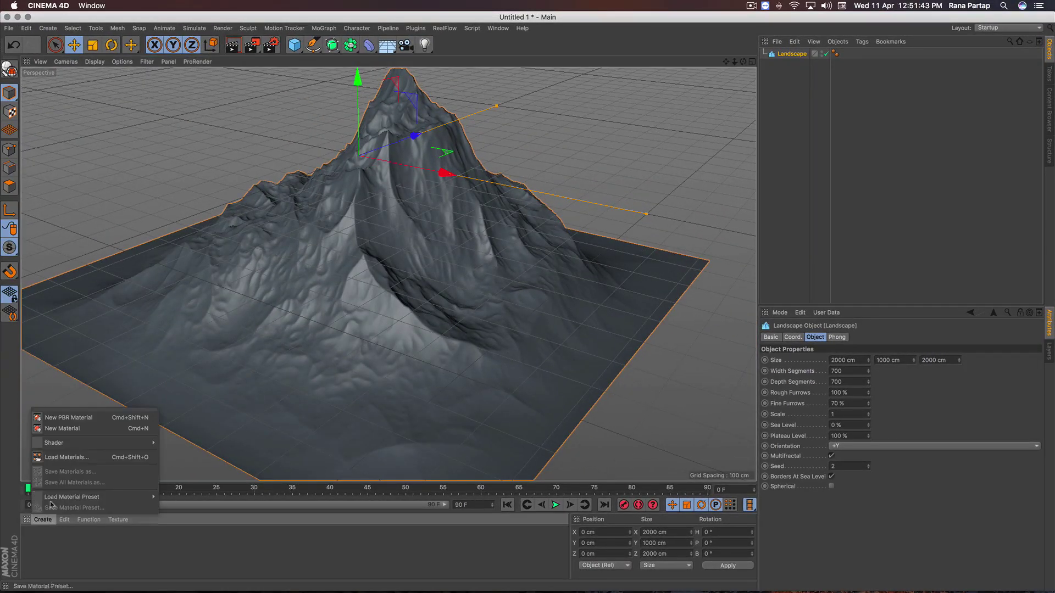
click(73, 429)
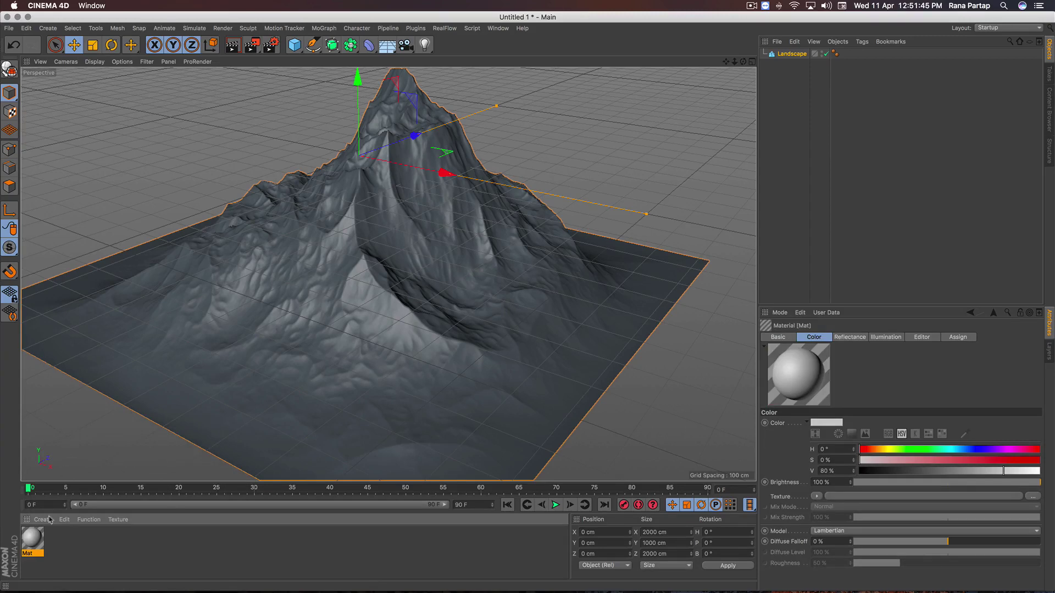
double_click(34, 535)
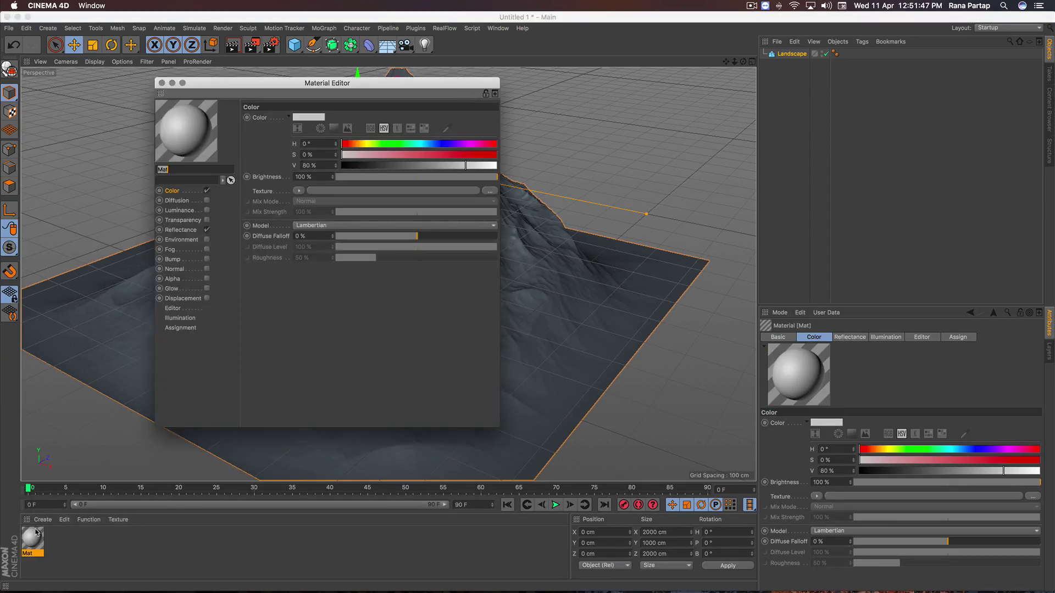
drag(264, 84, 605, 88)
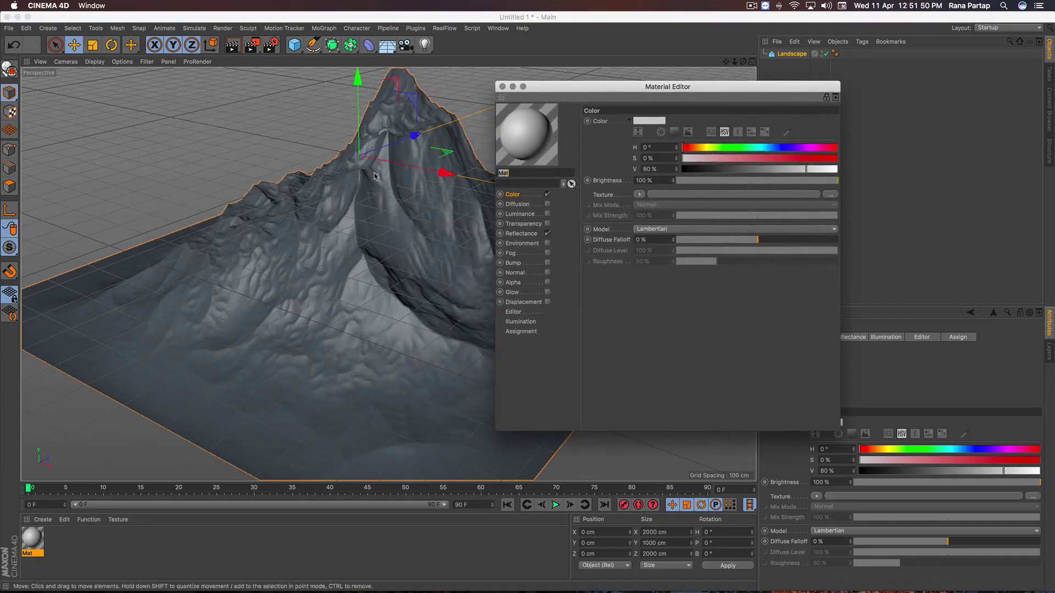
Apply the Mat material to the landscape
drag(32, 538, 288, 330)
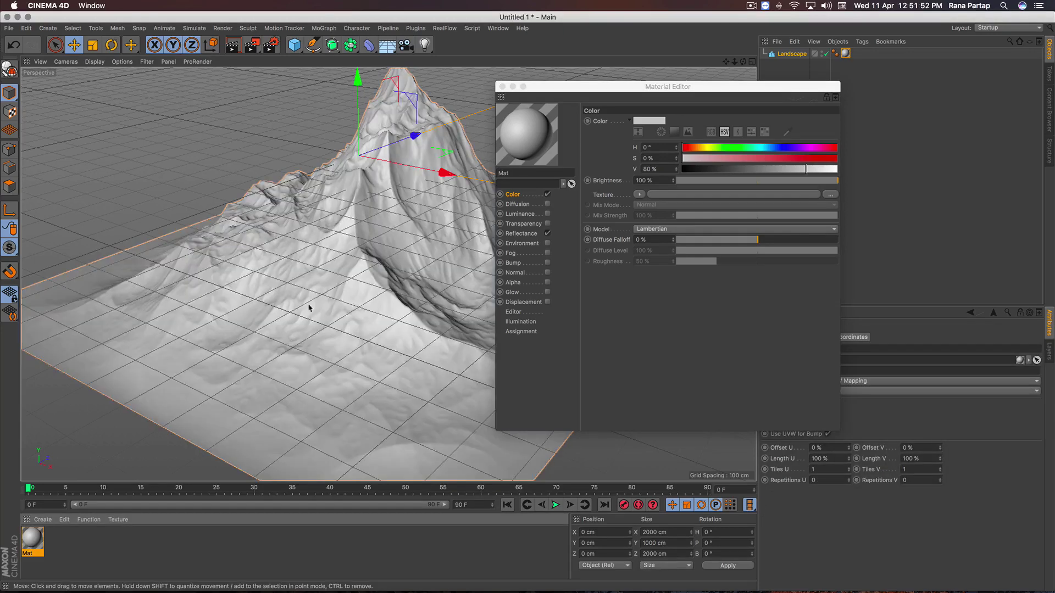
alt+drag(389, 299, 495, 231)
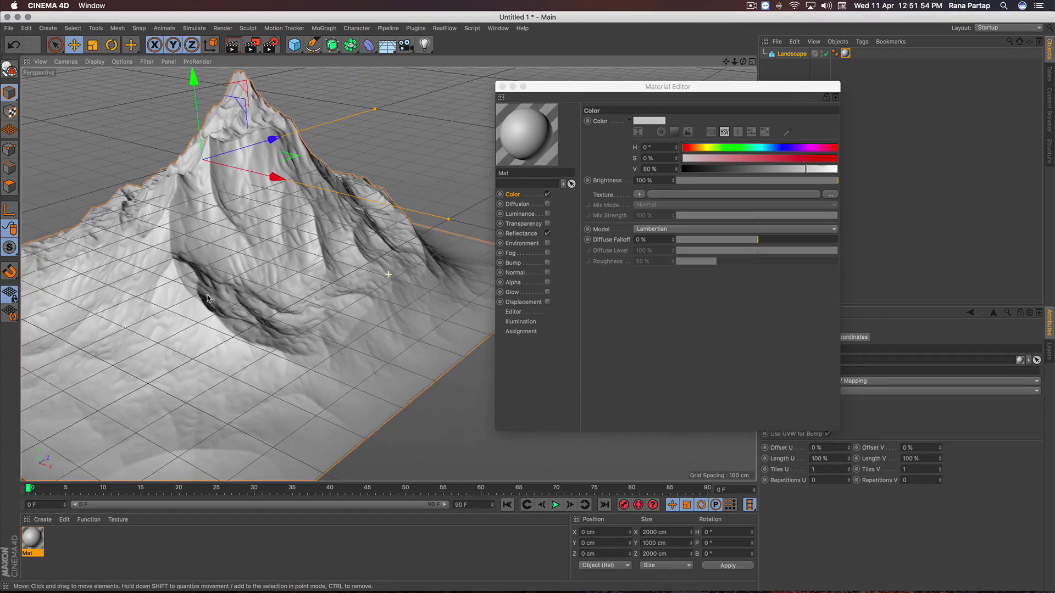
drag(604, 87, 585, 91)
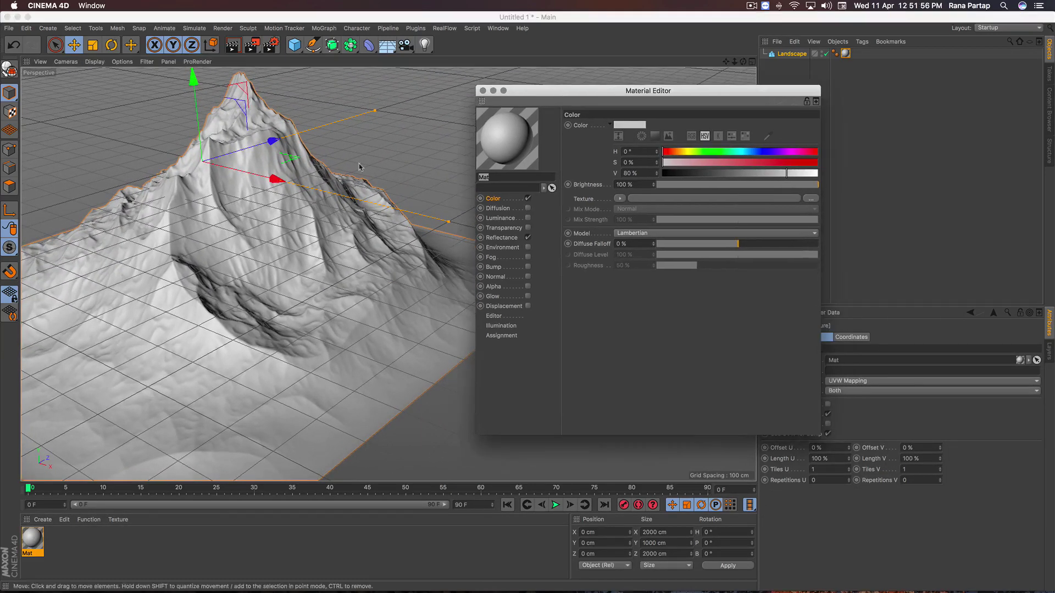
click(252, 44)
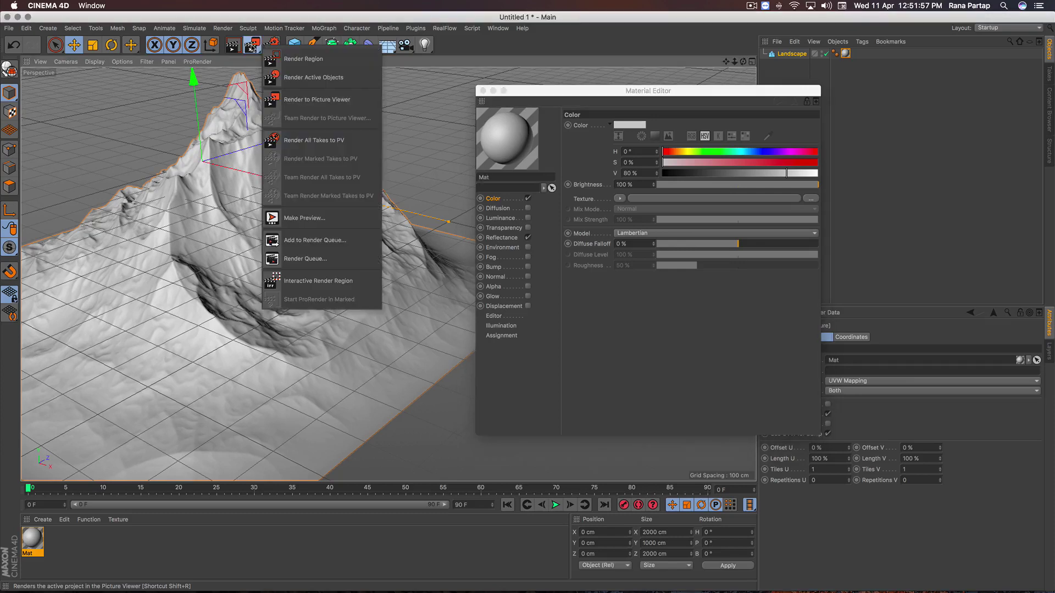
Start an Interactive Render Region and resize it to frame the mountain peak
click(351, 282)
drag(648, 90, 778, 92)
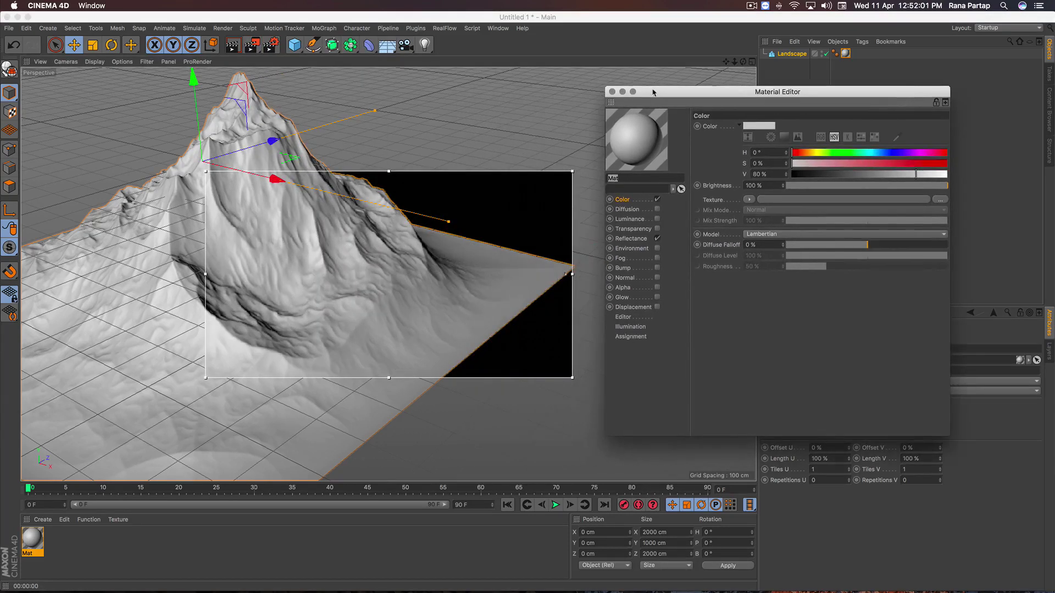
drag(207, 274, 73, 275)
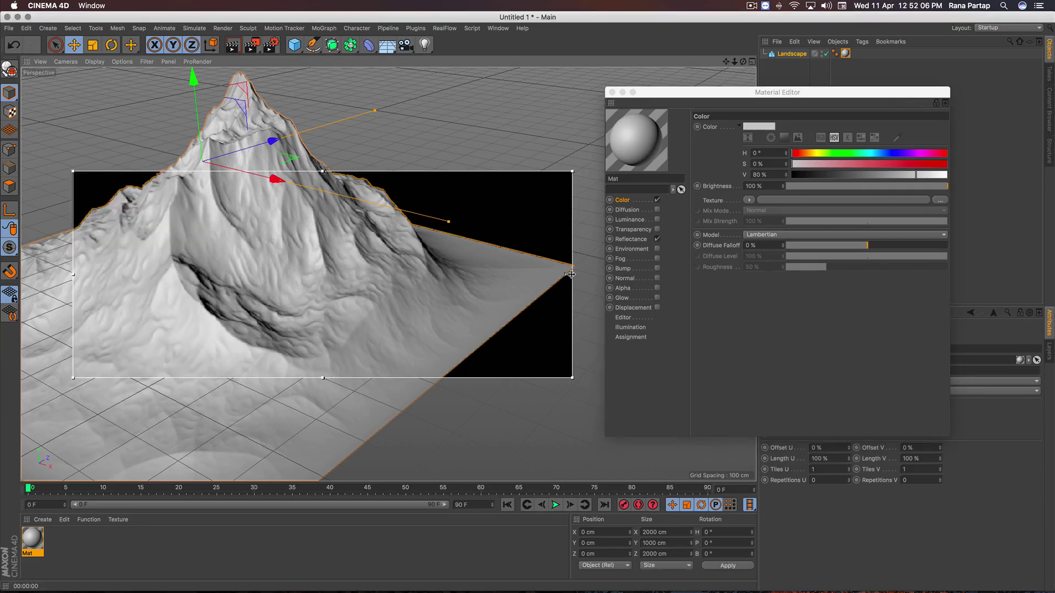
drag(571, 274, 401, 274)
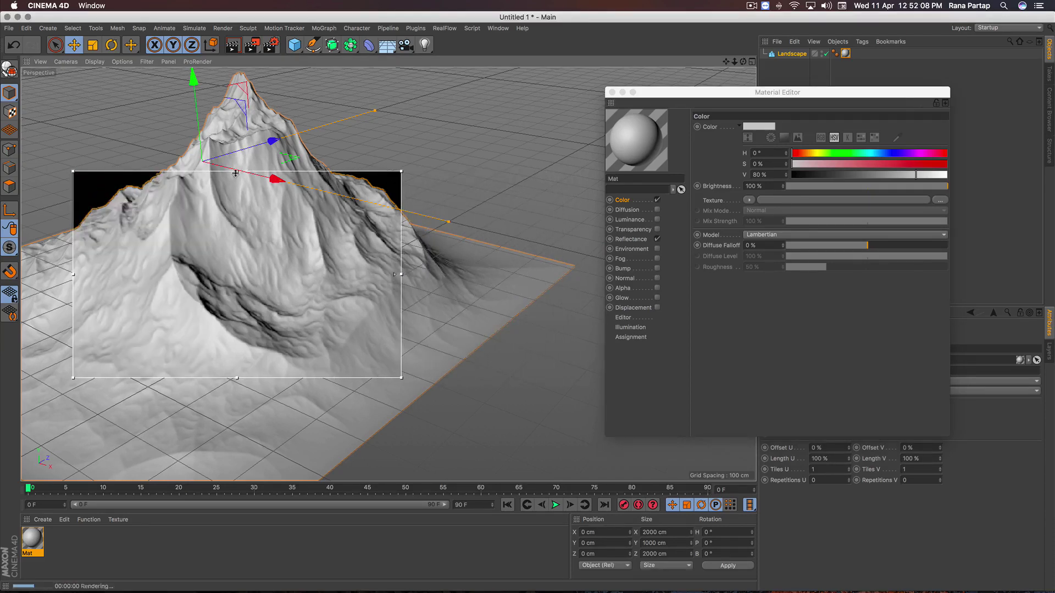
drag(235, 173, 236, 68)
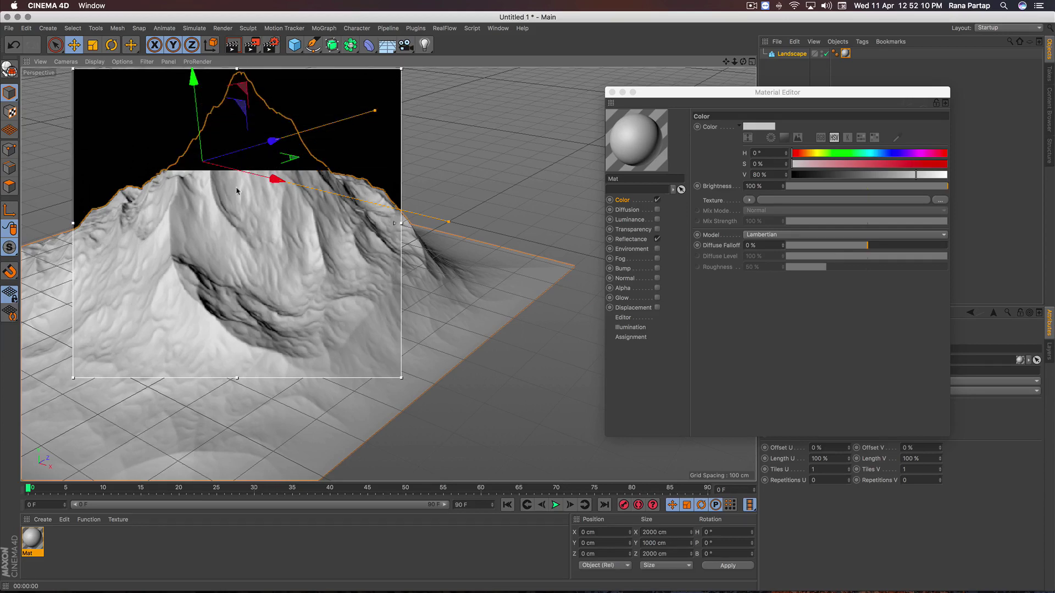
drag(676, 93, 537, 106)
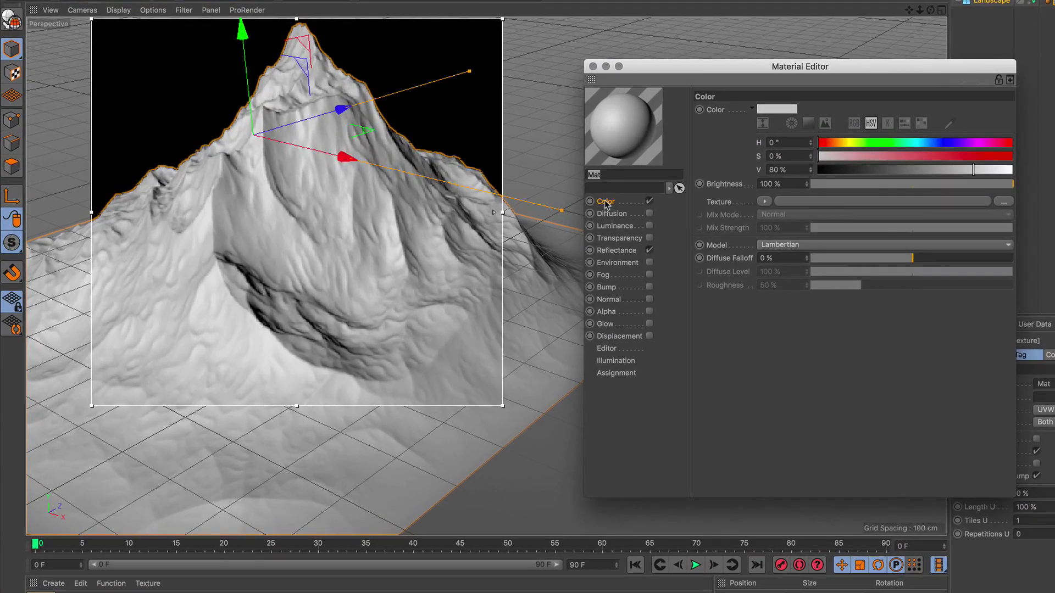
Use a Layer shader as Mat's Color texture and turn off Reflectance
click(605, 204)
click(767, 203)
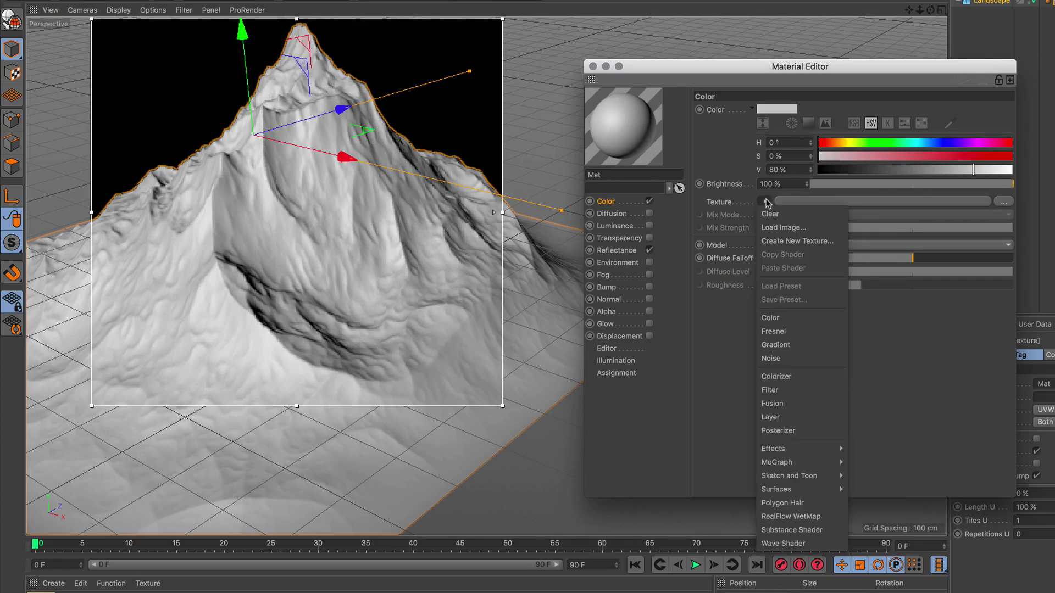
click(793, 418)
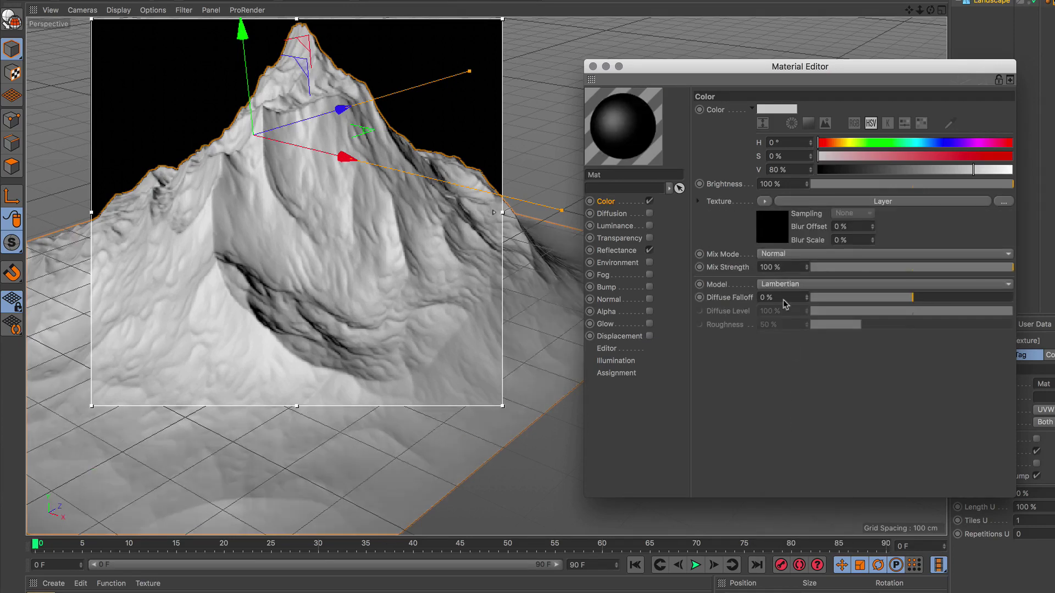
click(649, 251)
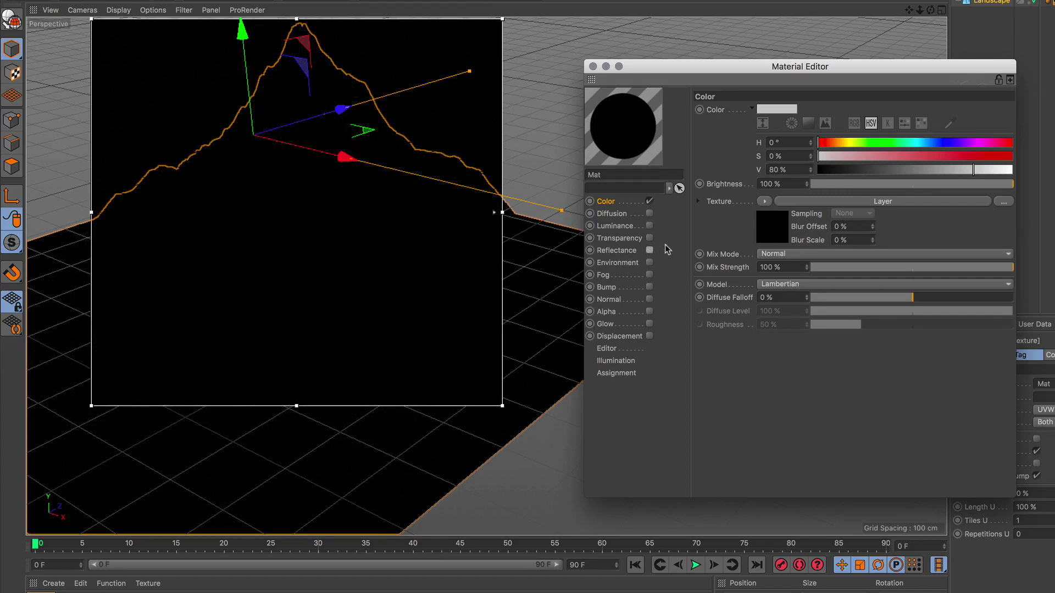
click(861, 203)
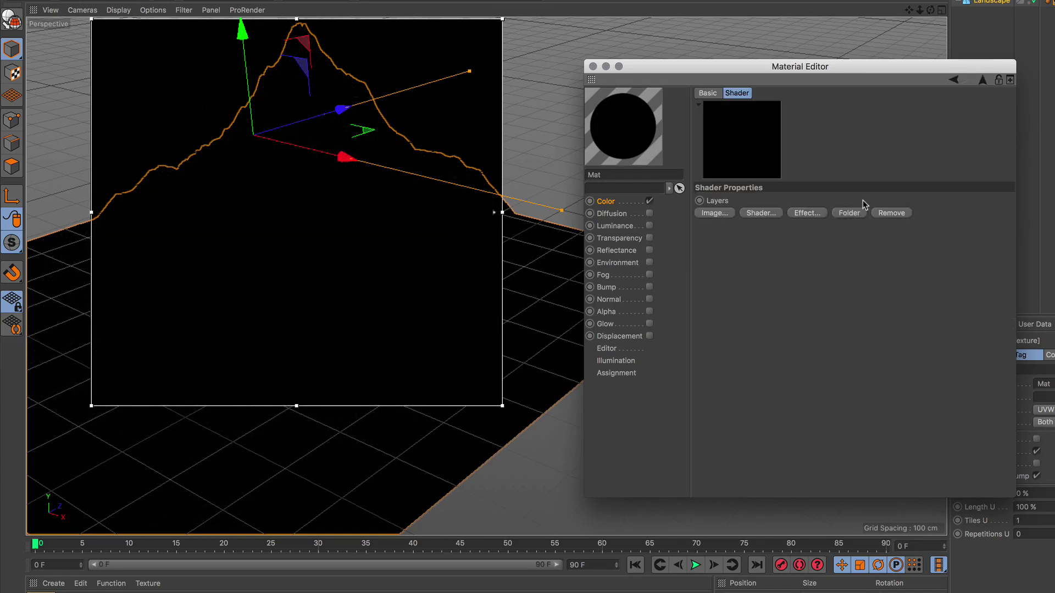
Add three Noise layers to the Layer shader and open the third one
click(769, 218)
click(817, 286)
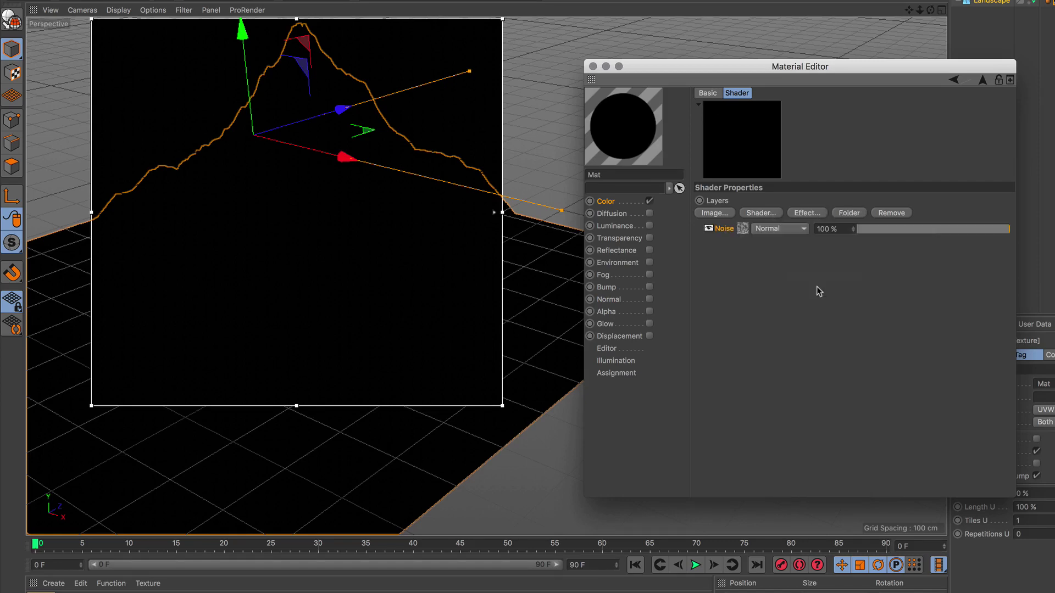
click(772, 213)
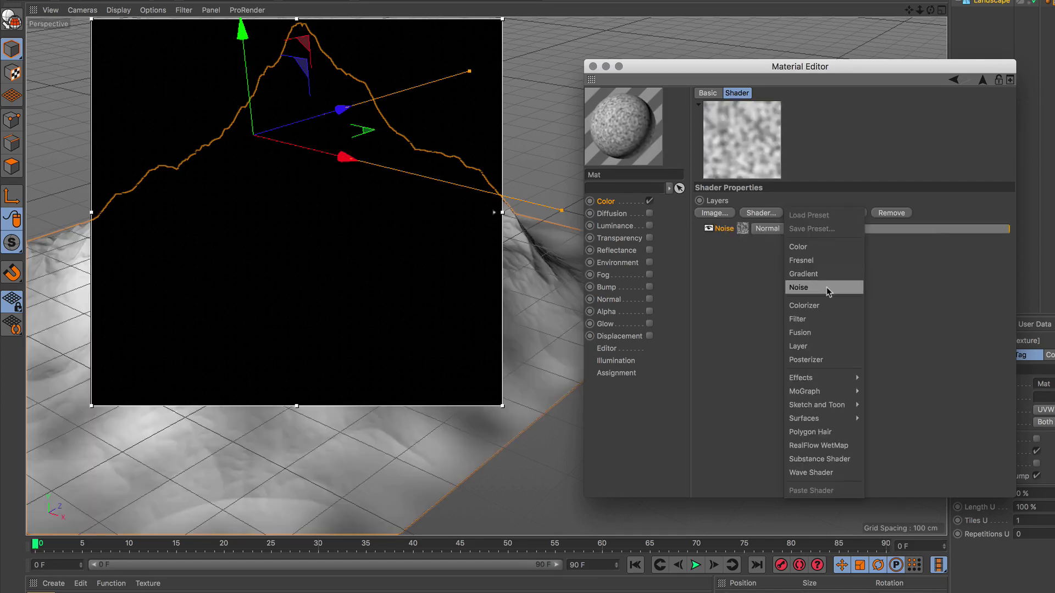
click(828, 287)
click(772, 214)
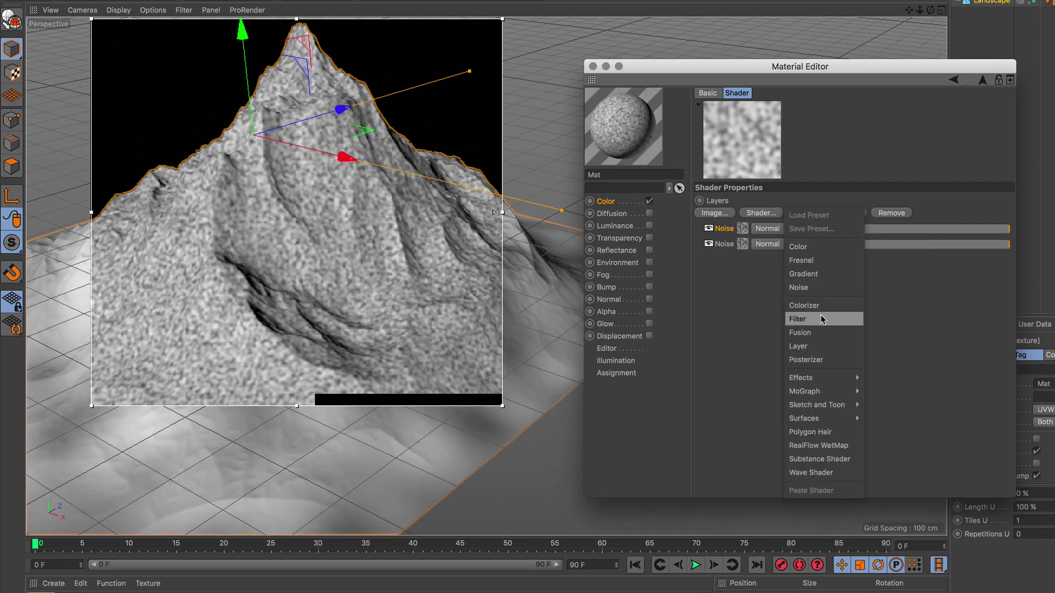
click(827, 287)
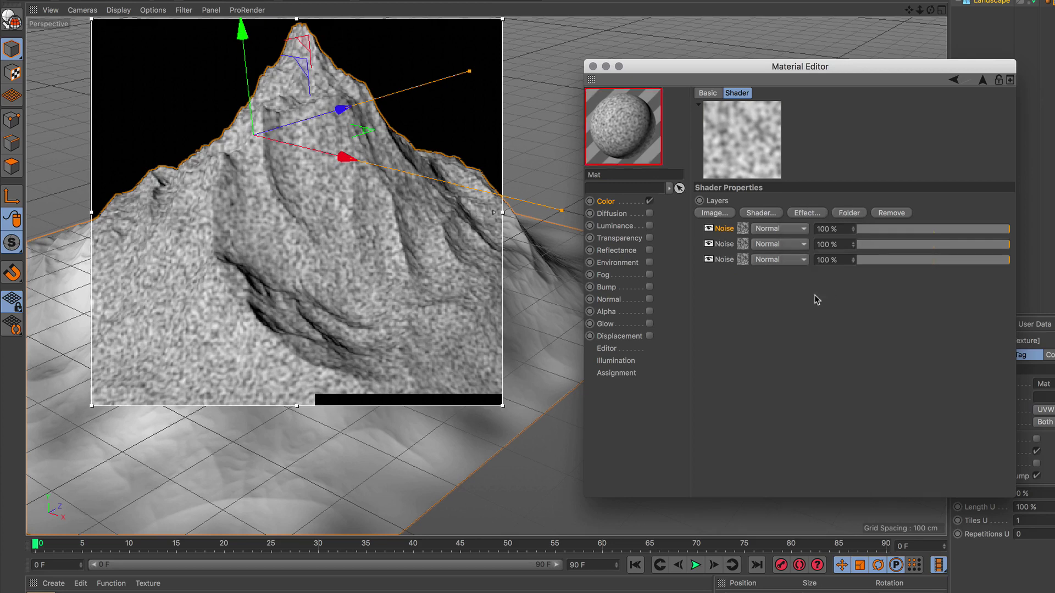
click(742, 260)
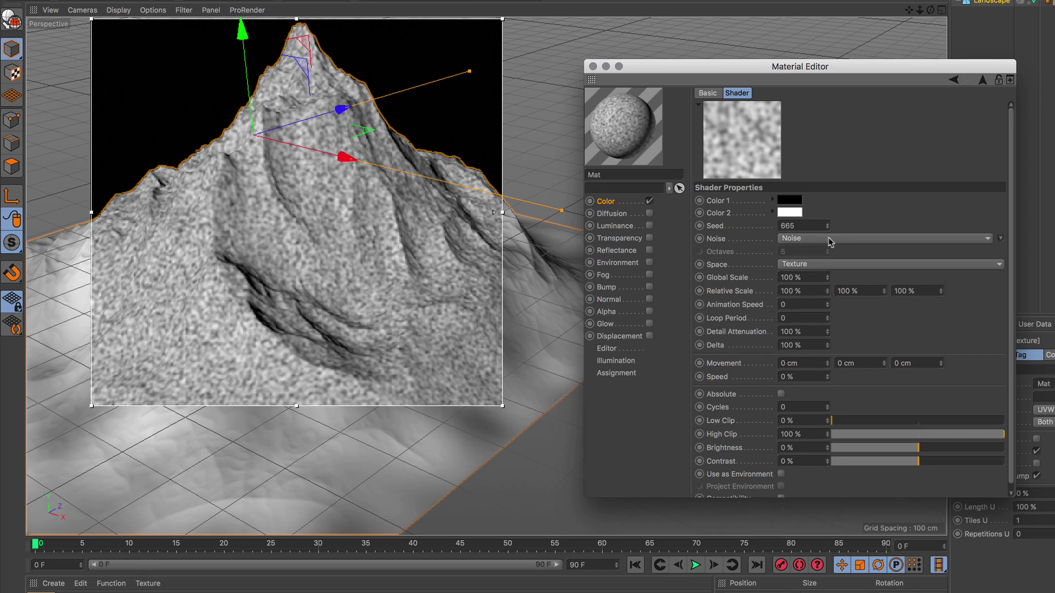
Switch this Noise layer to Poxo with relative scale 50 %, 600 %, 90 %
click(850, 240)
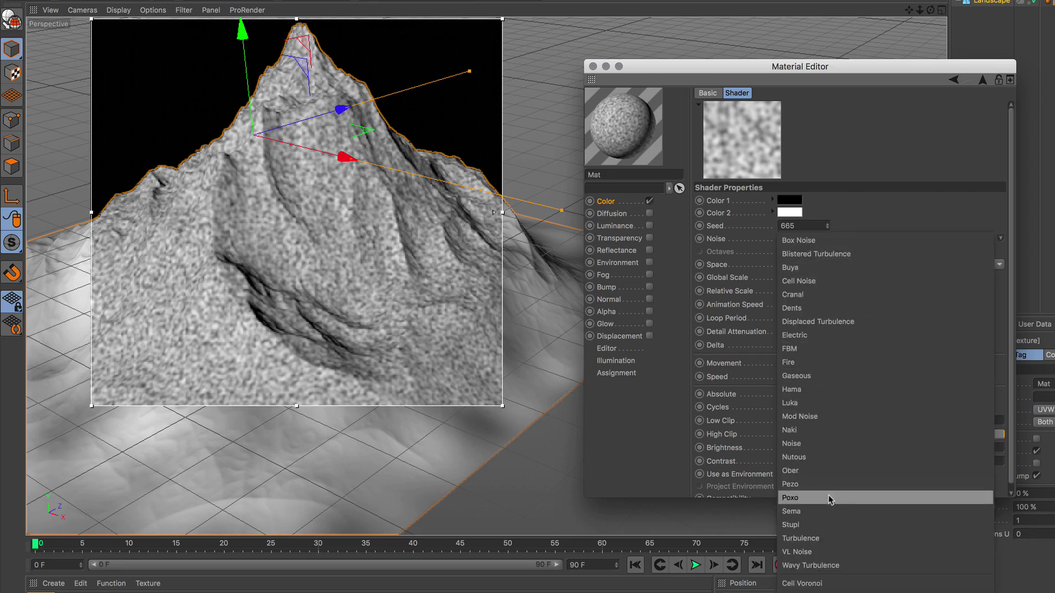
click(819, 498)
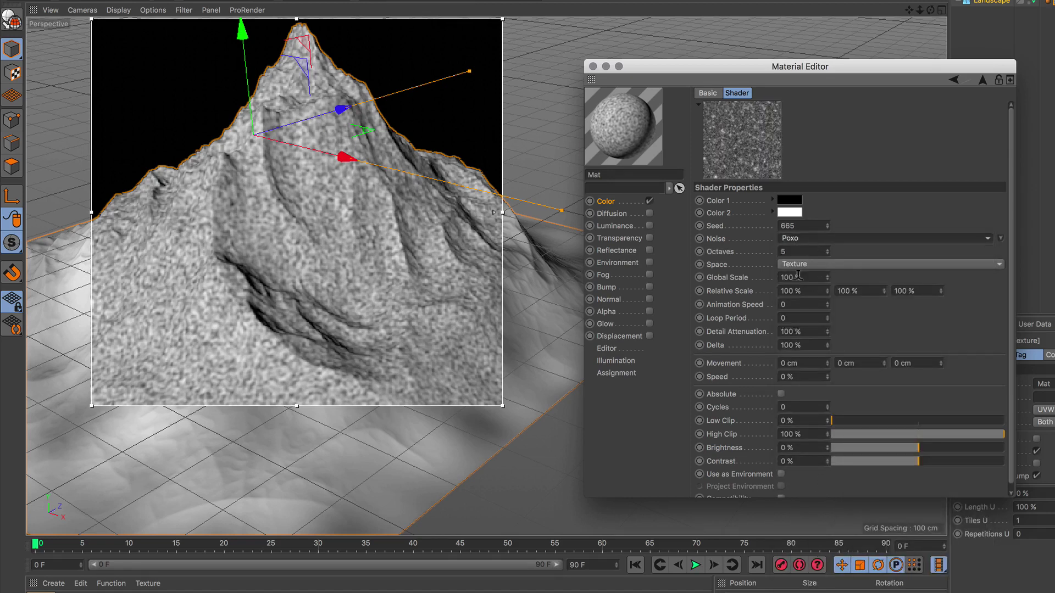
double_click(796, 289)
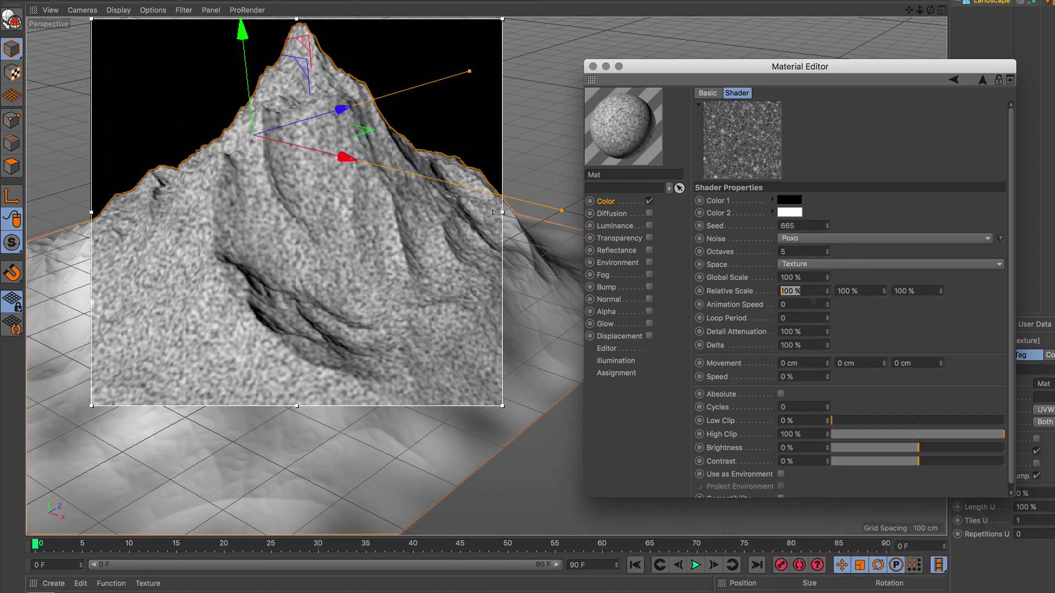
text(5)
text(0)
key(Tab)
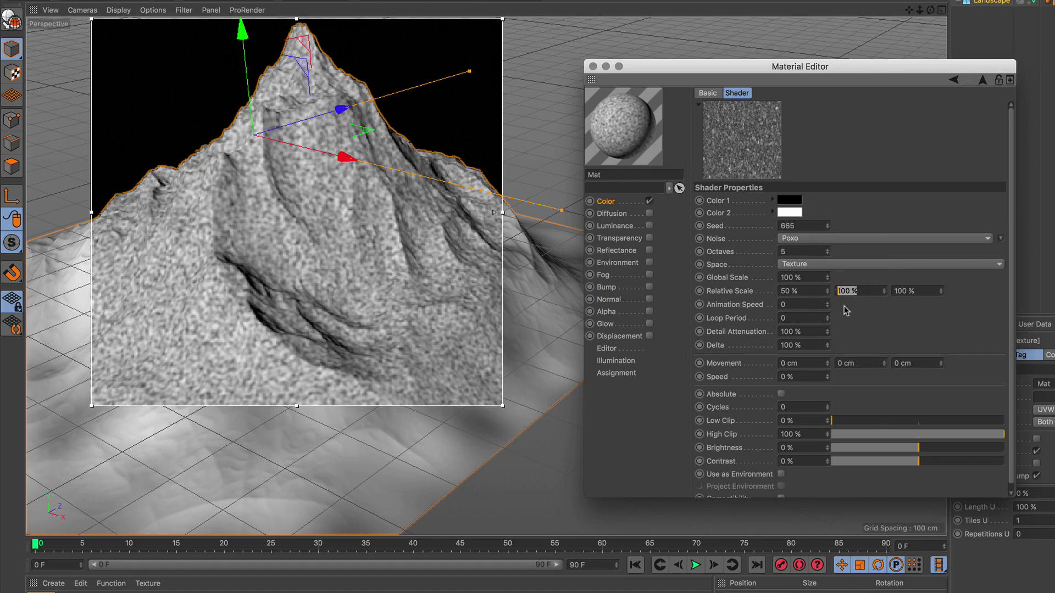
text(600)
key(Return)
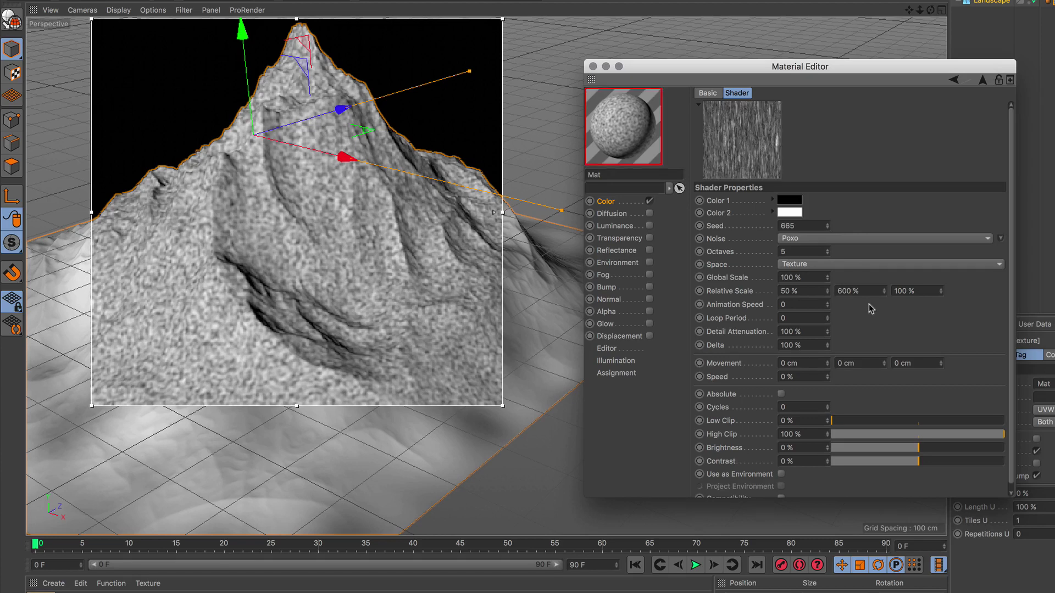
double_click(911, 290)
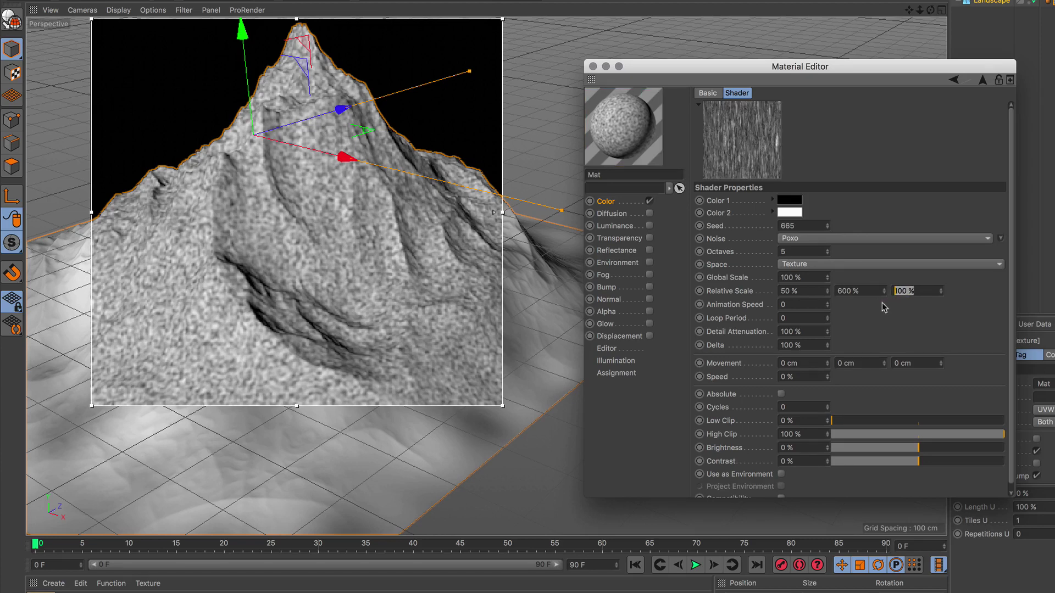
text(90)
key(Return)
Switch another Noise layer to Luka with relative scale 2000 %, 80 %, 2000 %
click(982, 83)
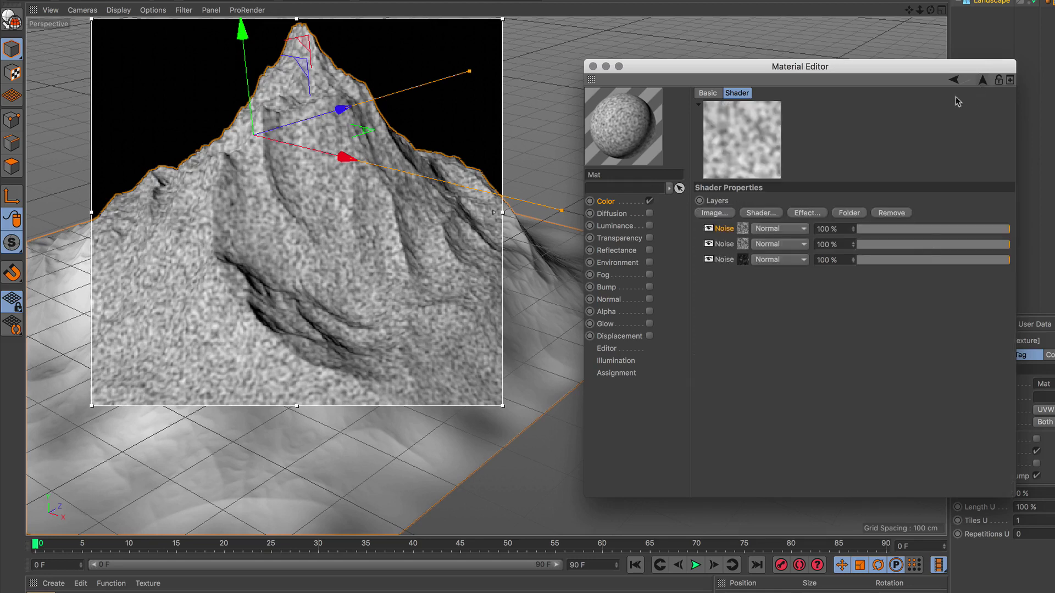
click(746, 245)
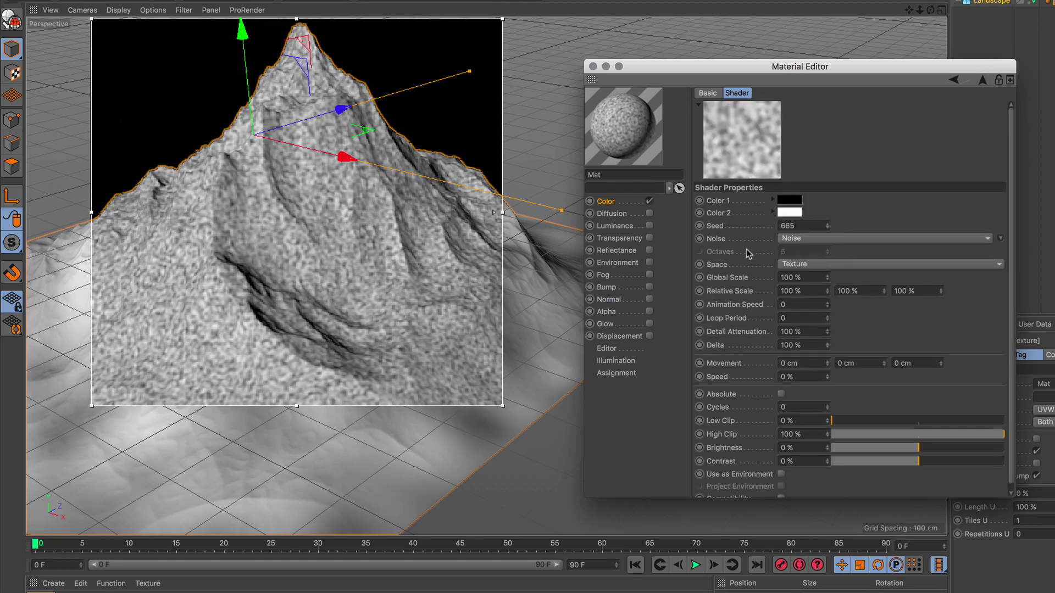
click(844, 240)
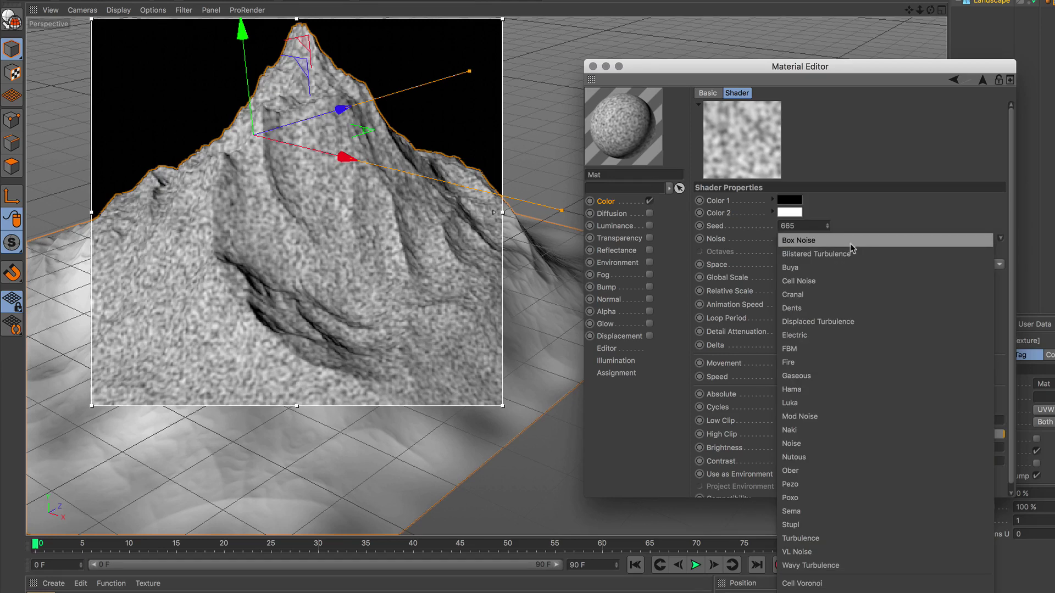
click(832, 405)
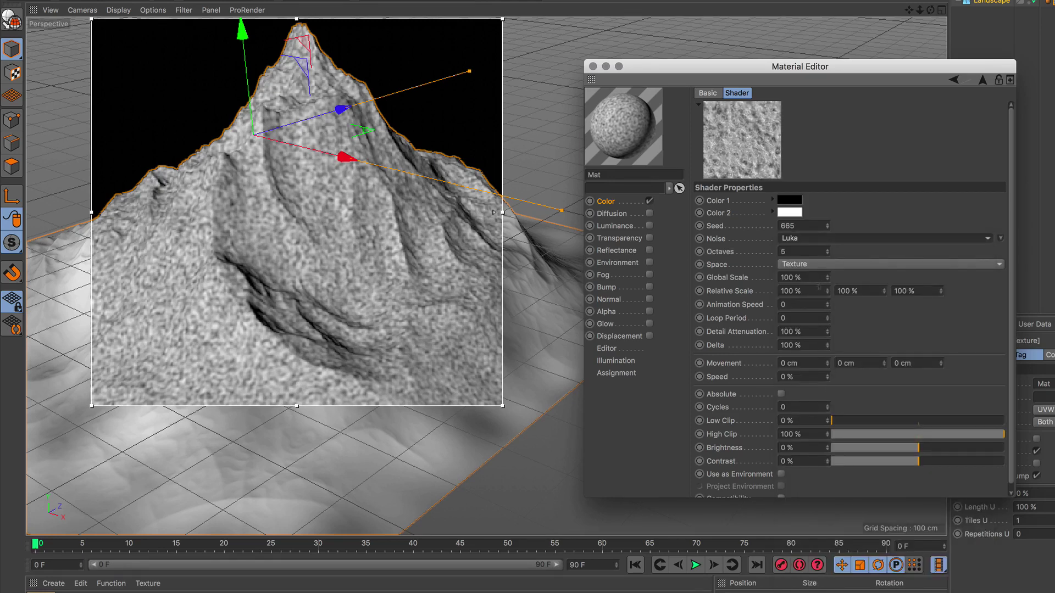
double_click(813, 291)
text(2)
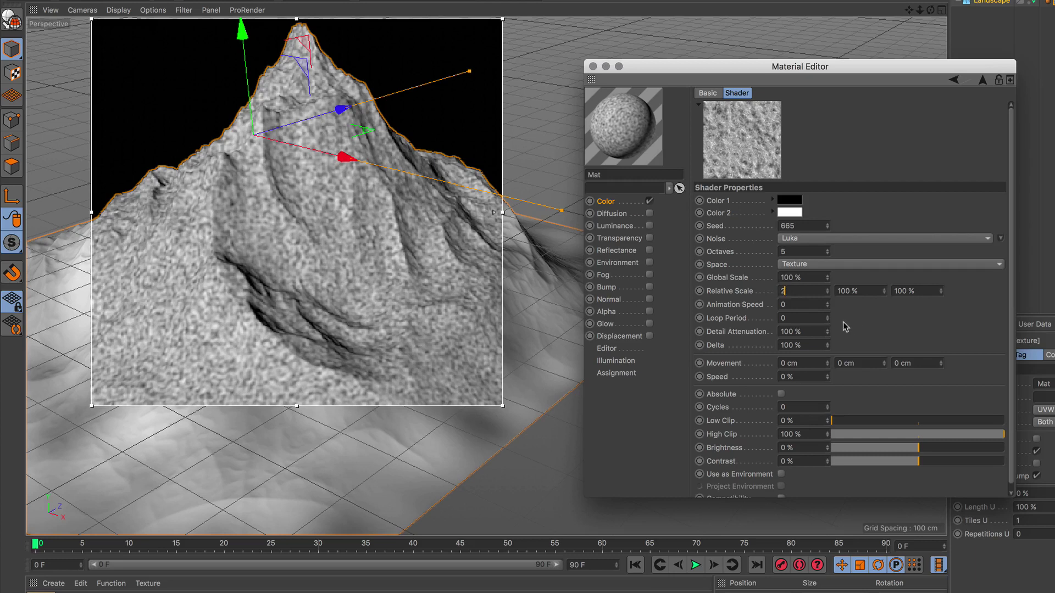
text(000)
key(Tab)
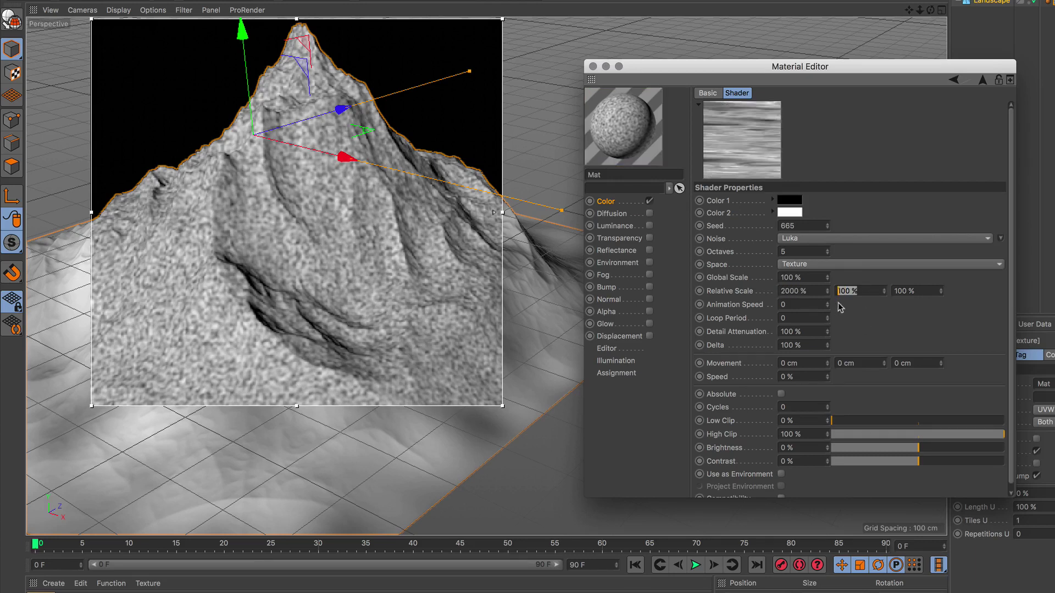
text(8)
text(0)
key(Tab)
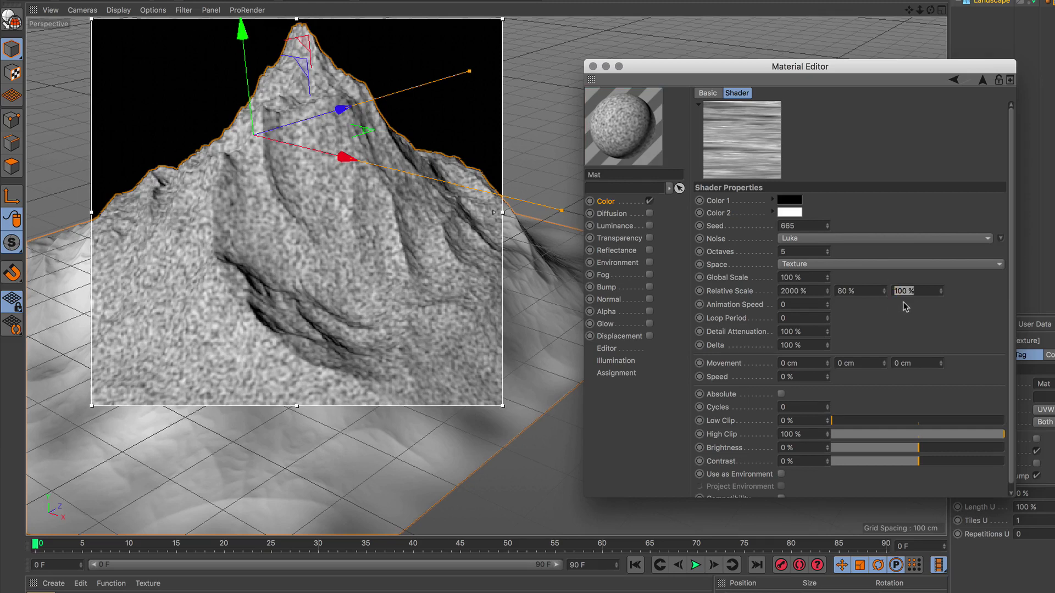
text(2000)
key(Return)
Switch the first Noise layer to Stupl with a global scale of 600 %
click(982, 80)
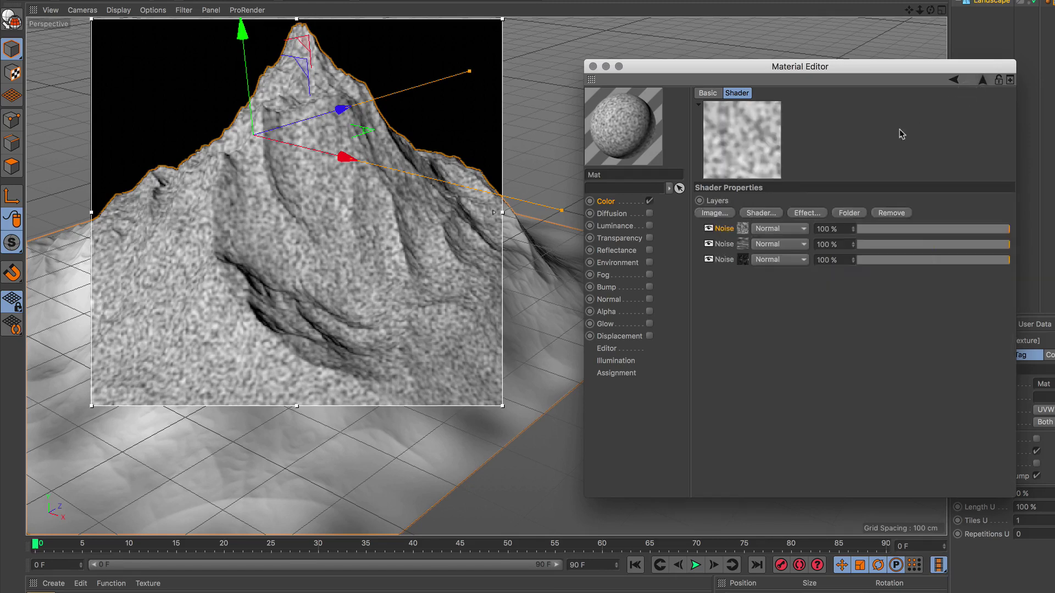
click(743, 229)
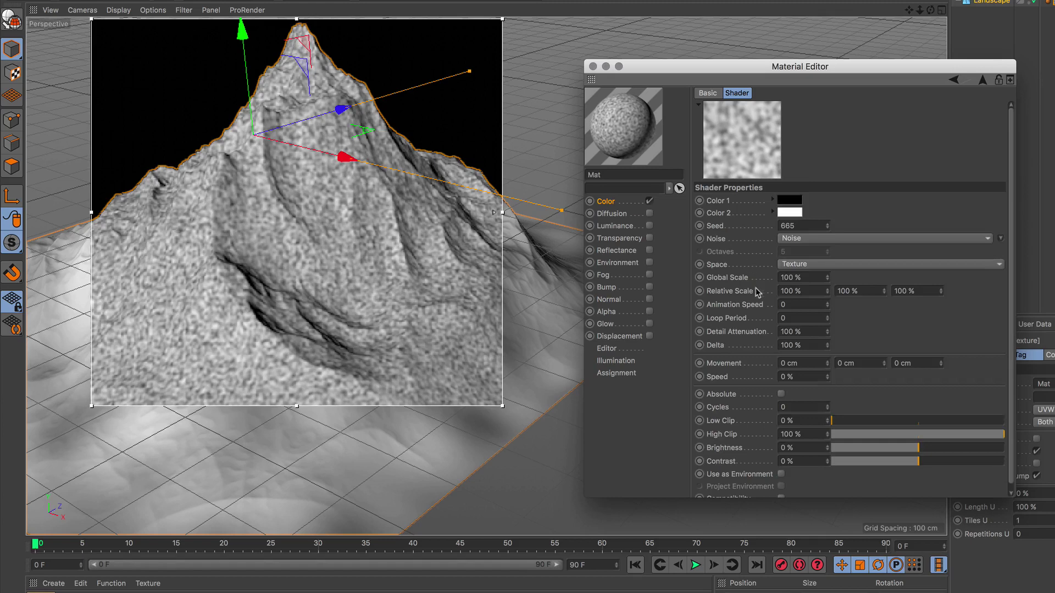
click(857, 240)
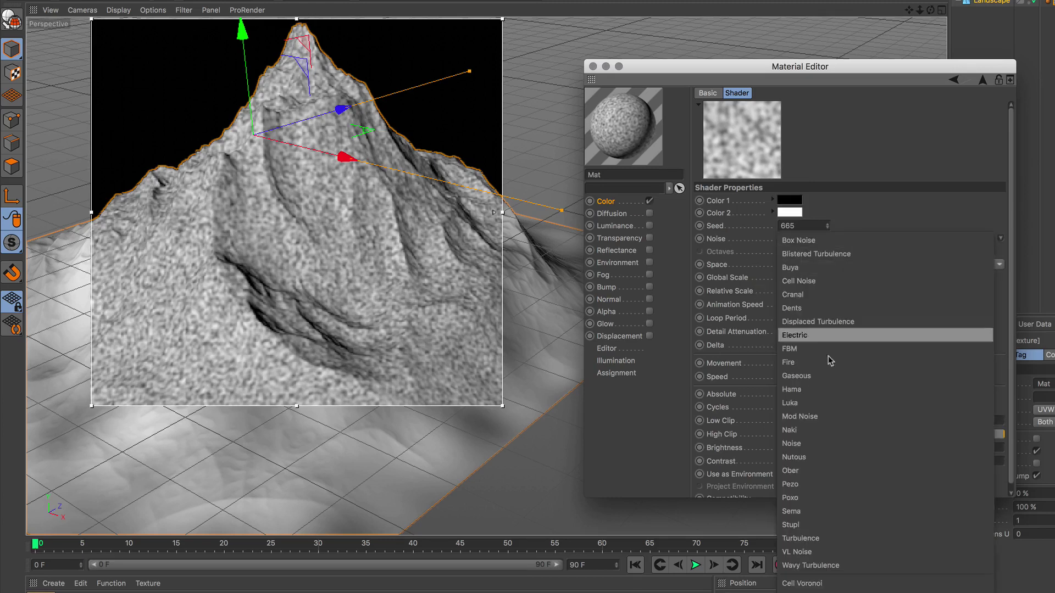
click(822, 526)
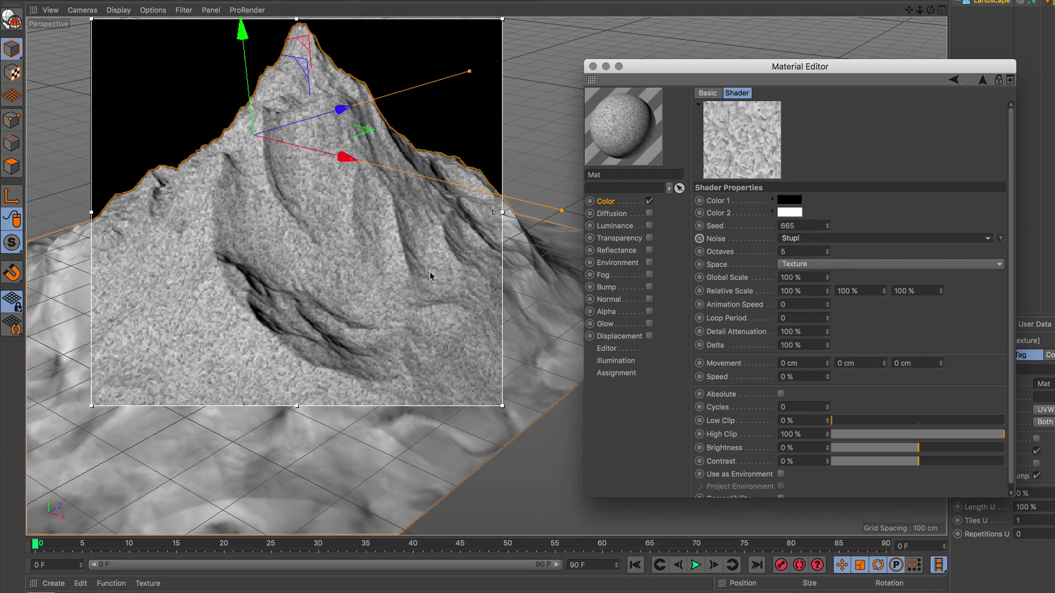
click(804, 270)
text(6)
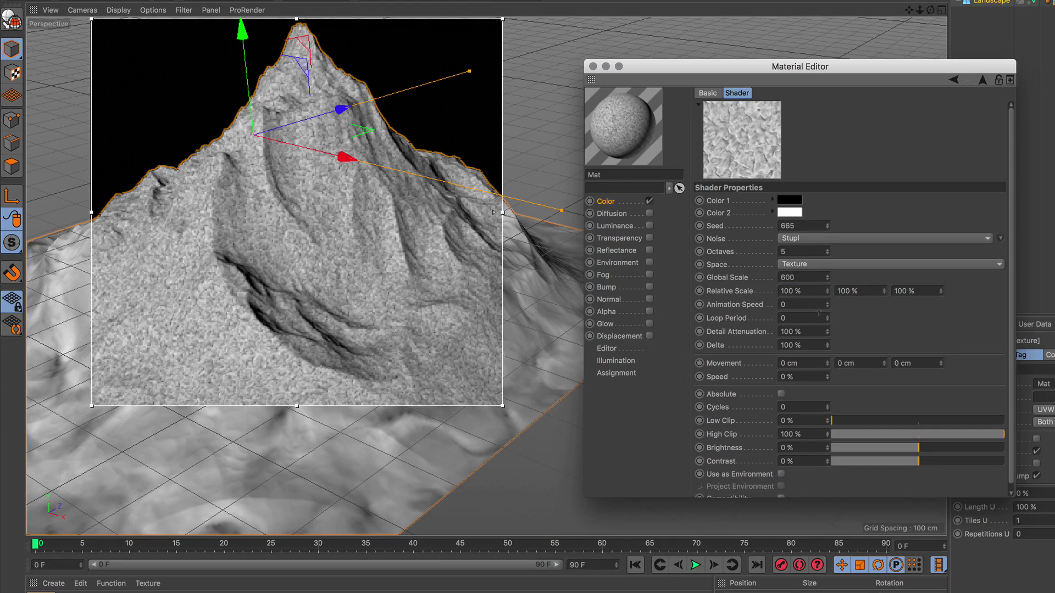
Set the Stupl noise relative scale to 100 %, 650 % and 80 %
click(798, 290)
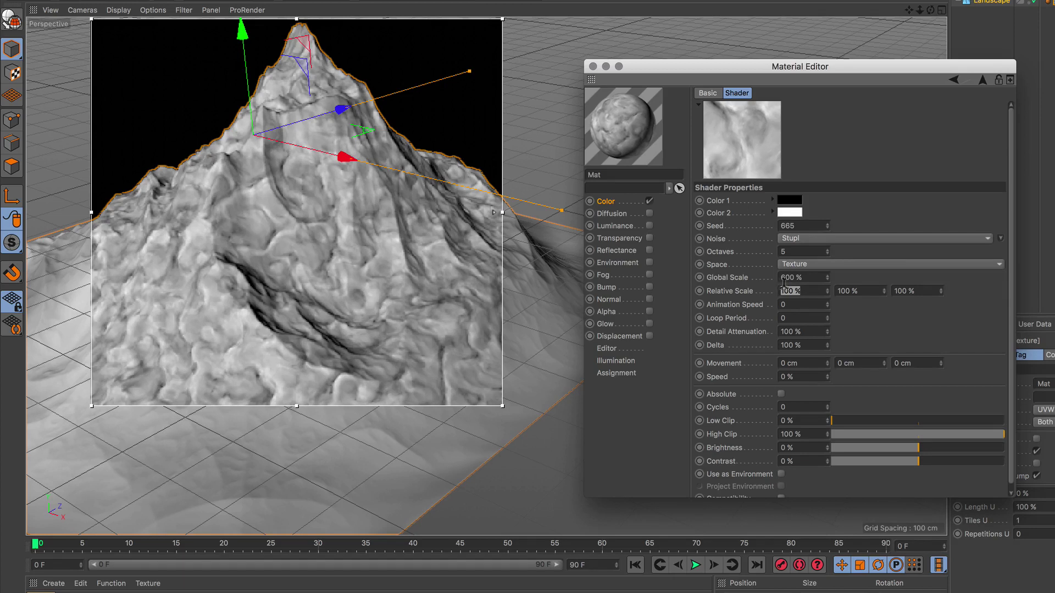
text(1)
key(Return)
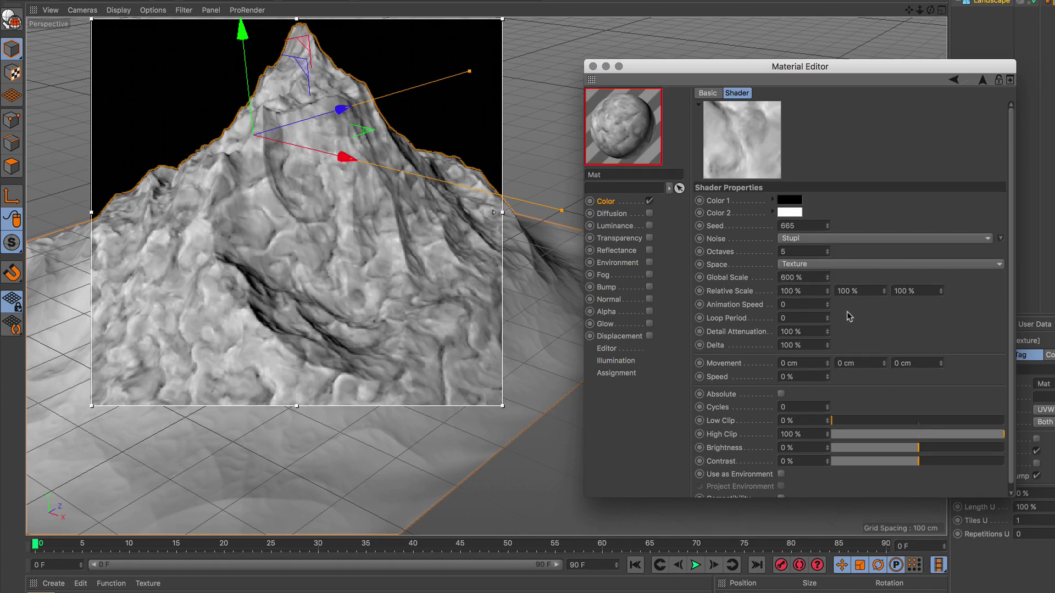
click(851, 291)
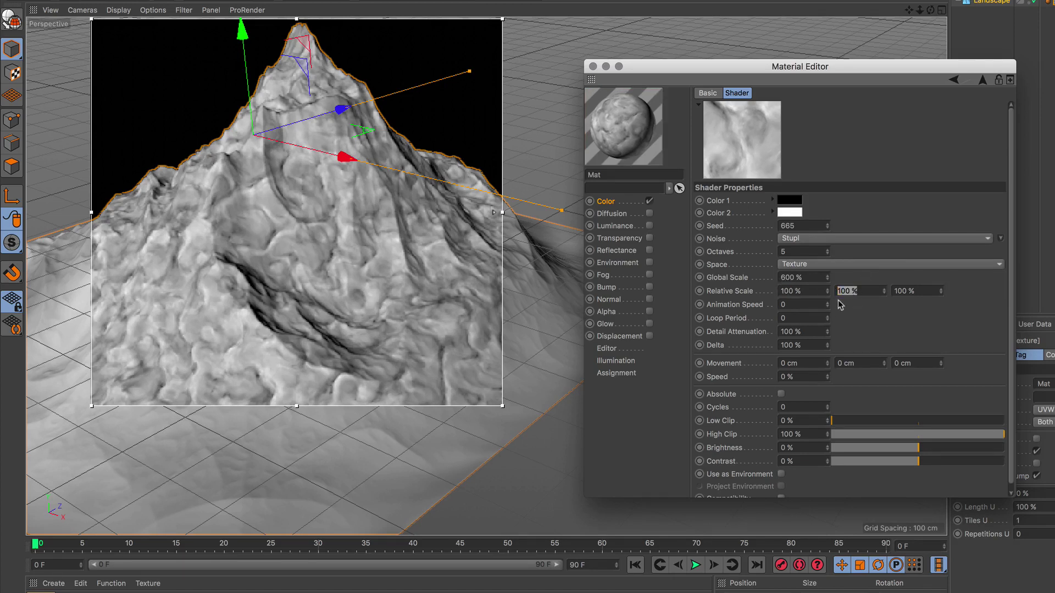
text(650)
key(Return)
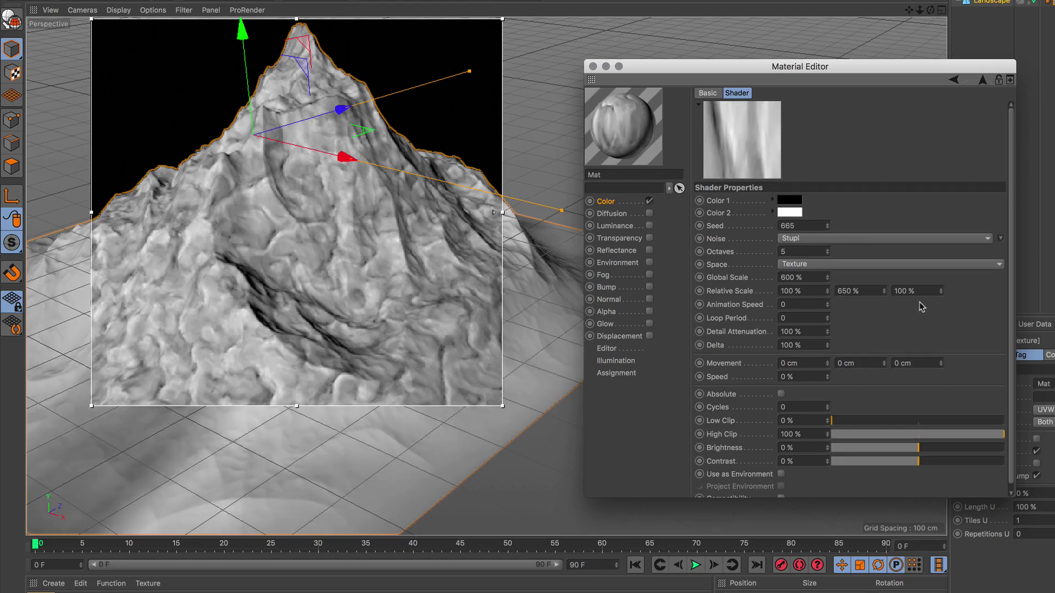
click(902, 291)
text(80)
key(Return)
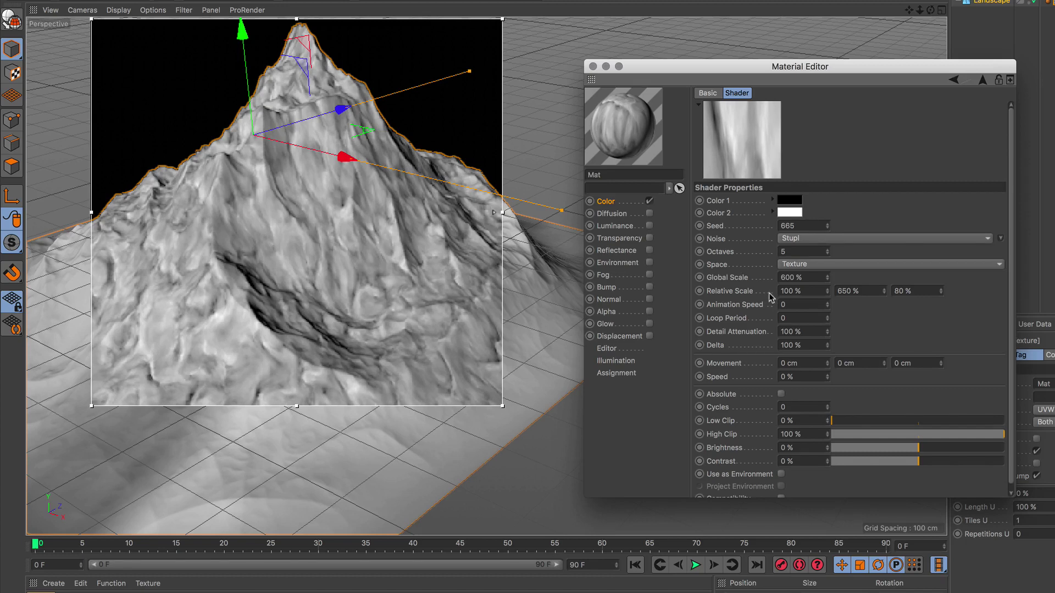
Wrap the colour texture in a Fusion shader with Use Mask on and Noise as the Blend Channel
click(611, 201)
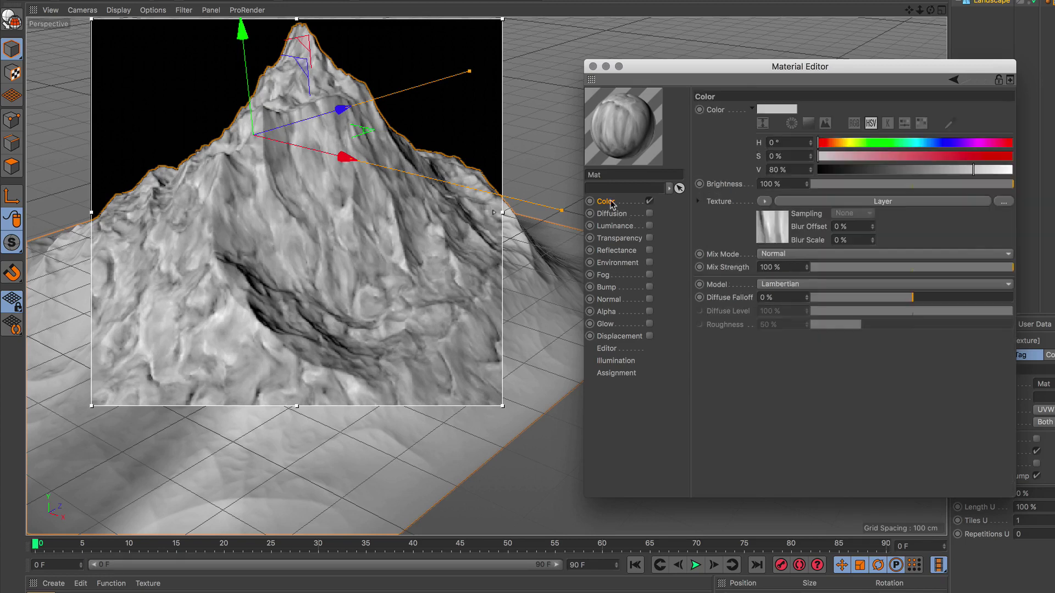
click(768, 202)
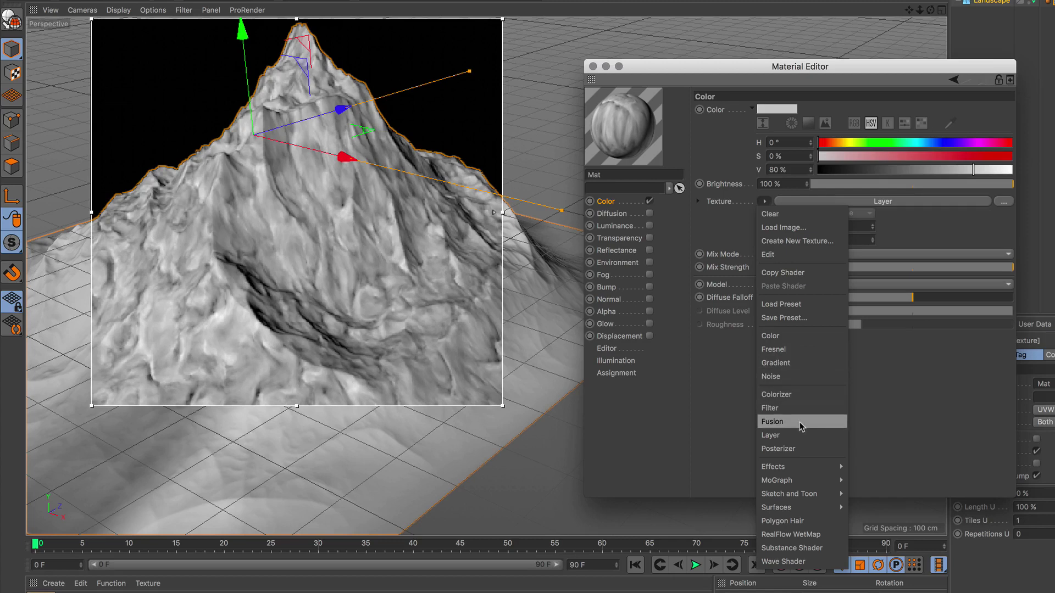
key(Escape)
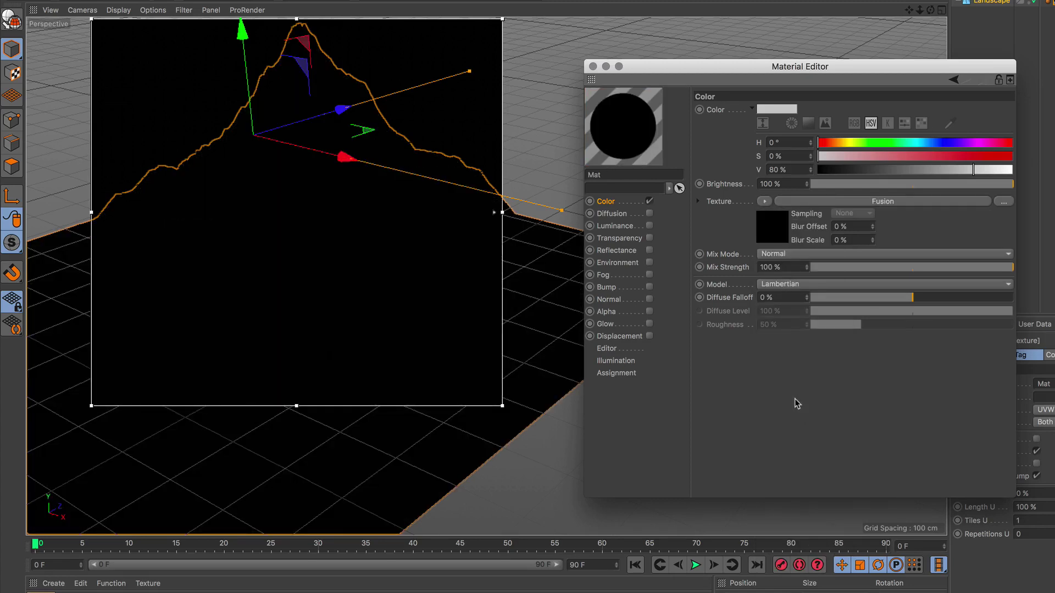
click(885, 202)
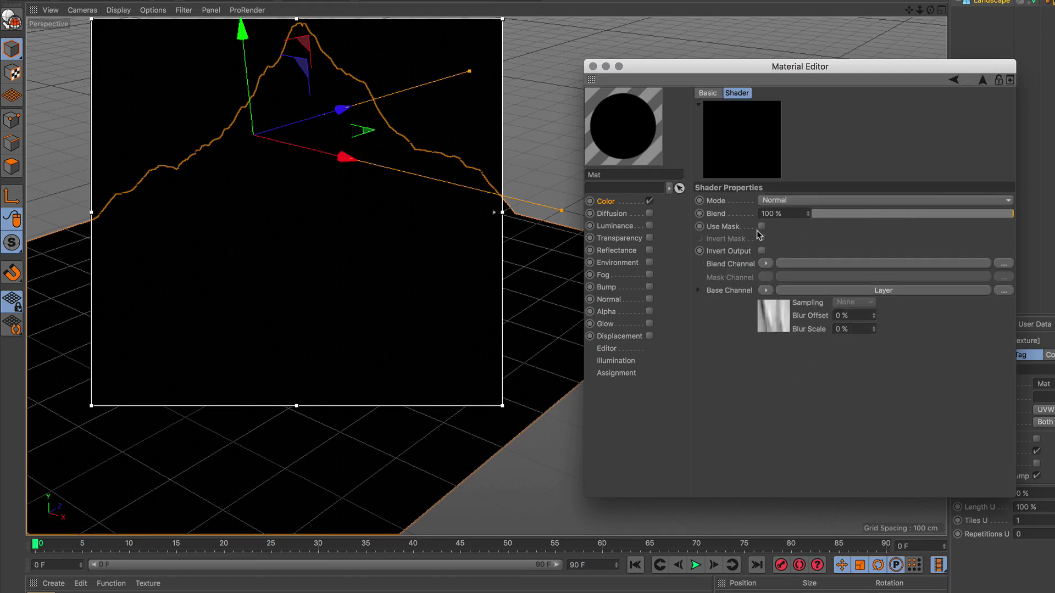
click(761, 227)
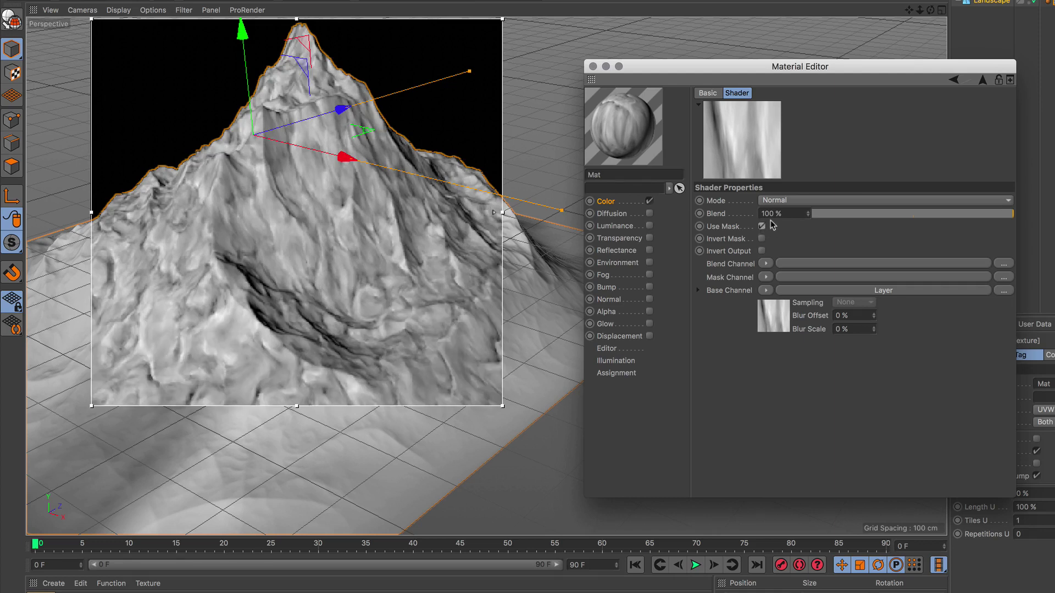
click(765, 264)
click(792, 409)
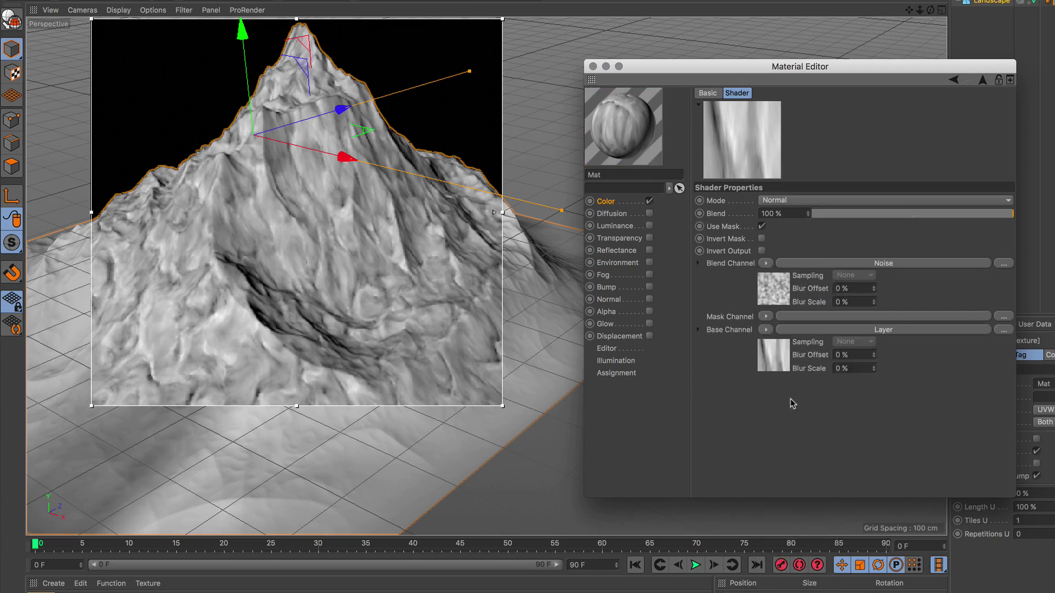
click(852, 332)
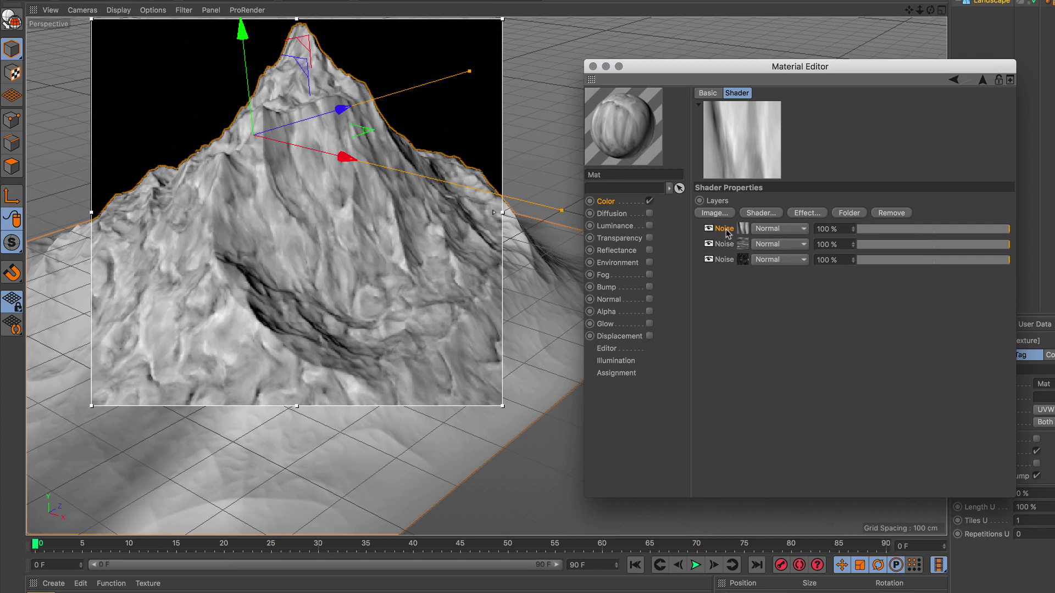
Blend the first Noise layer with Overlay and the second Noise layer with Burn
click(783, 231)
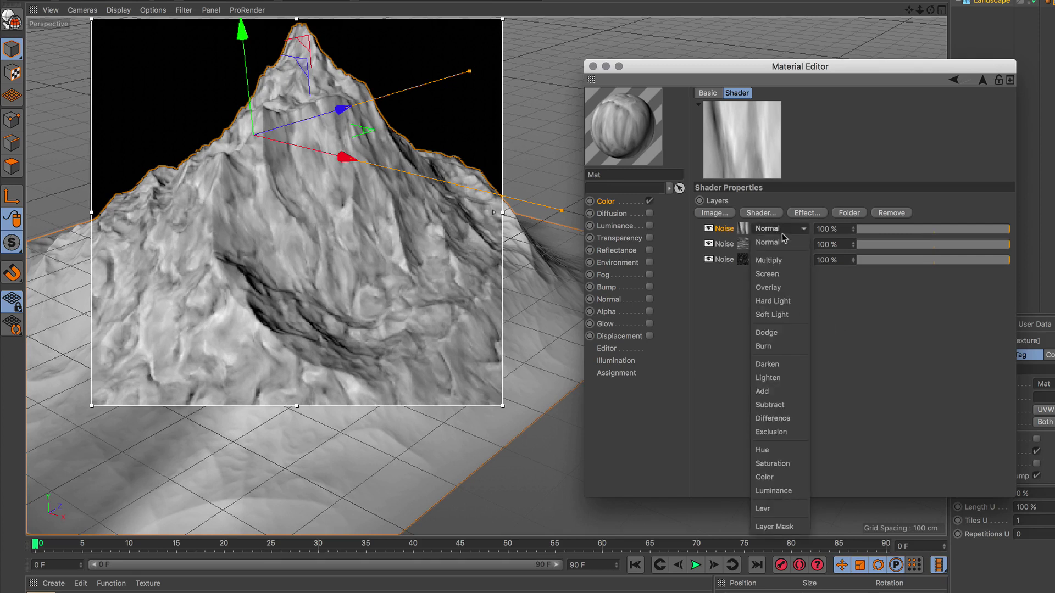
click(791, 291)
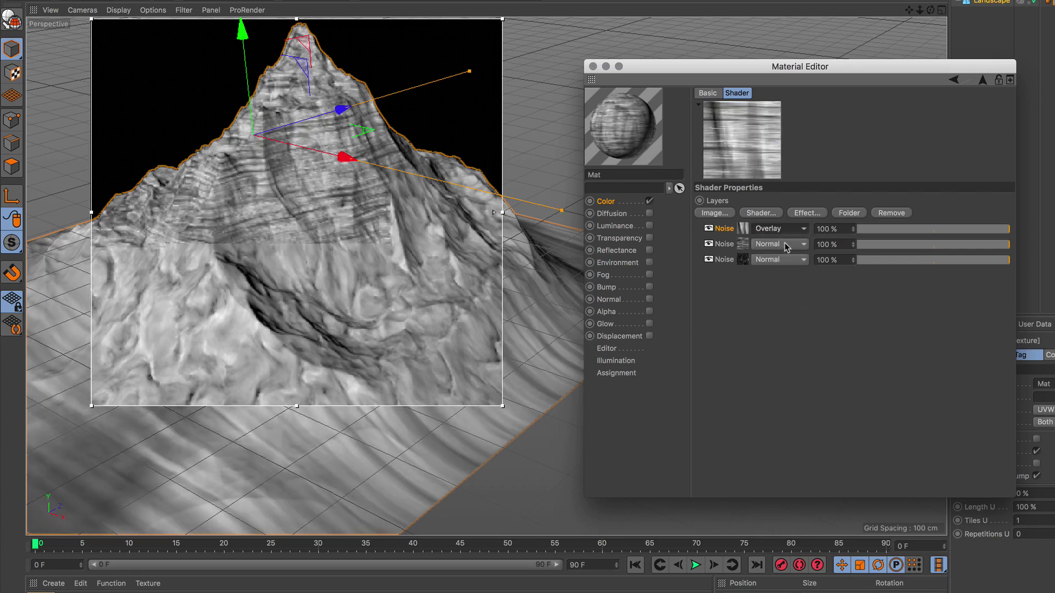
click(787, 245)
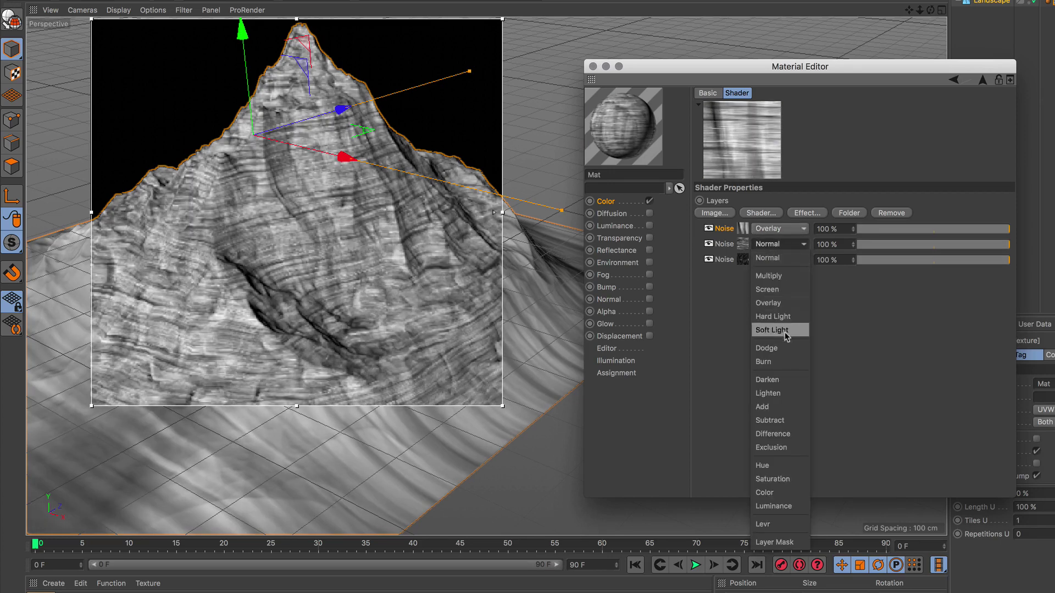
click(787, 363)
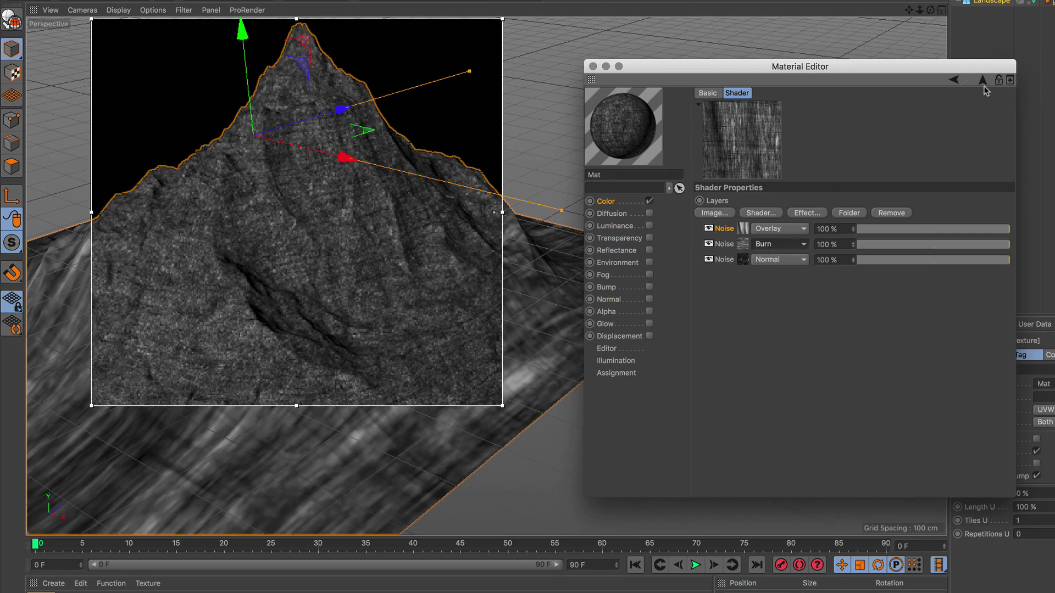
click(983, 81)
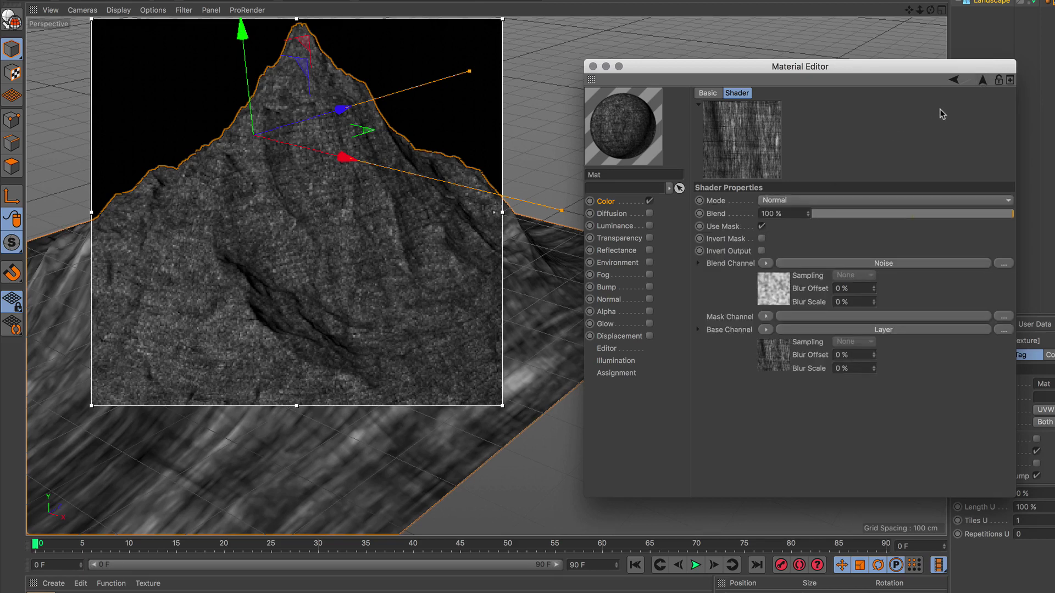
Give the blend-channel Noise a mid-grey Color 1 and a 750 % Global Scale
click(849, 265)
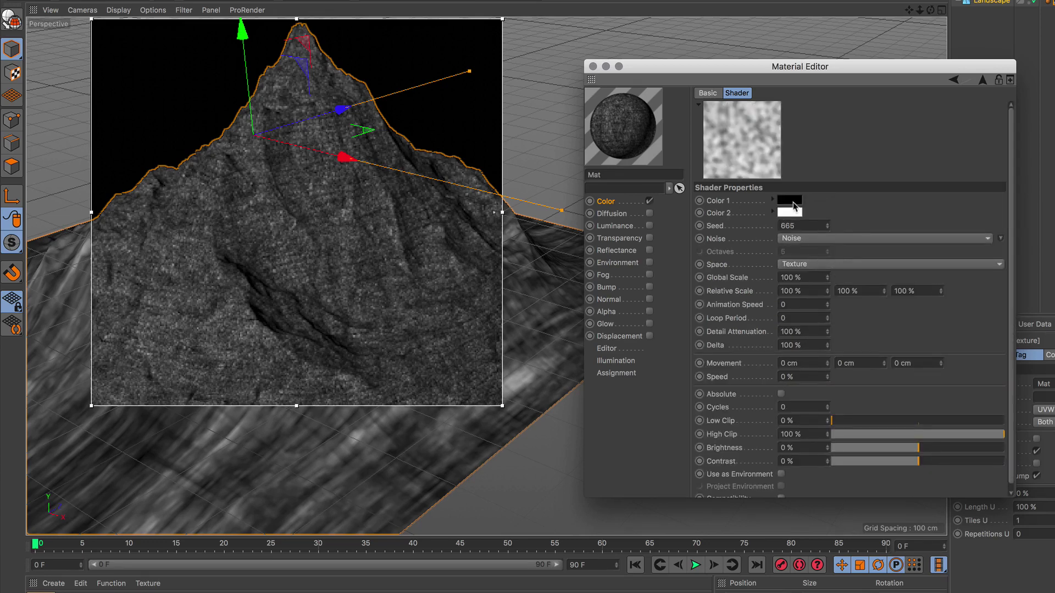
click(793, 206)
drag(839, 226, 824, 226)
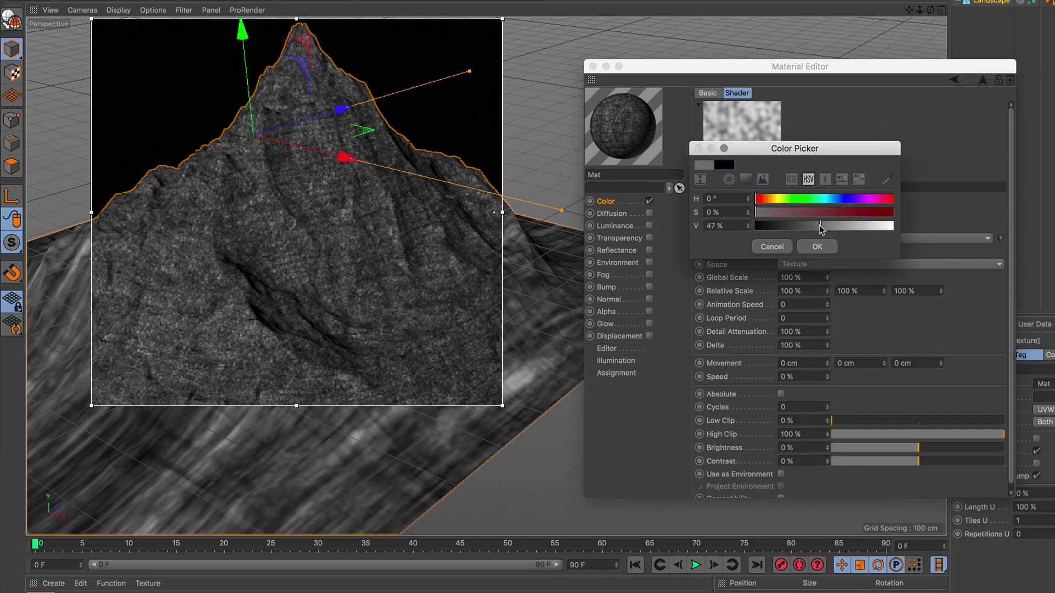
click(818, 247)
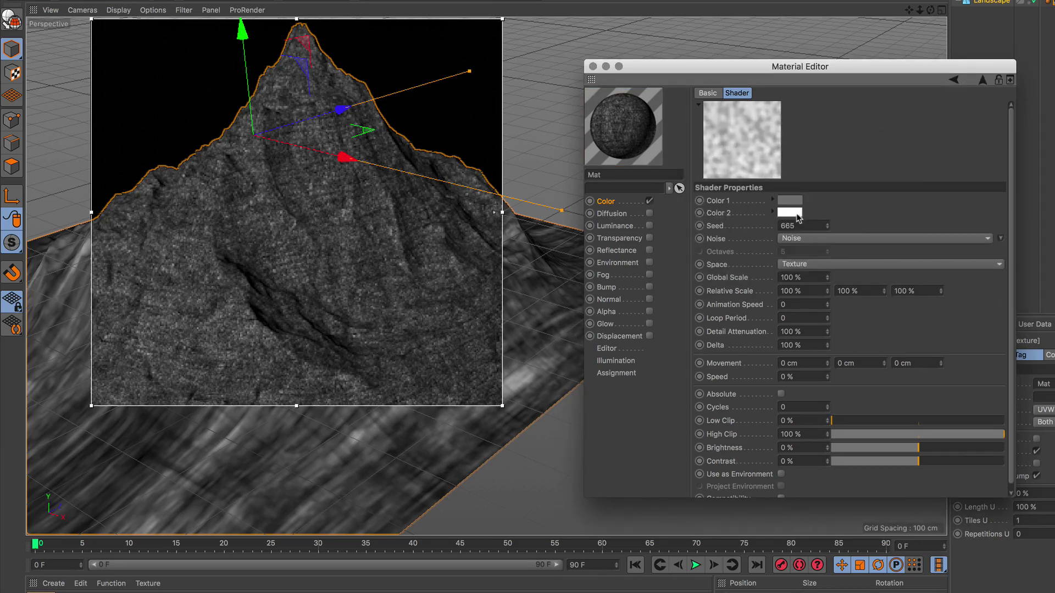
mouse_move(789, 213)
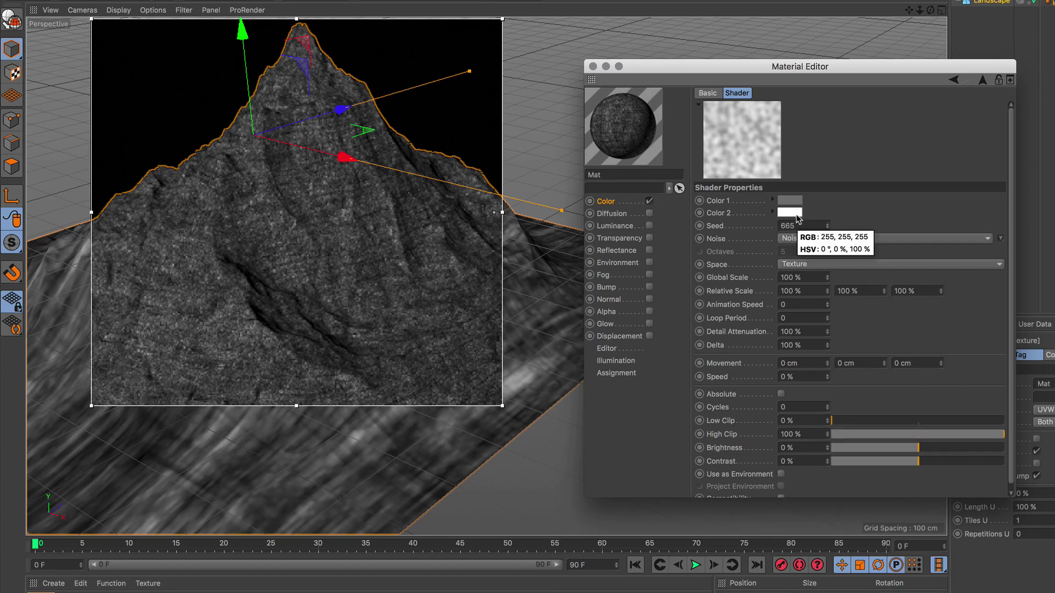
drag(800, 277, 778, 277)
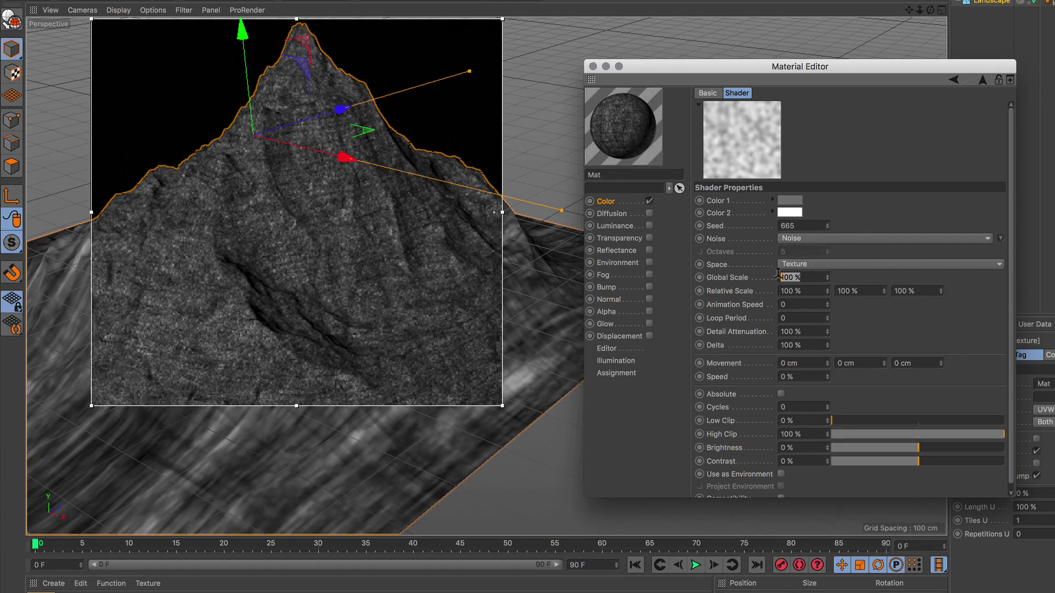
text(750)
key(Return)
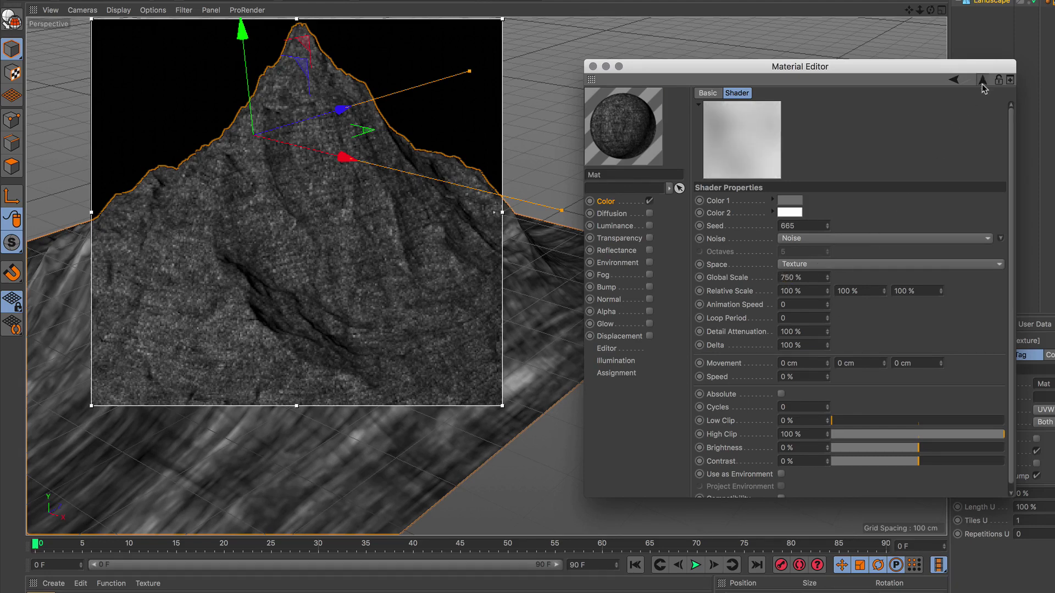
click(981, 81)
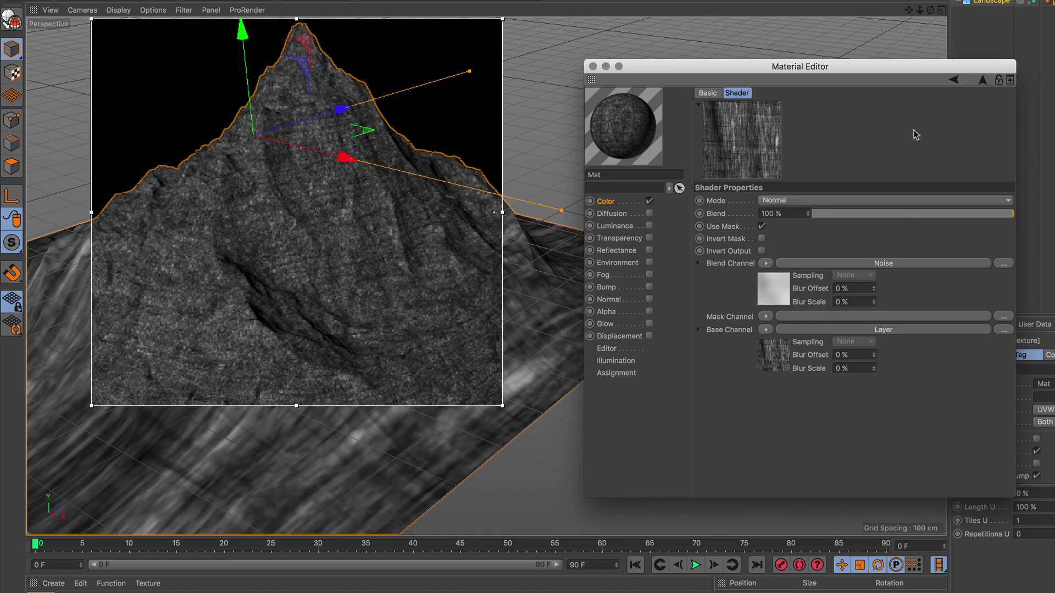
Load a Terrain Mask into the Fusion's Mask Channel and set its Max Slope to 55°
click(767, 317)
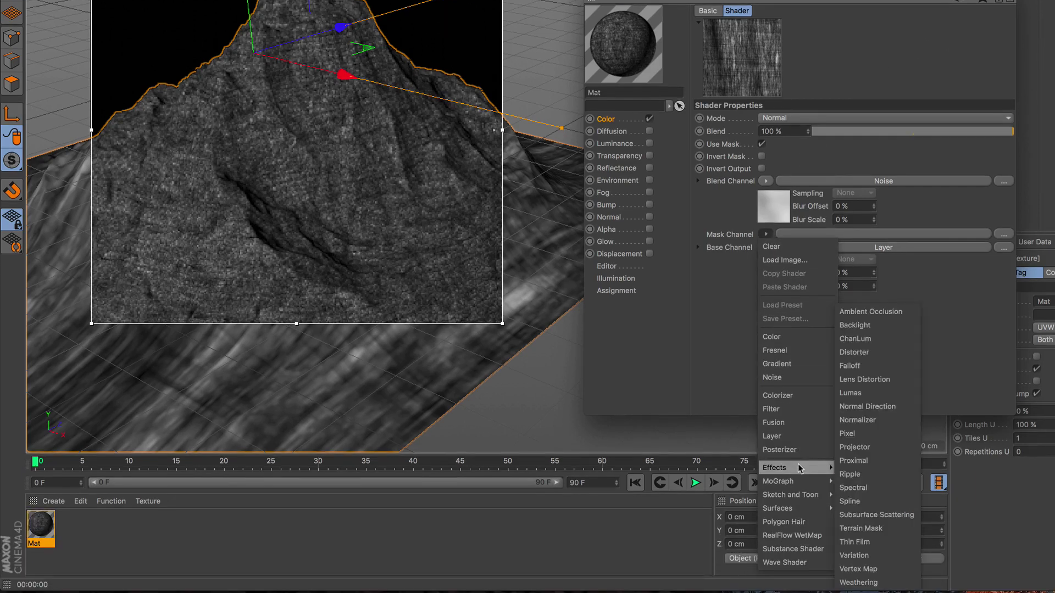
mouse_move(791, 467)
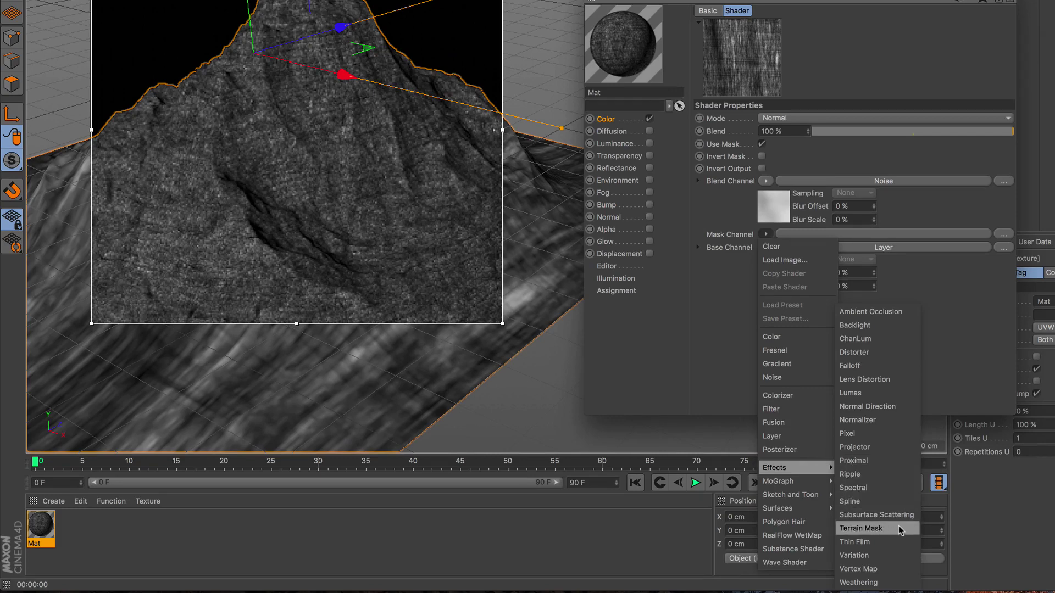
click(900, 529)
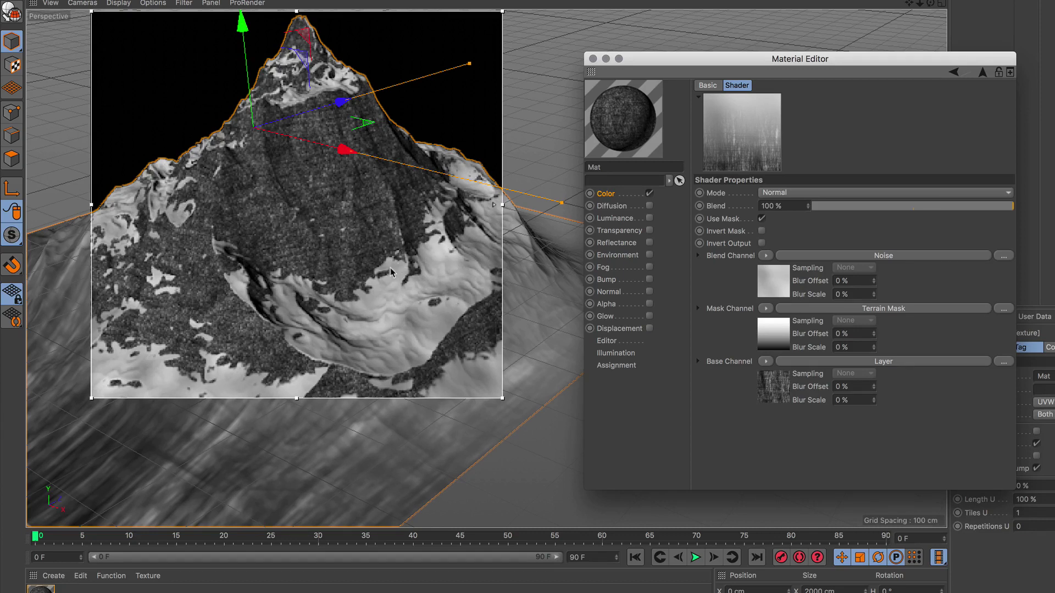
click(877, 309)
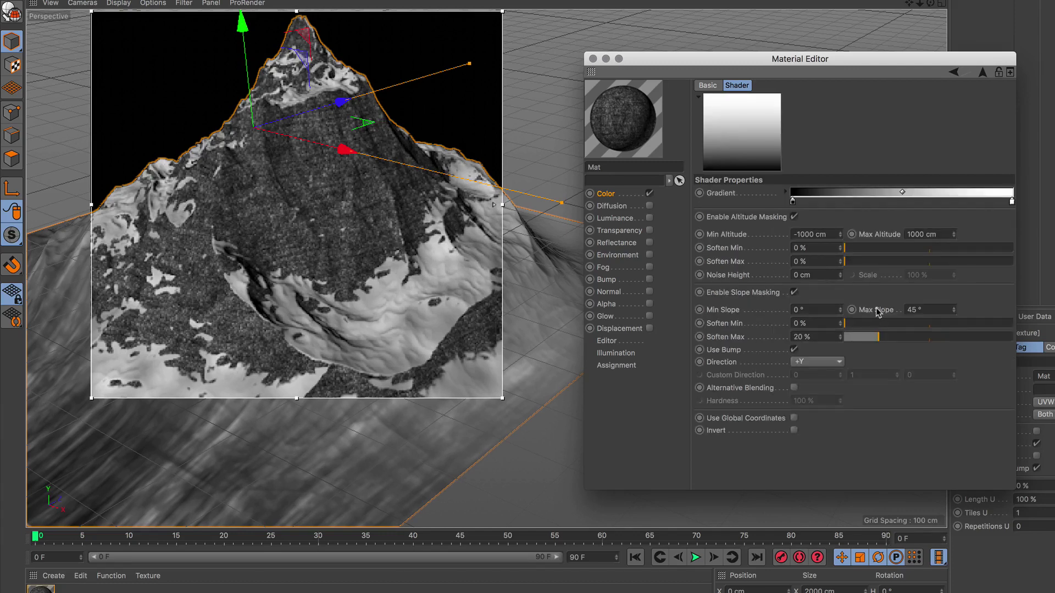
drag(920, 309, 912, 303)
text(55)
key(Return)
Adjust the Terrain Mask to Soften Max 30 % and Max Slope 45°
double_click(796, 336)
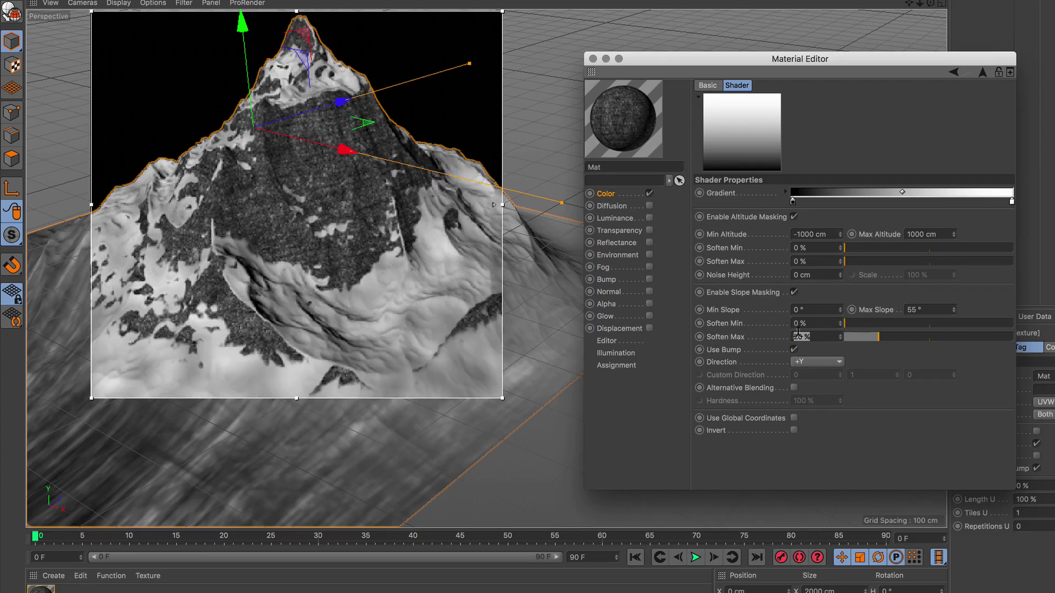
text(60)
key(Return)
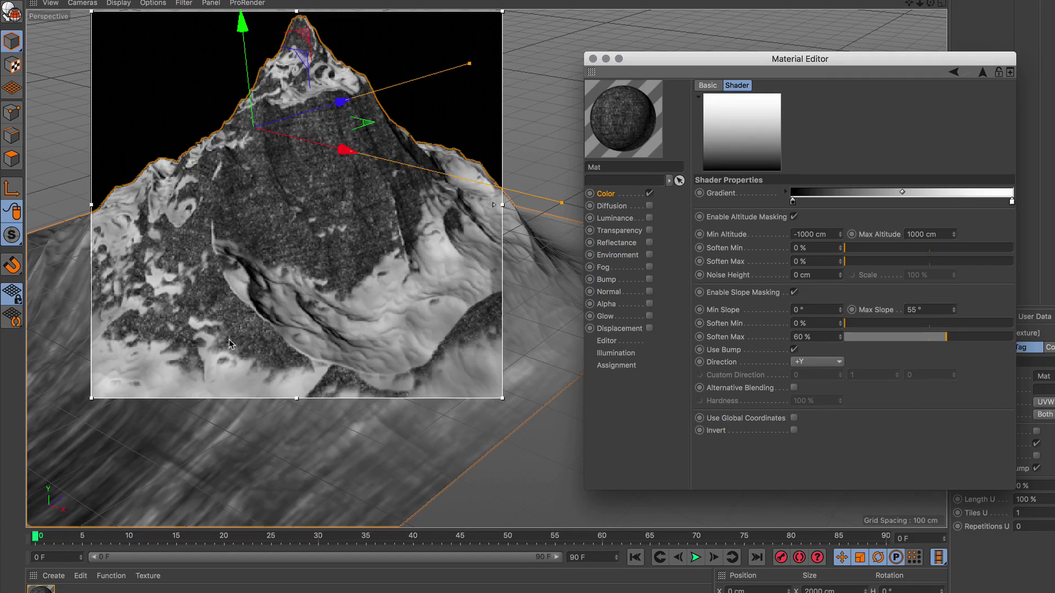
double_click(807, 337)
text(30)
key(Return)
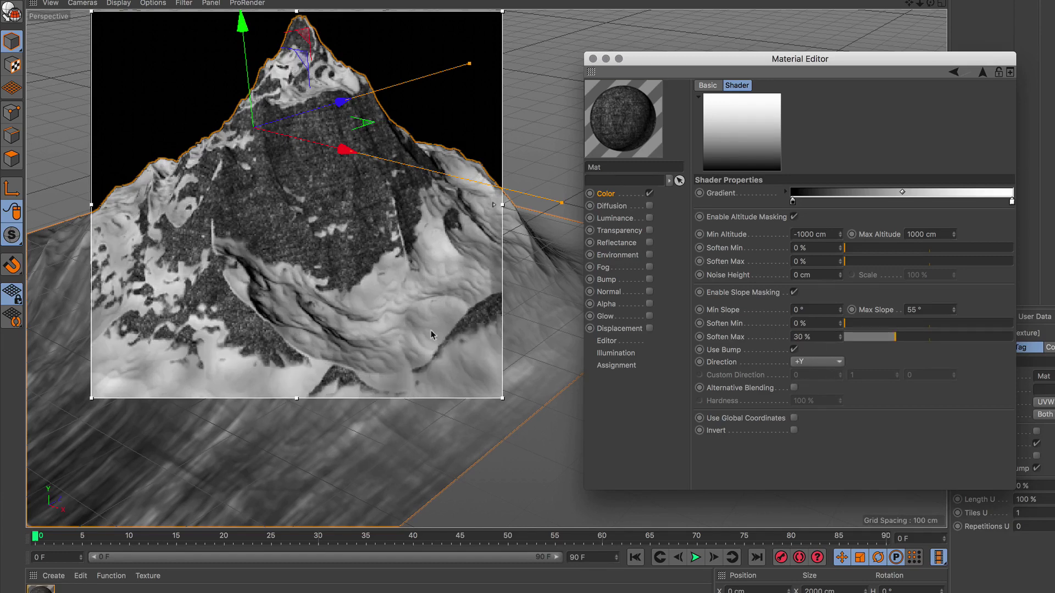
double_click(913, 310)
text(45)
key(Return)
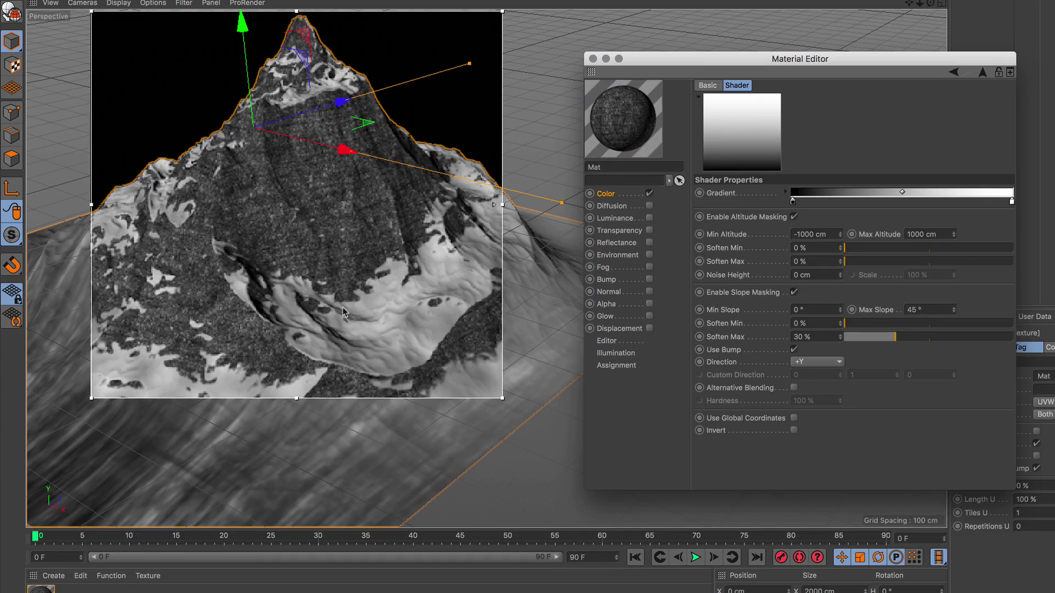
Copy the Fusion shader's base Layer shader from the Color channel
click(608, 196)
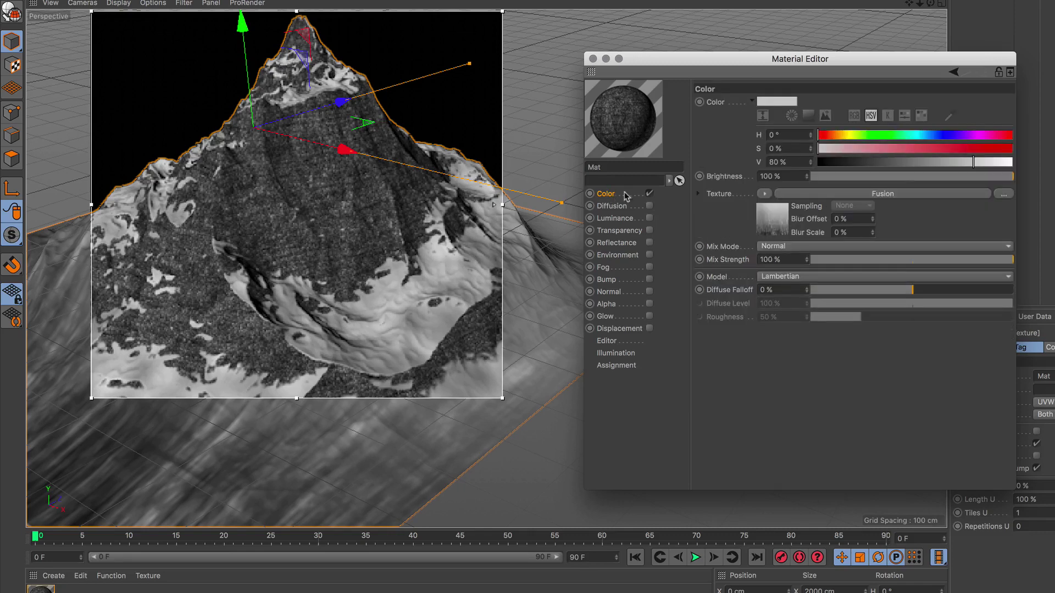
click(862, 195)
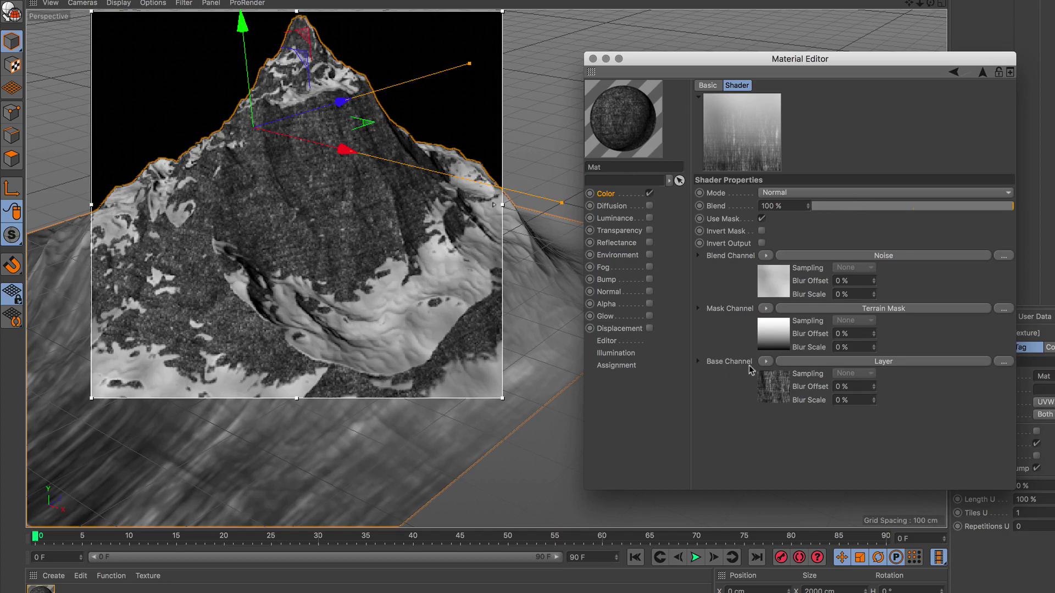
click(767, 362)
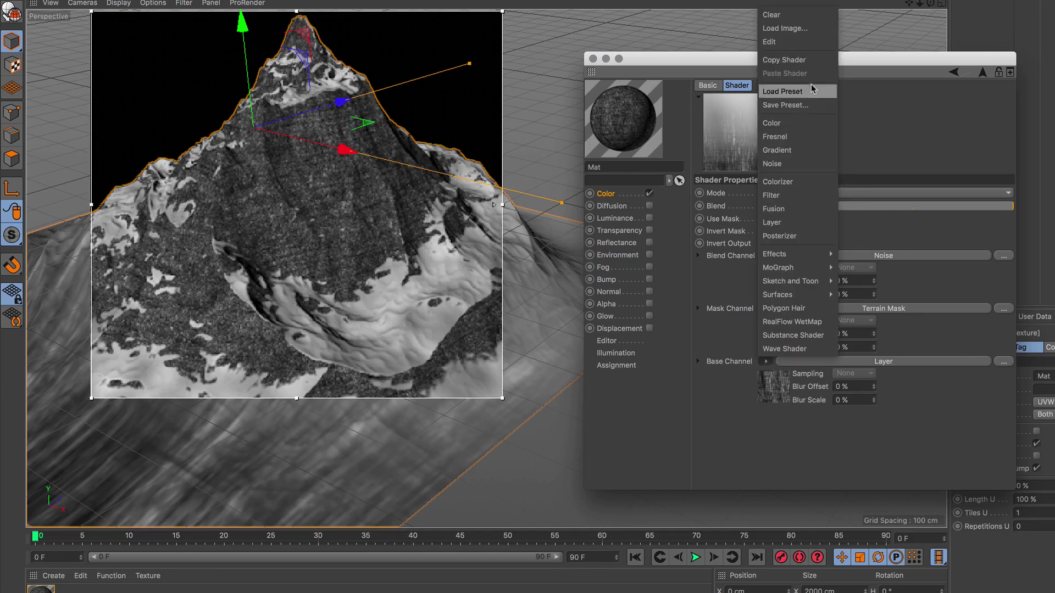
click(807, 61)
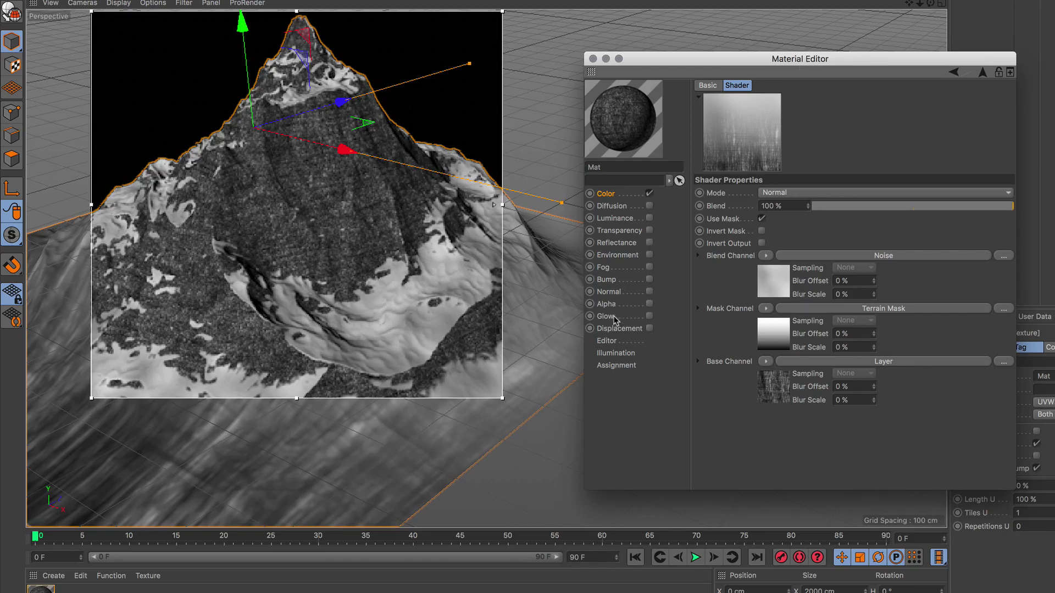
Enable Bump, paste the Layer shader as its texture, and set Strength to 30 %
click(649, 279)
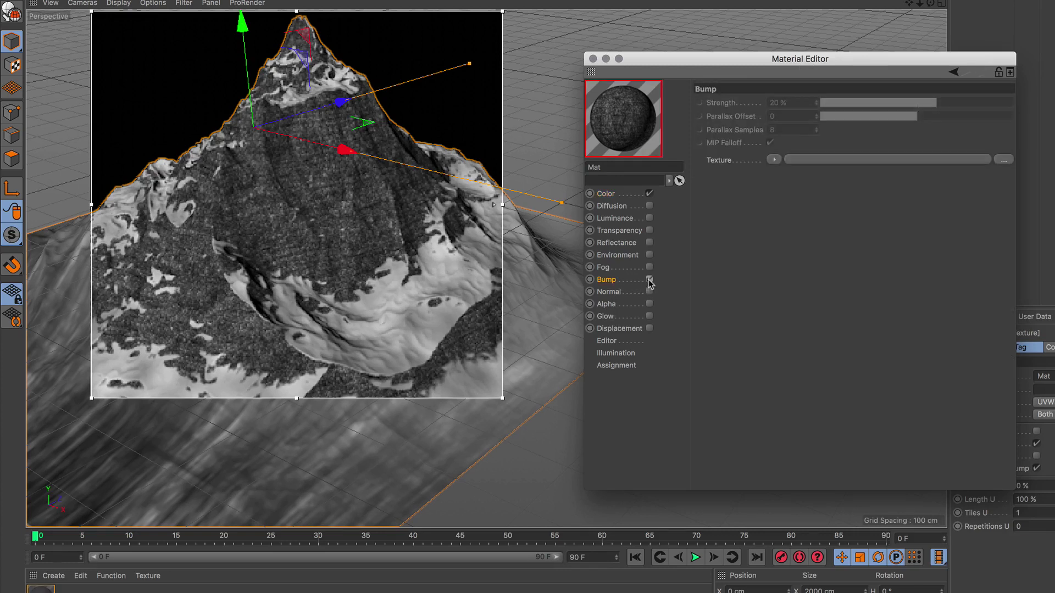
click(774, 160)
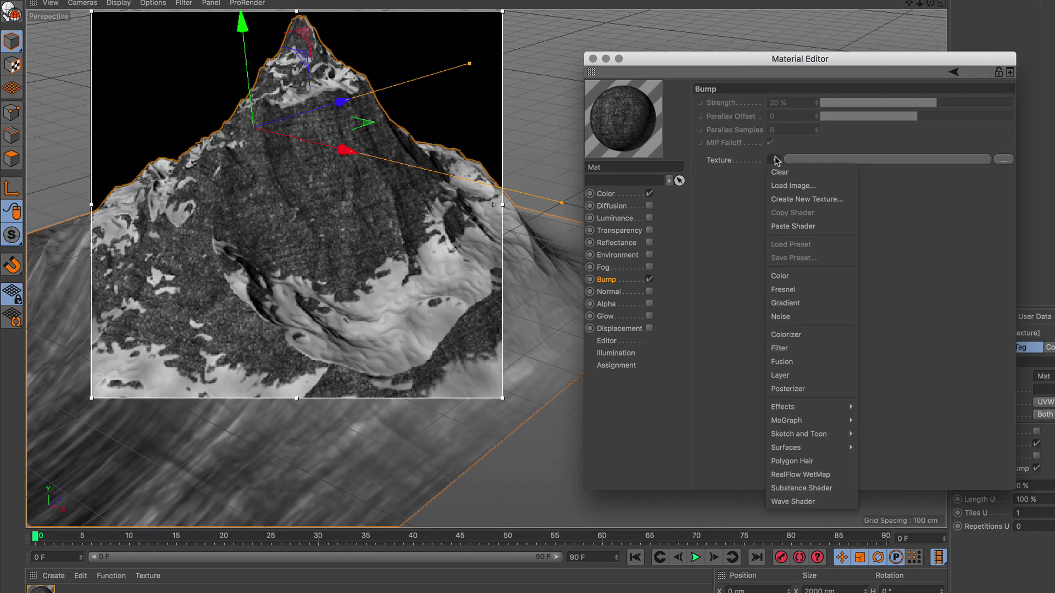
click(816, 227)
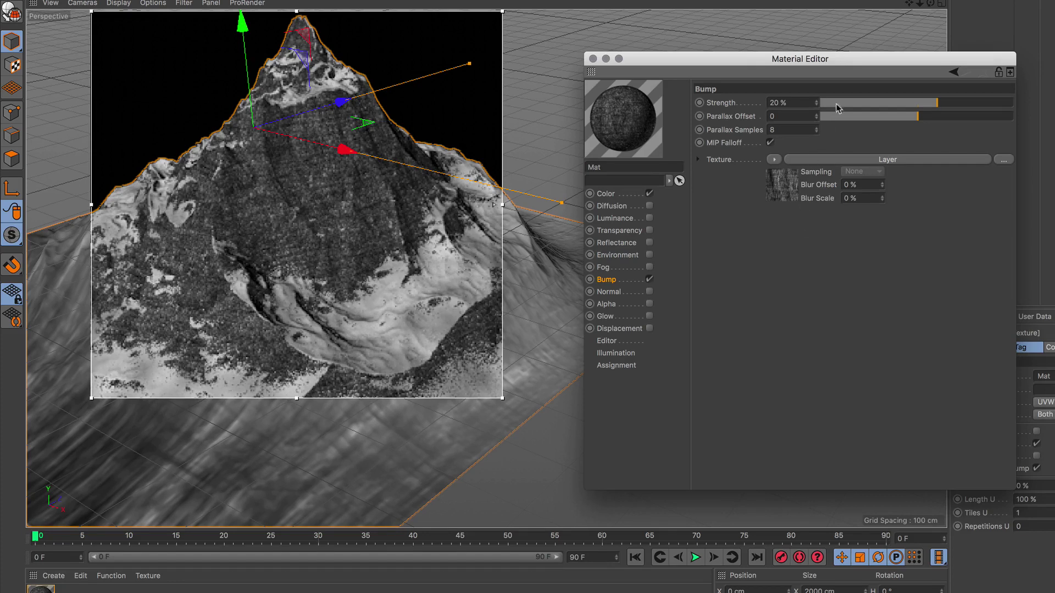
double_click(780, 103)
text(25)
key(Return)
double_click(779, 102)
text(30)
key(Return)
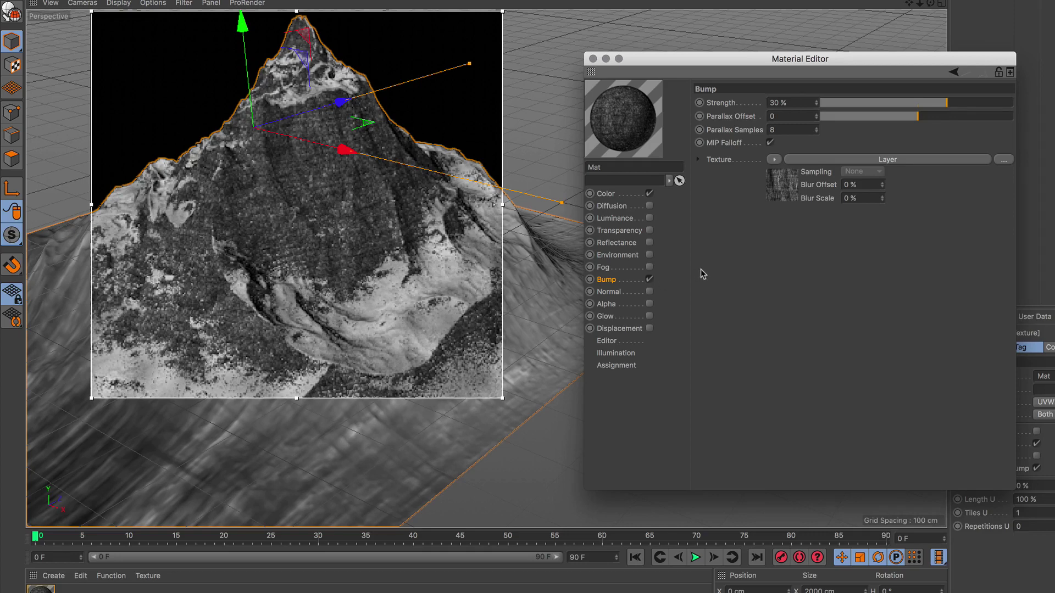
Hide the top Noise layer in the bump Layer shader, briefly comparing the bottom layer
click(875, 162)
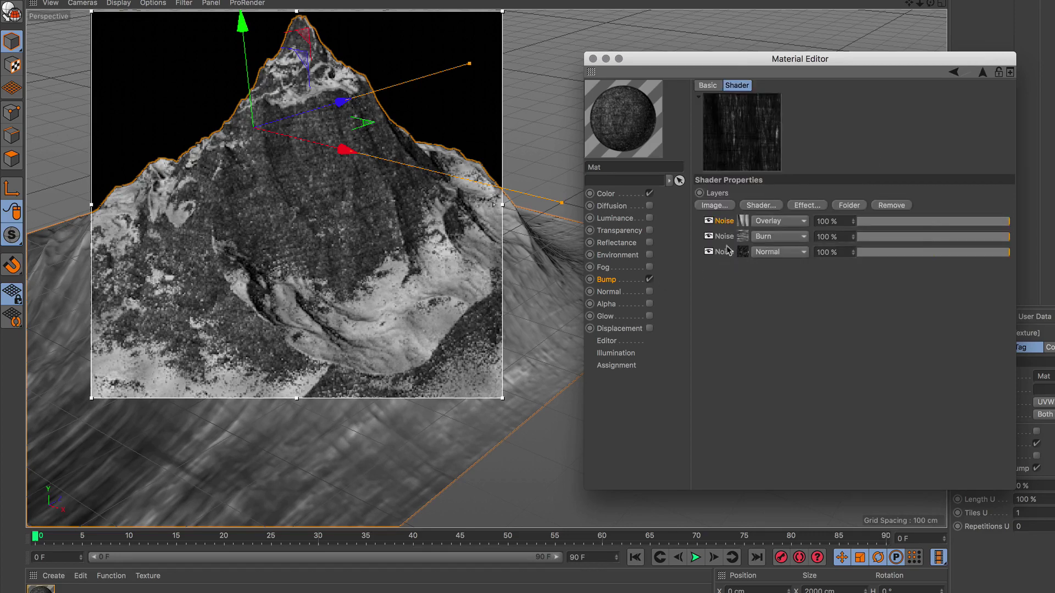
click(708, 221)
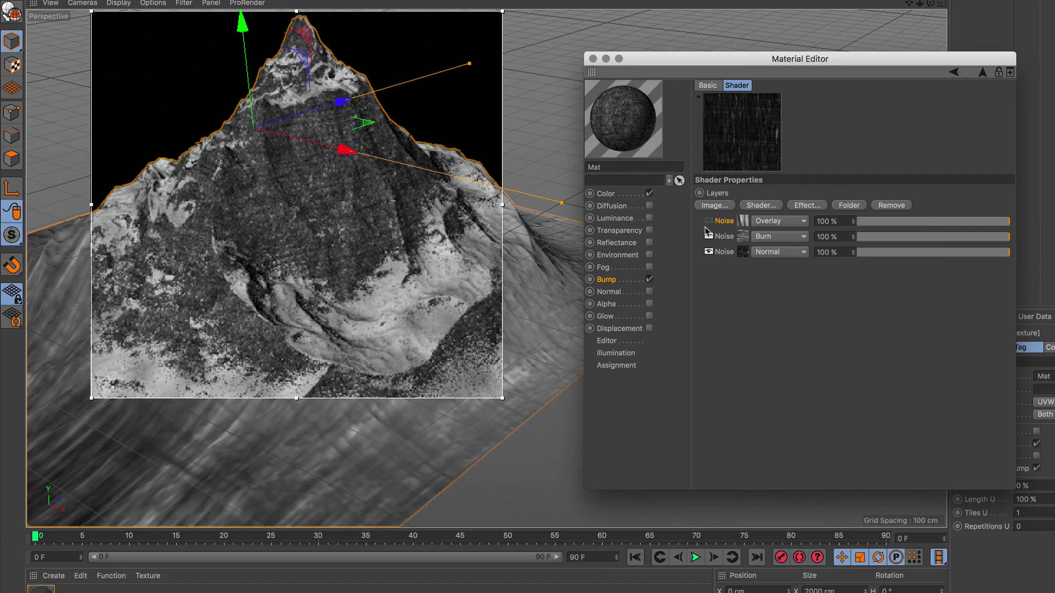
click(709, 252)
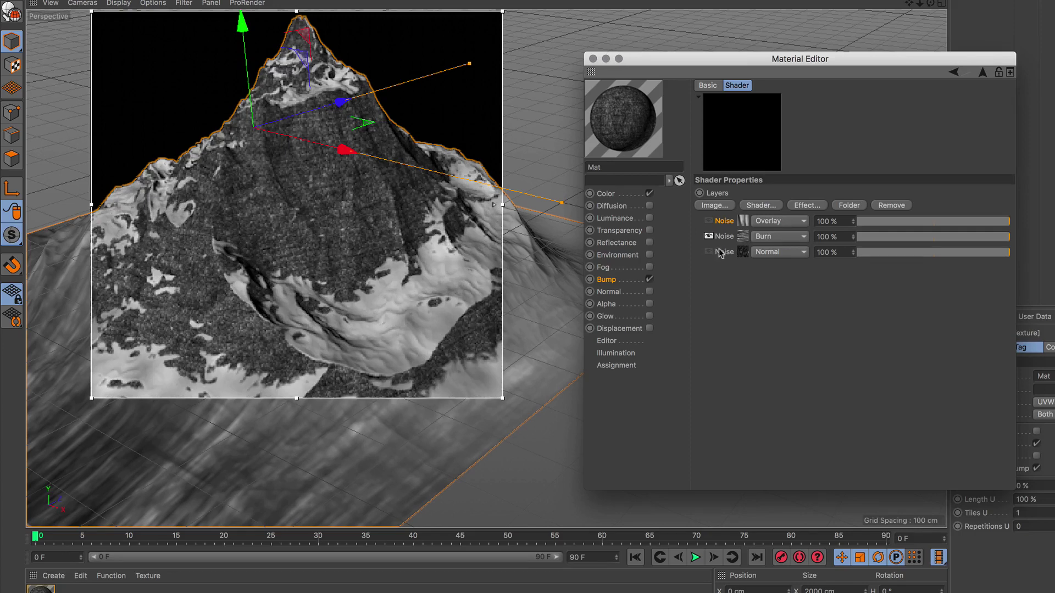
click(708, 251)
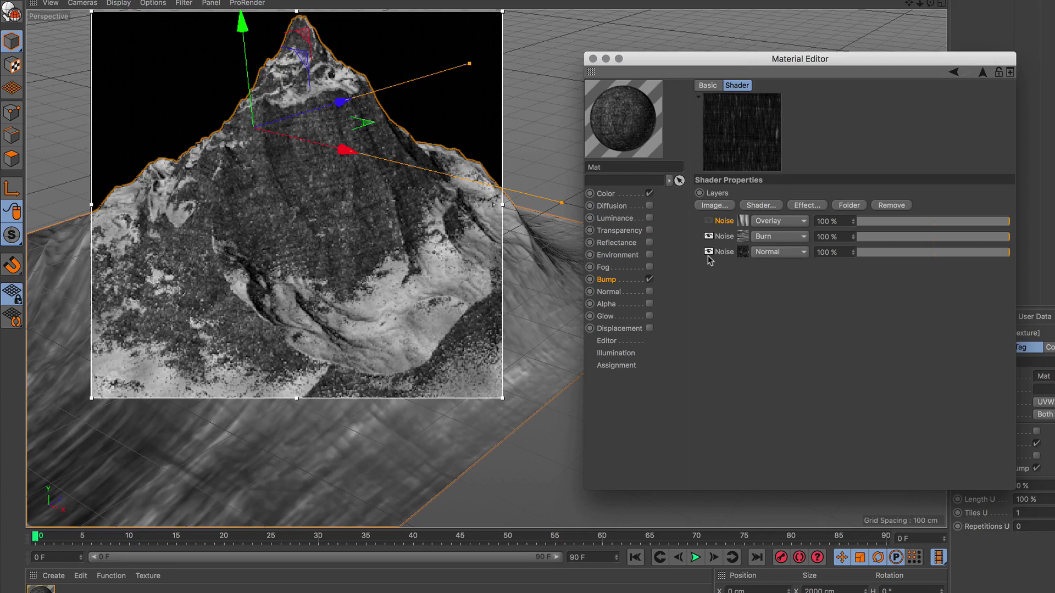
Set the second Noise layer to Screen blending at 40 % opacity
click(780, 241)
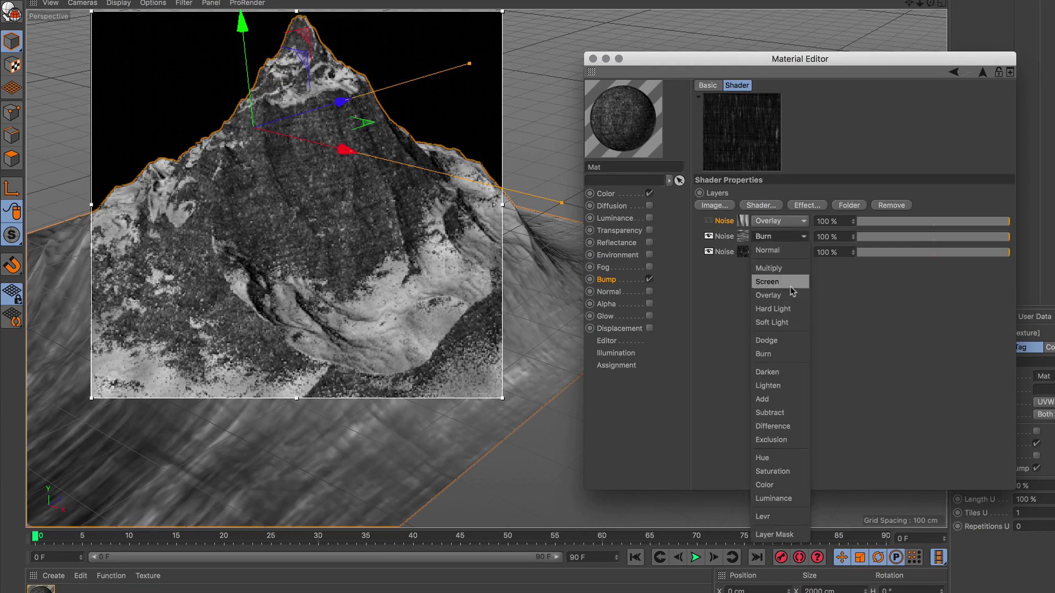
click(780, 399)
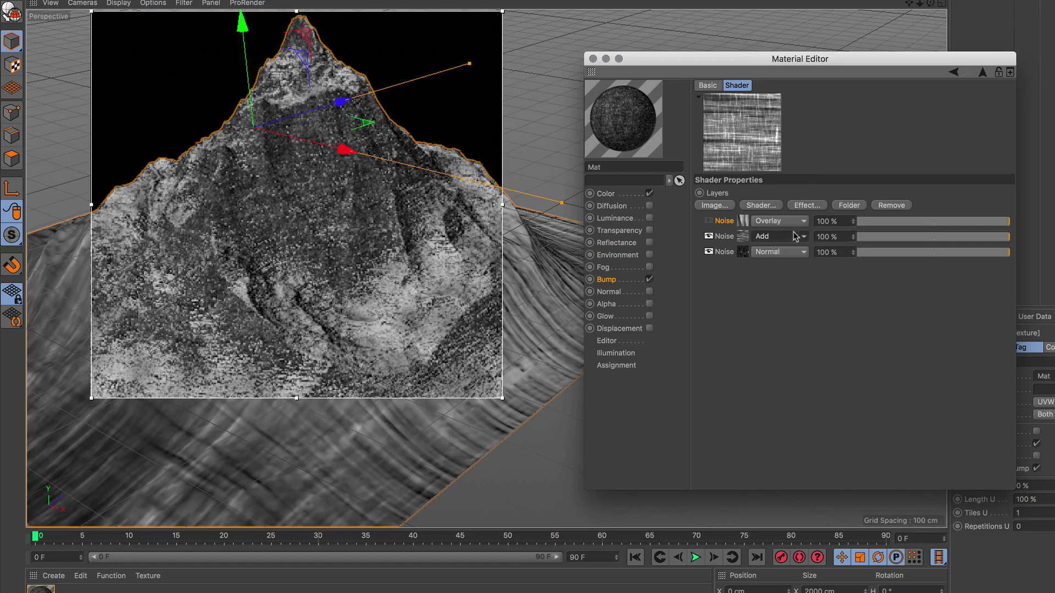
click(941, 240)
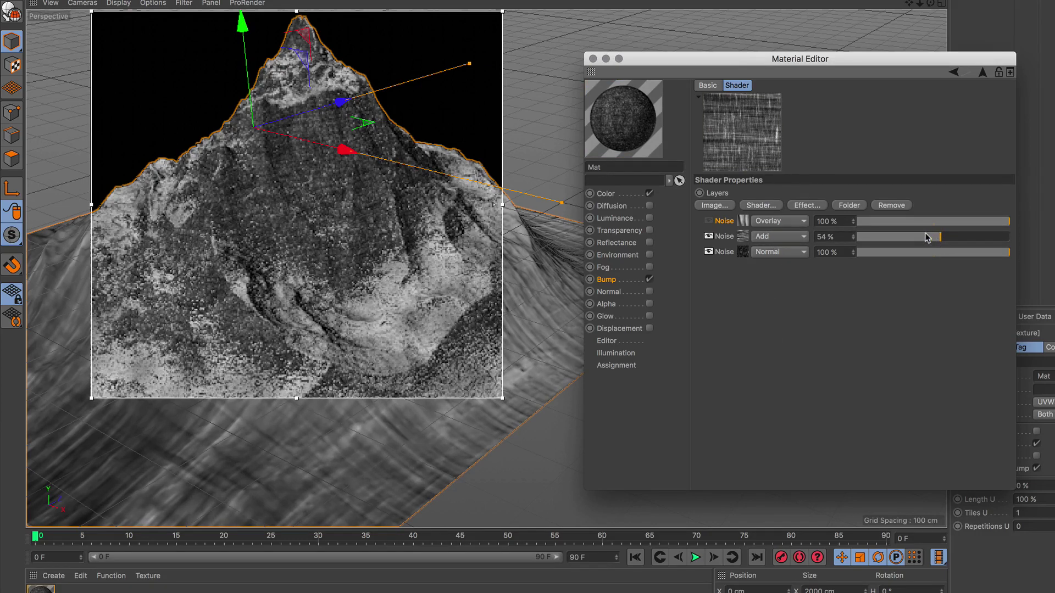
drag(927, 237, 919, 238)
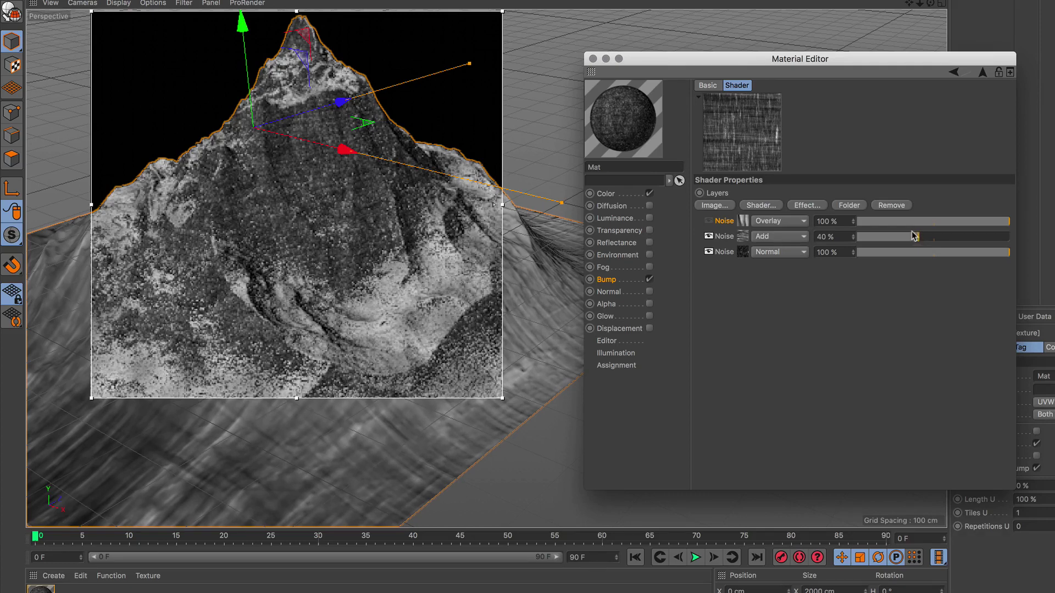
click(783, 238)
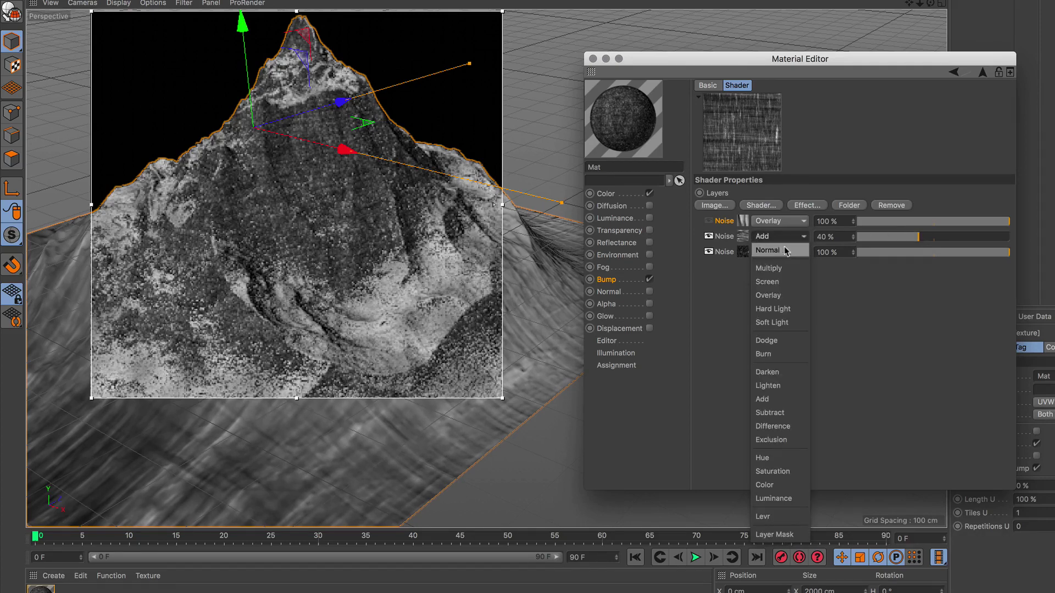
click(778, 282)
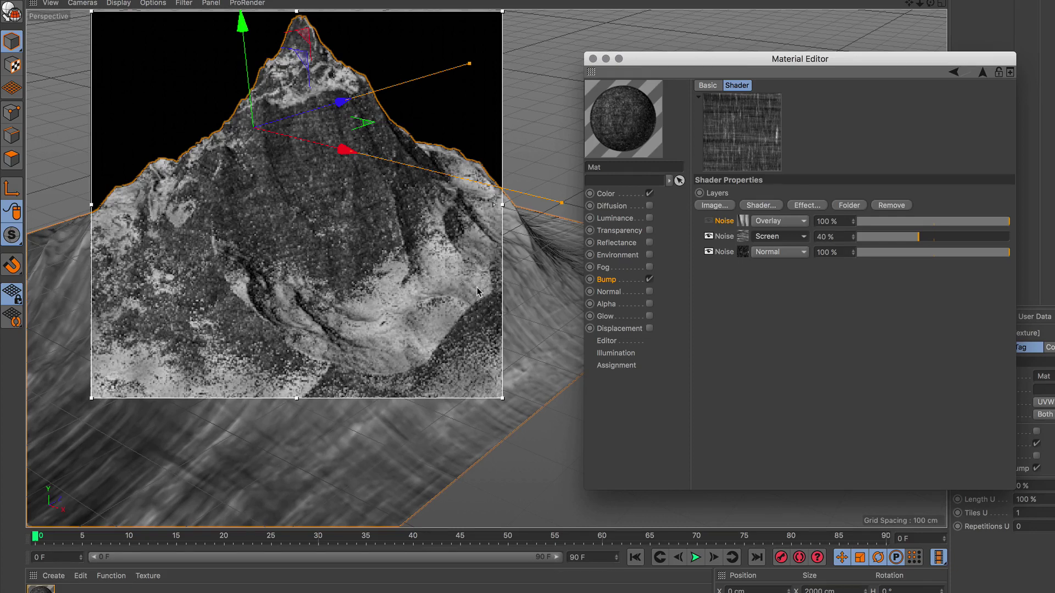
Copy the Terrain Mask shader from the colour Fusion's Mask Channel
click(606, 194)
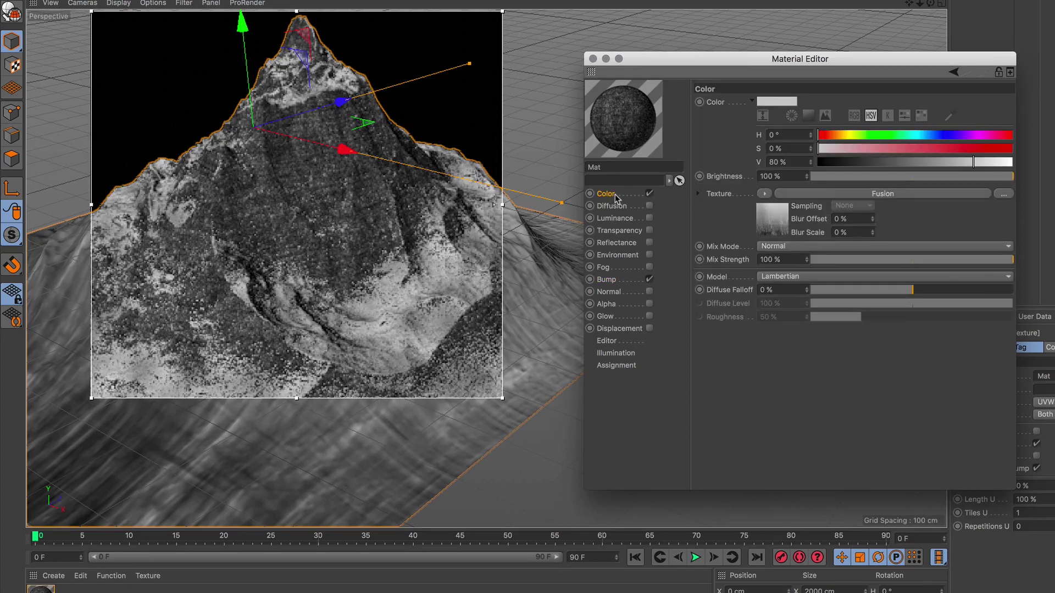
click(954, 74)
click(956, 77)
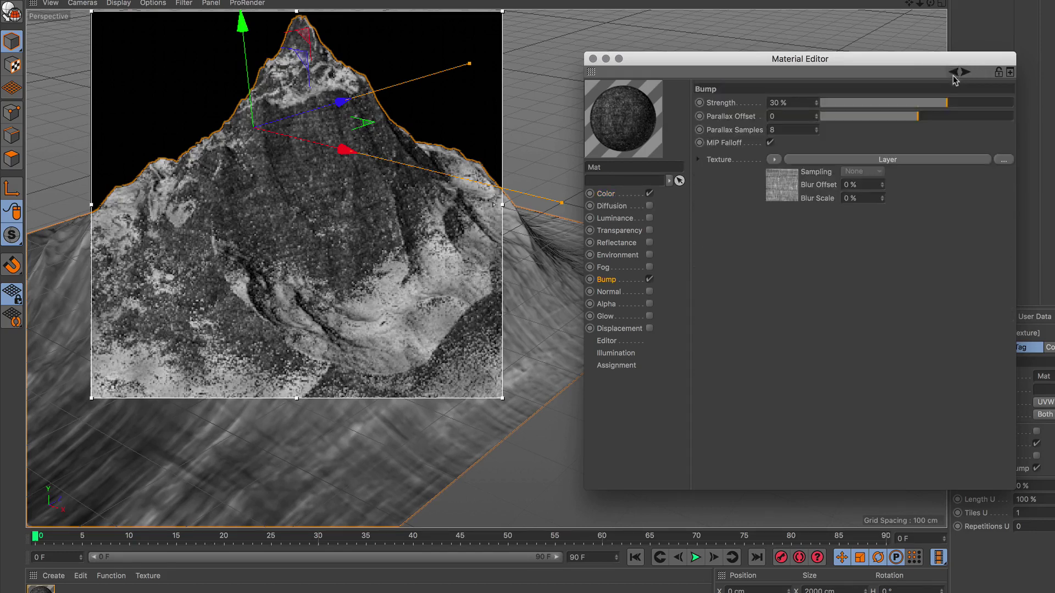
click(954, 77)
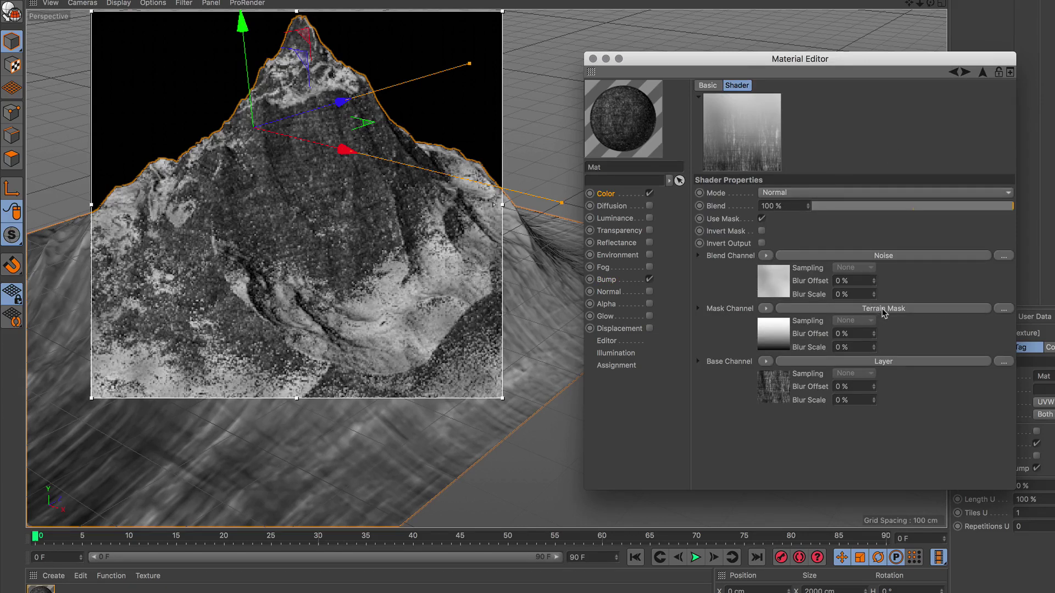
click(767, 309)
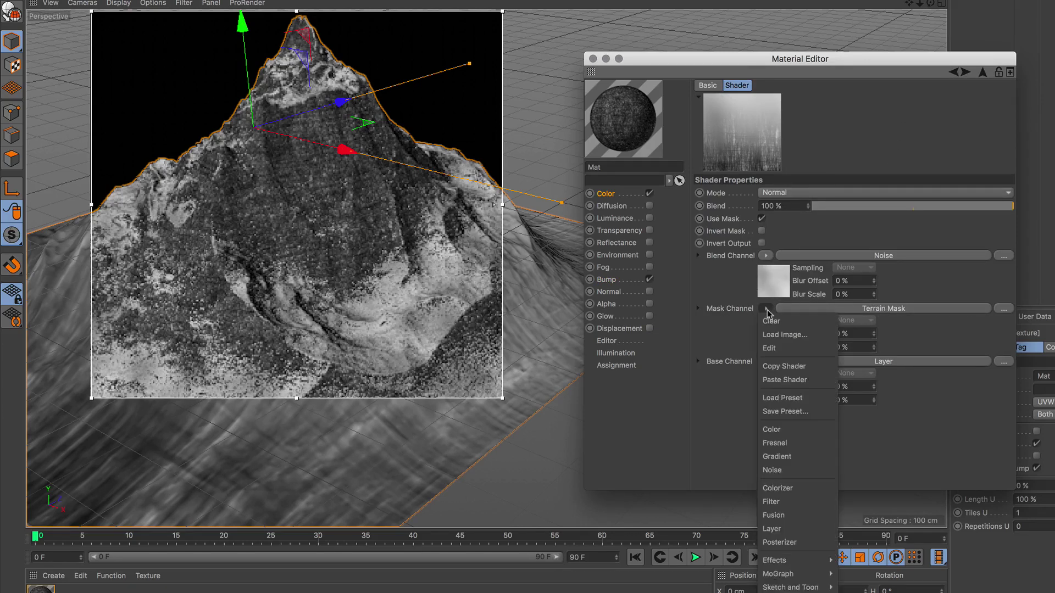
click(812, 366)
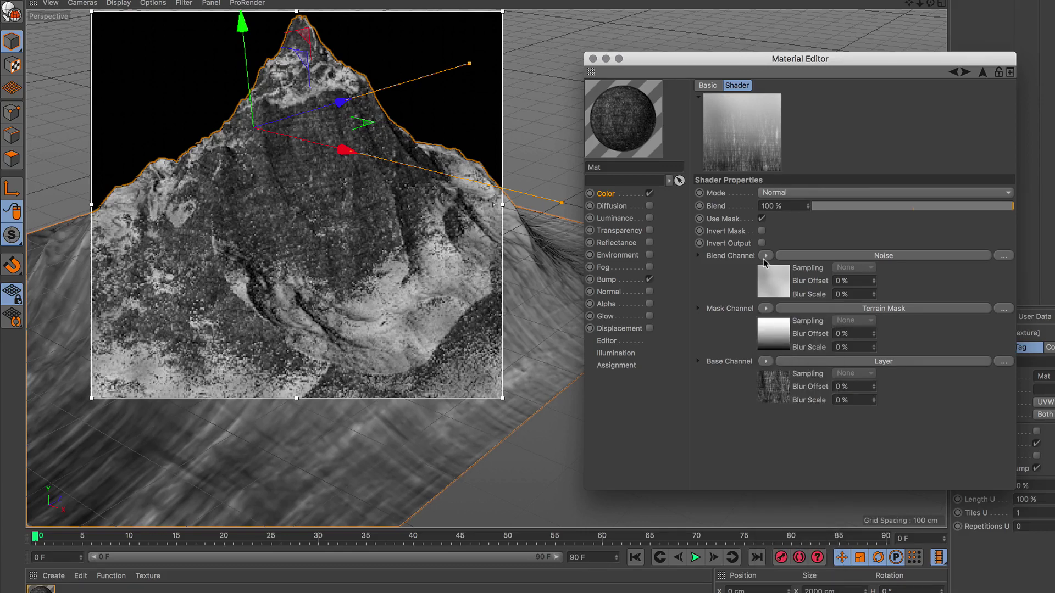
click(608, 281)
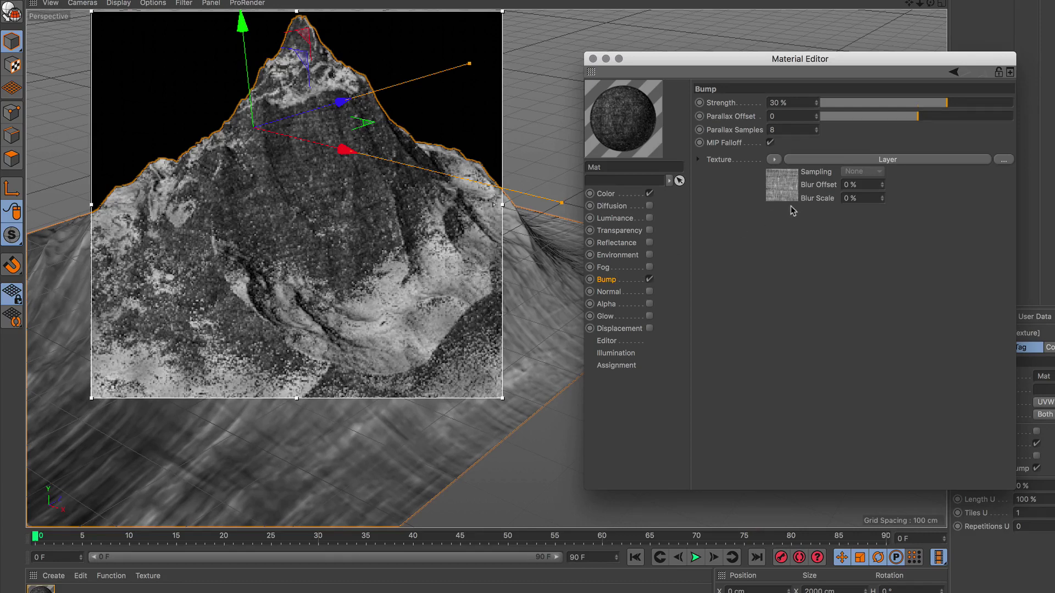
Add a white Color layer to the bump Layer shader and paste the Terrain Mask above it
click(804, 161)
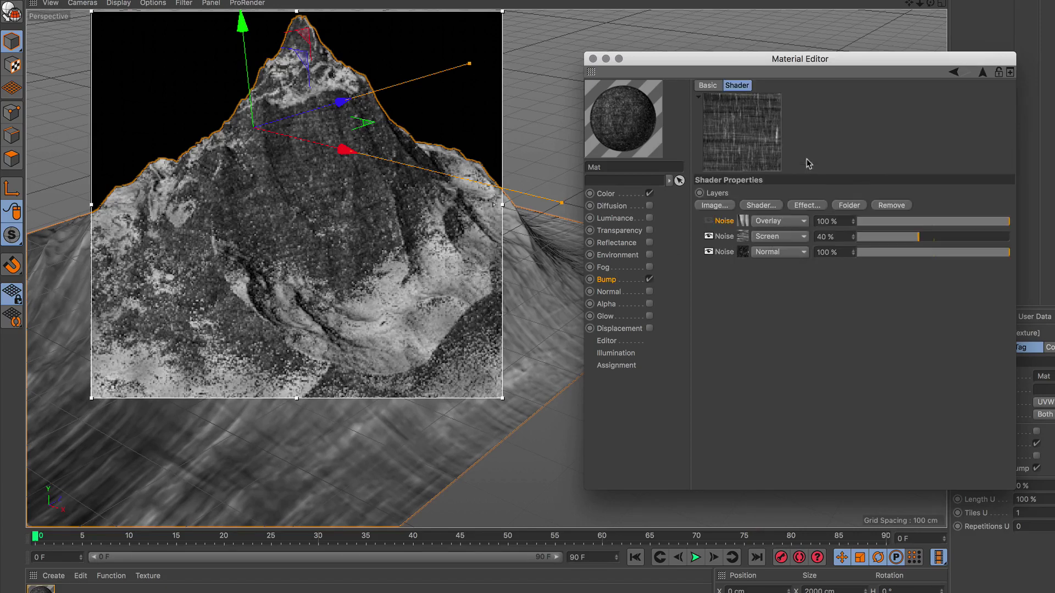
click(773, 206)
click(805, 239)
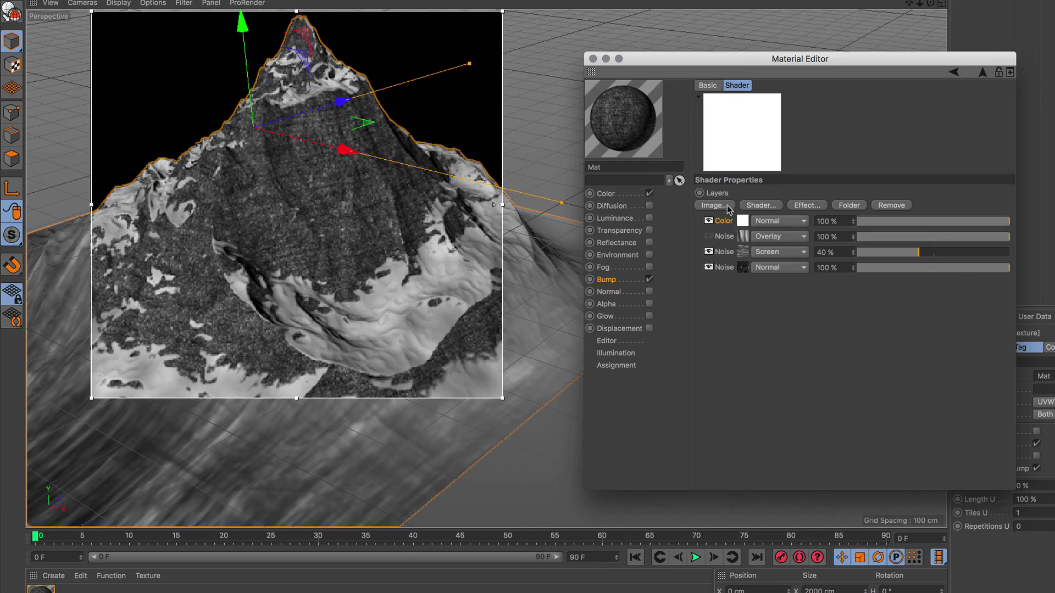
right_click(727, 224)
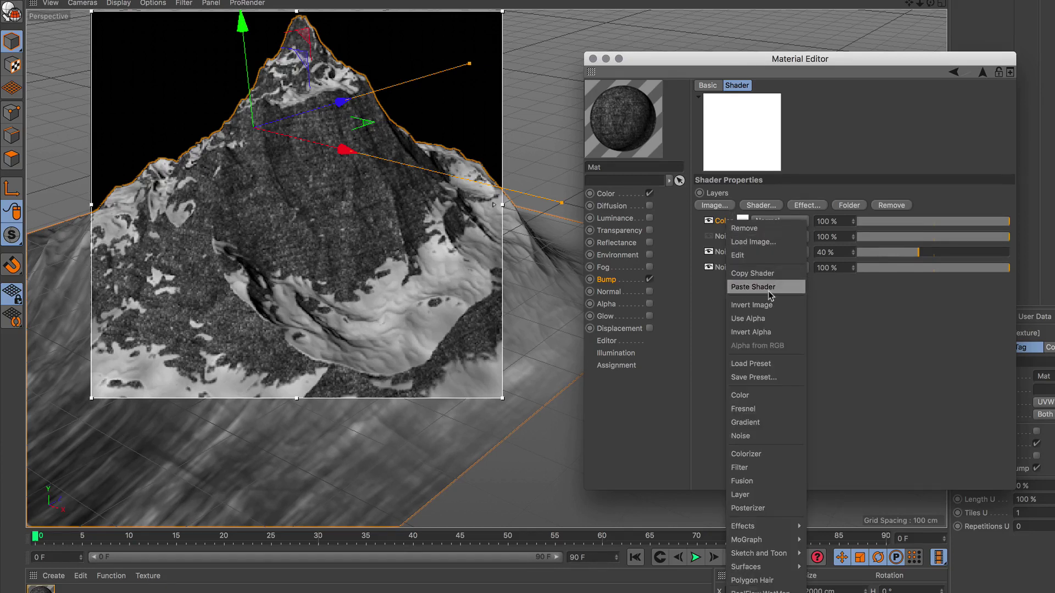
click(771, 295)
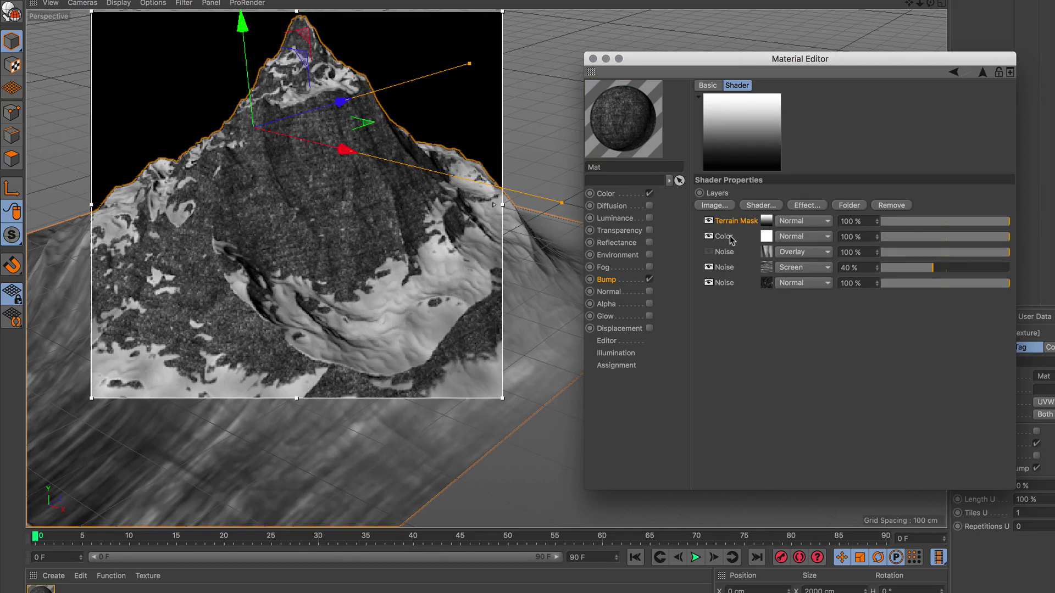
Compare layers by toggling visibility, leaving the white Color layer hidden and Terrain Mask visible
click(709, 221)
click(709, 220)
click(709, 236)
click(709, 268)
click(709, 268)
click(708, 221)
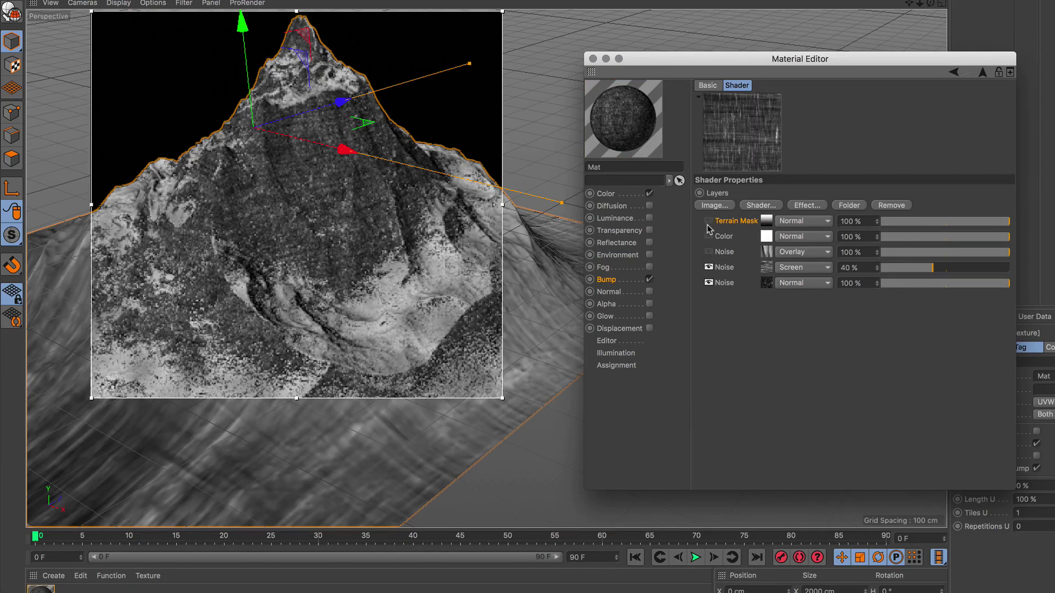
click(709, 221)
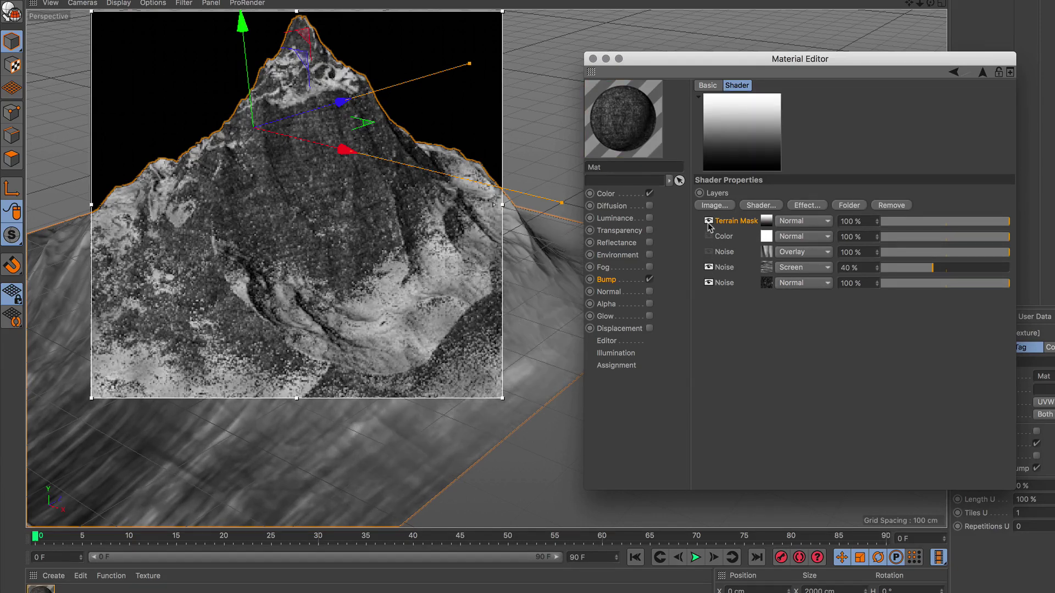
Set the bump Terrain Mask layer's Max Slope to 40° and slope Soften Max to 40 %
click(765, 222)
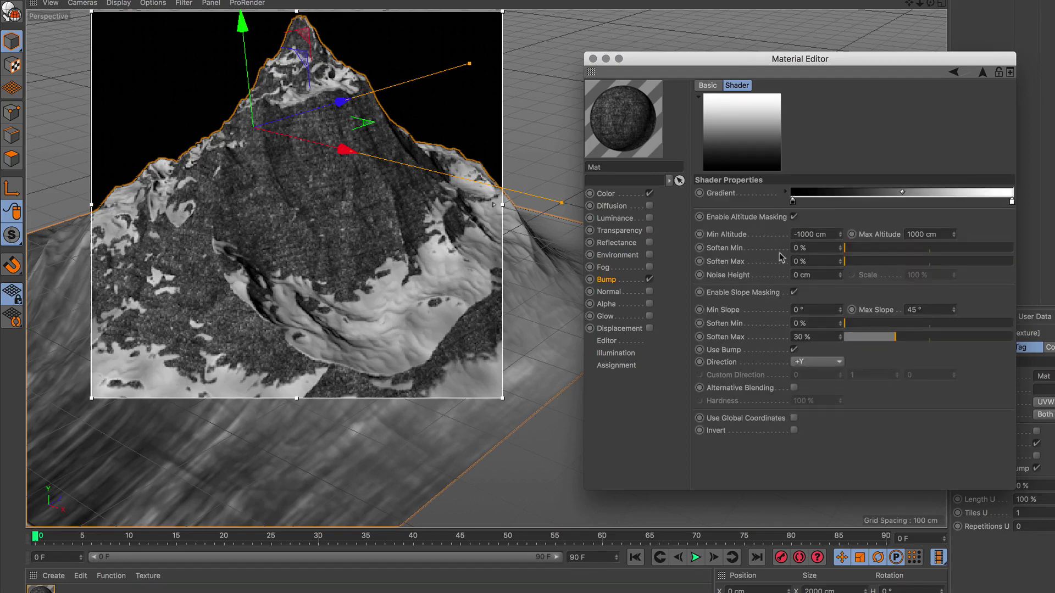
click(912, 309)
text(40)
key(Return)
click(807, 336)
text(4)
text(0)
key(Return)
click(606, 194)
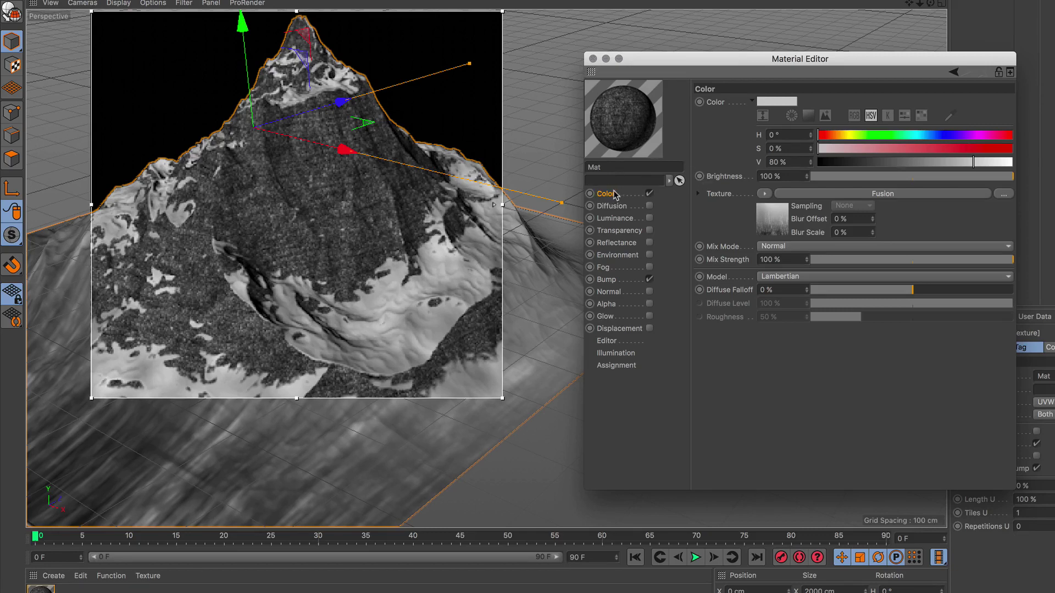
Drag the Terrain Mask layer down above the bottom Noise layer, then close the Material Editor
click(953, 72)
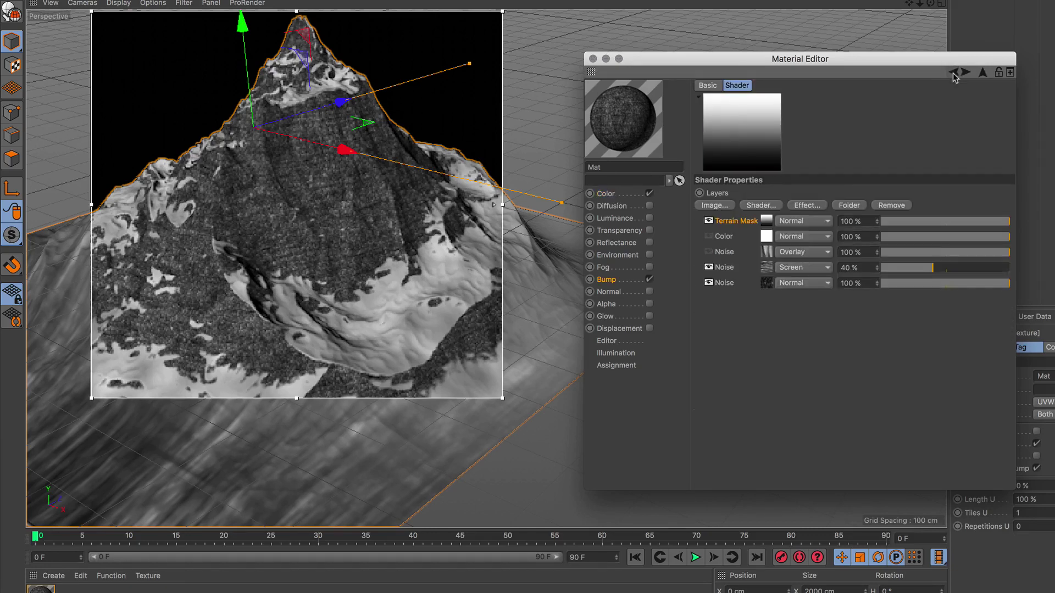
click(709, 236)
click(708, 237)
drag(730, 227, 726, 275)
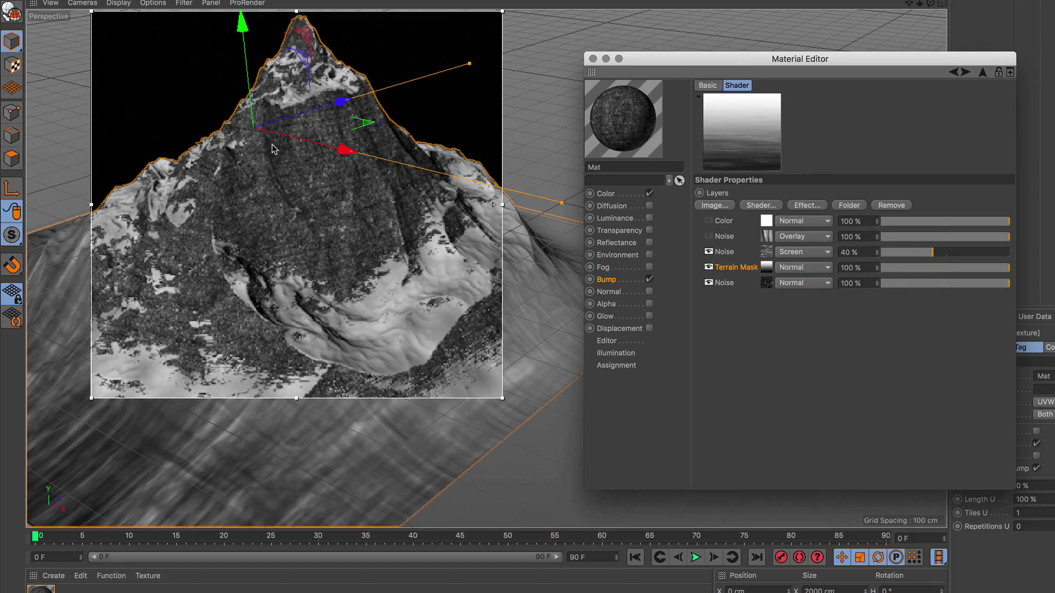
click(593, 59)
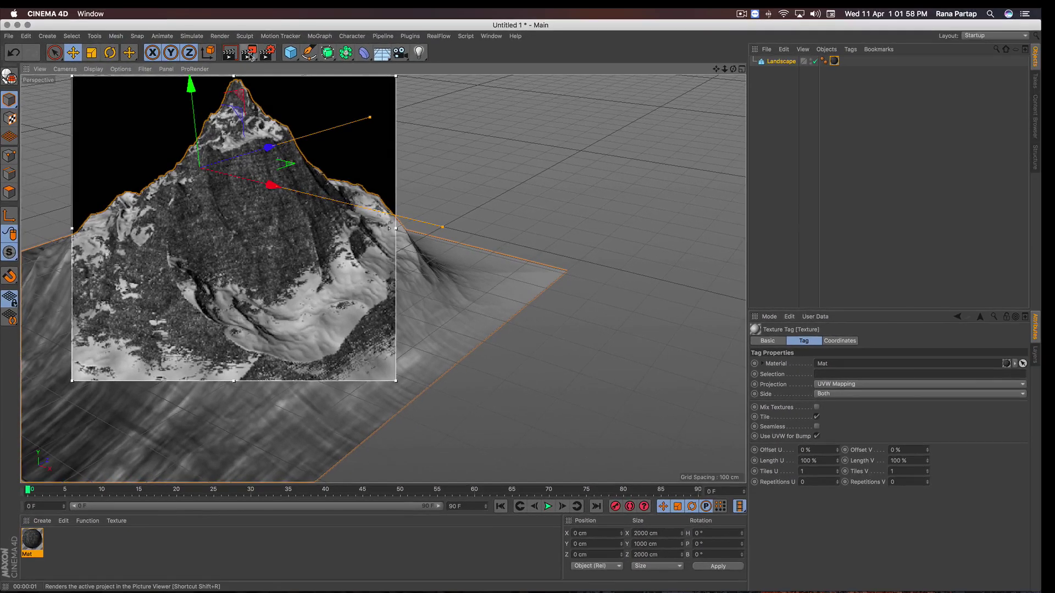
click(249, 52)
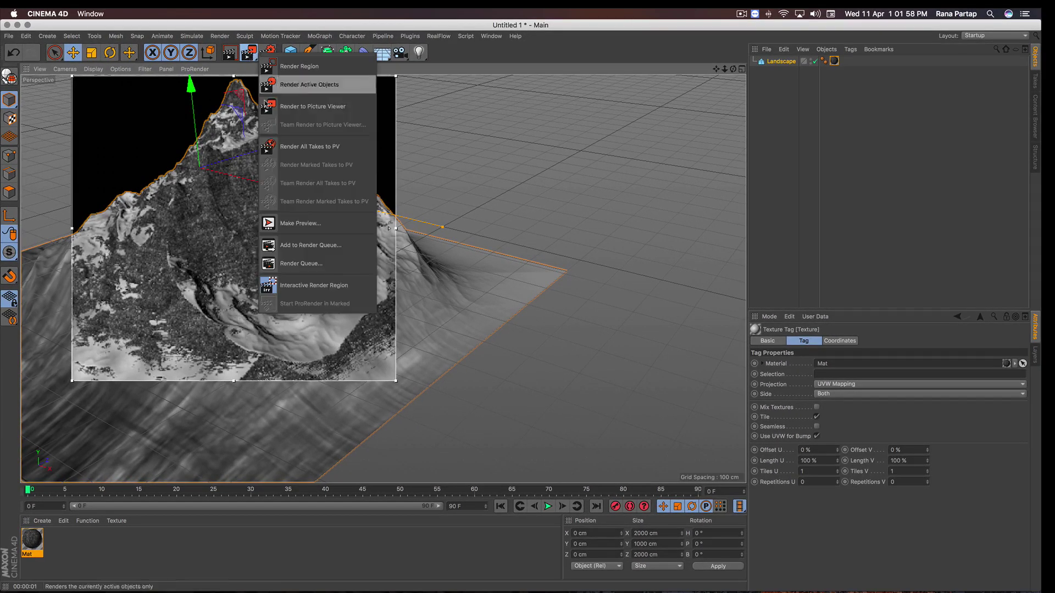
click(324, 285)
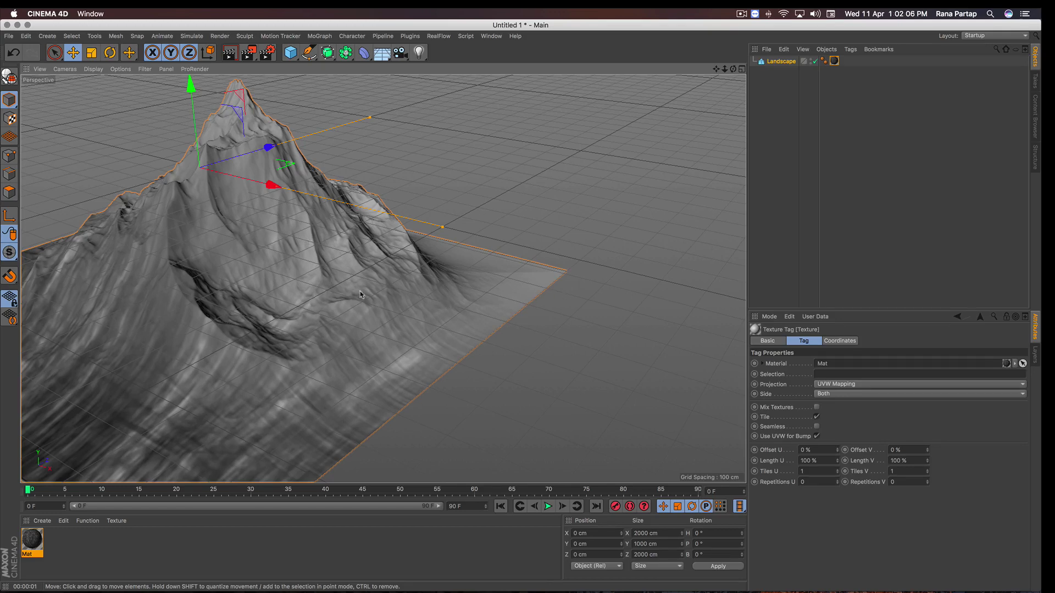
mouse_move(360, 294)
alt+mouse_down()
mouse_move(445, 231)
mouse_move(424, 280)
mouse_move(439, 272)
alt+mouse_up()
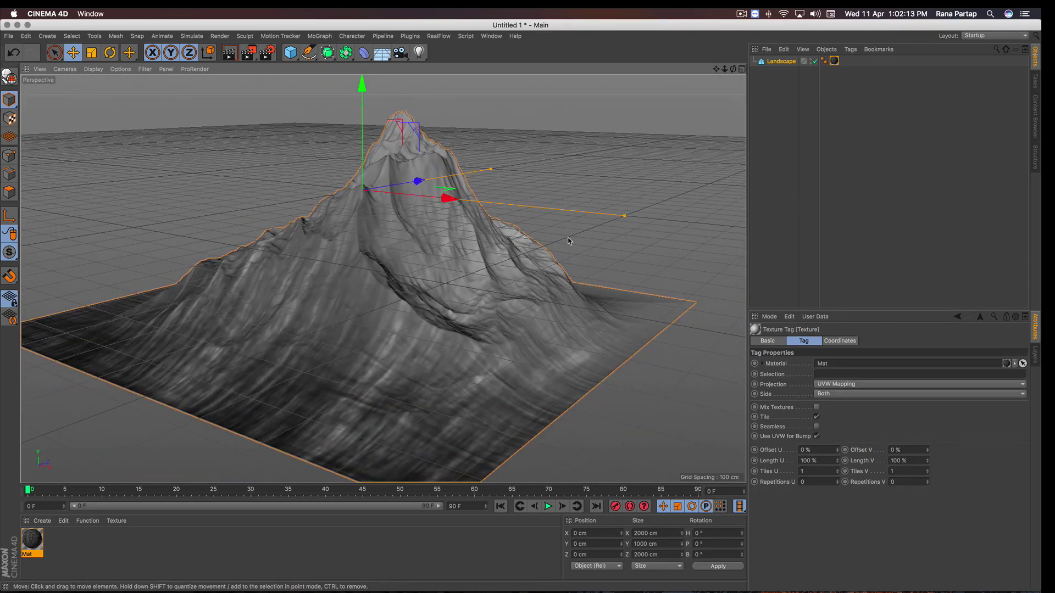
click(568, 241)
Add a Physical Sky with Clouds ticked, lower the view, and render a cloudy-sky preview
click(382, 54)
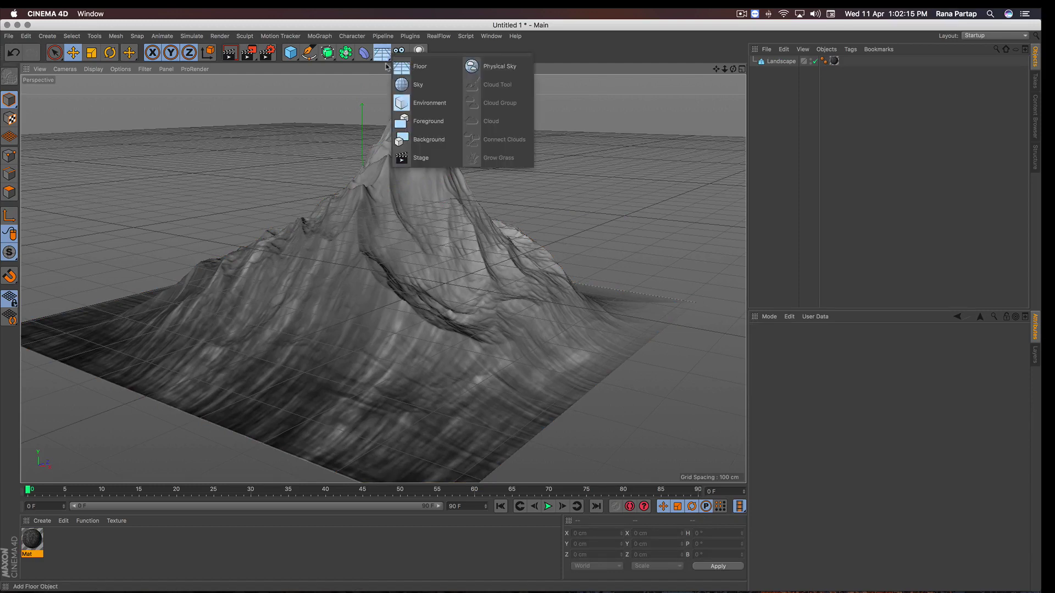
click(515, 70)
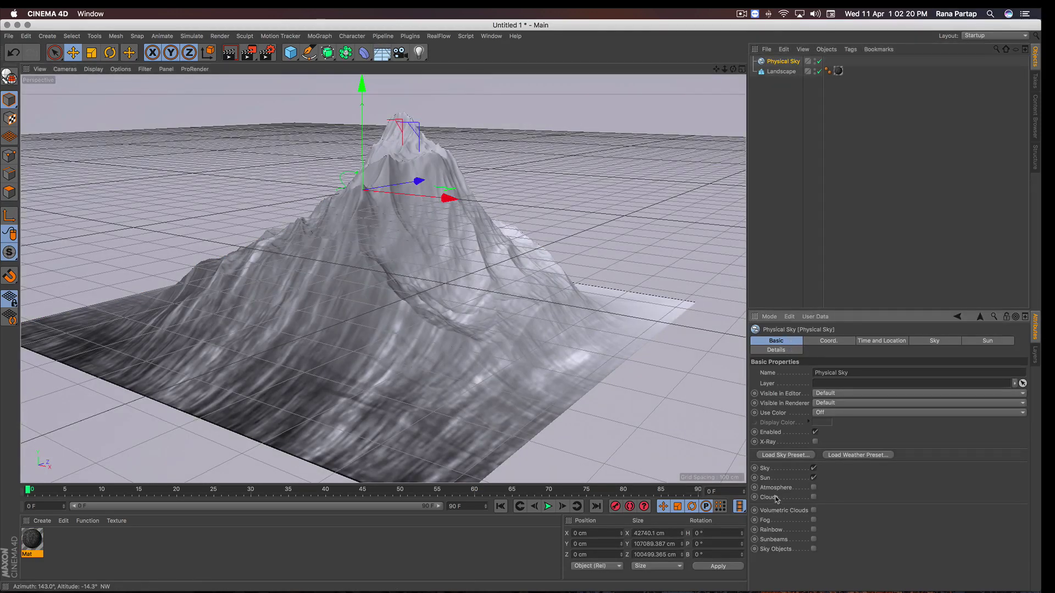
click(814, 498)
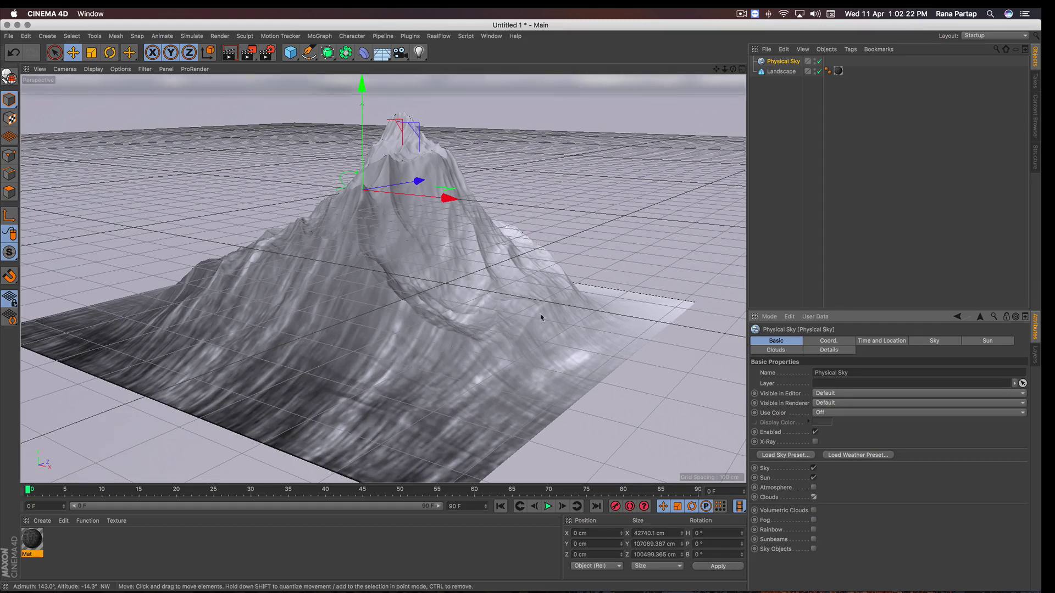
alt+drag(418, 244, 422, 260)
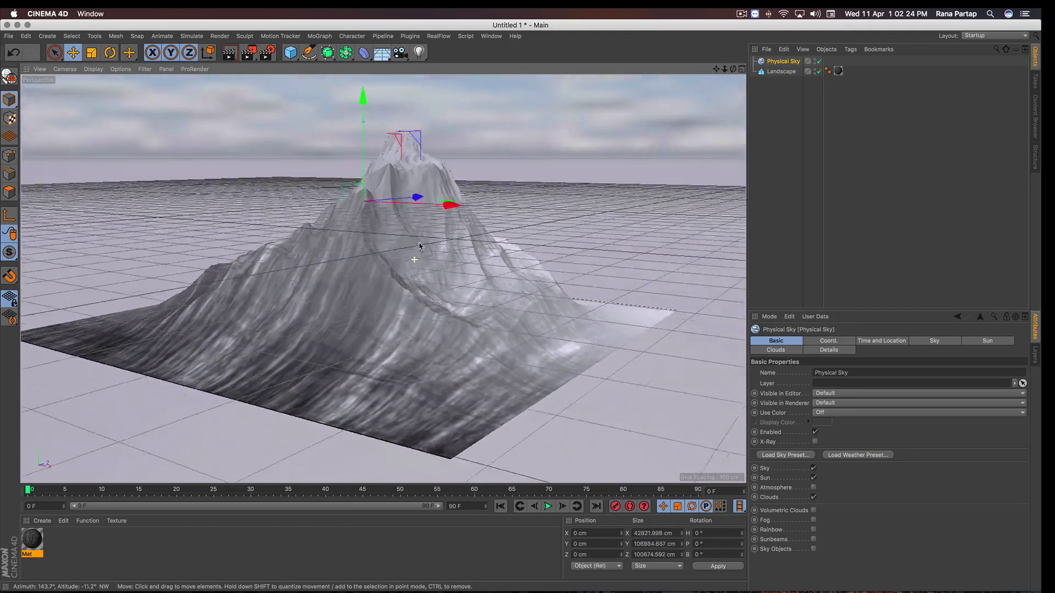
scroll(420, 263, up, 3)
scroll(419, 266, up, 2)
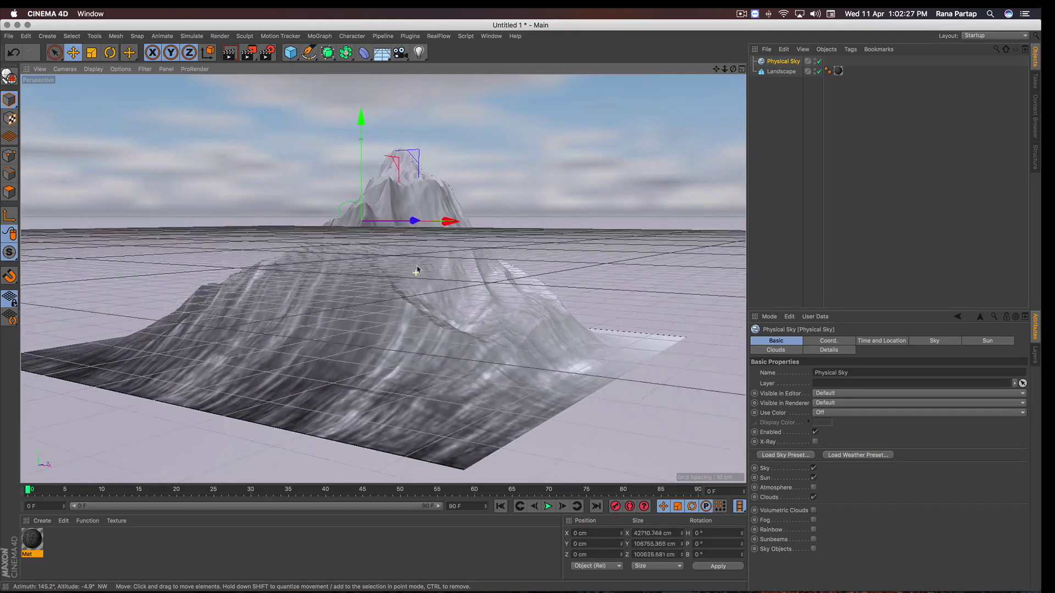
click(230, 55)
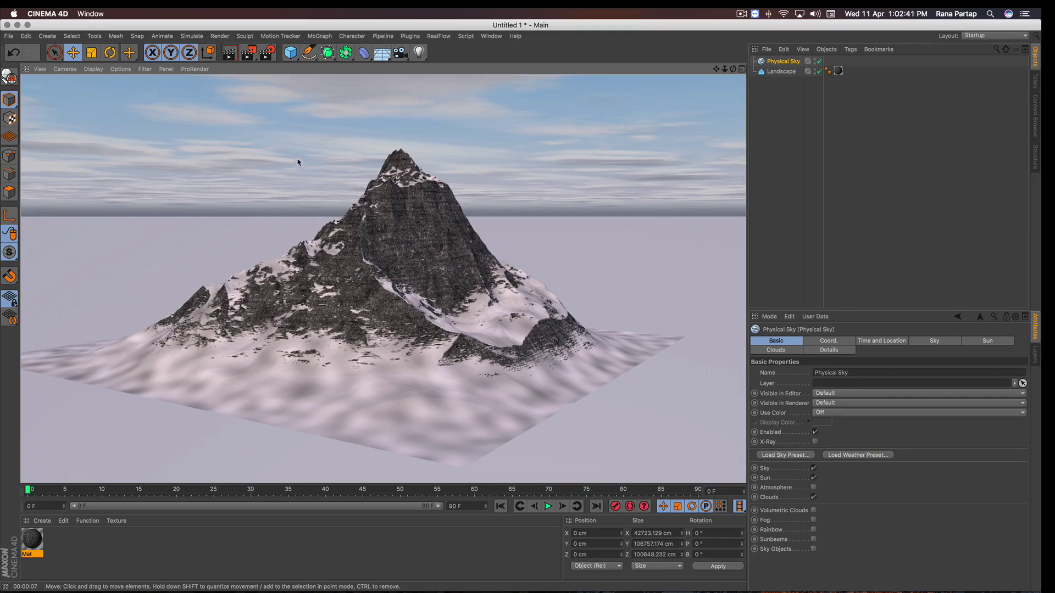
Add a Light set to Parallel Spot with Shadow Maps (Soft) and Visible light
click(418, 53)
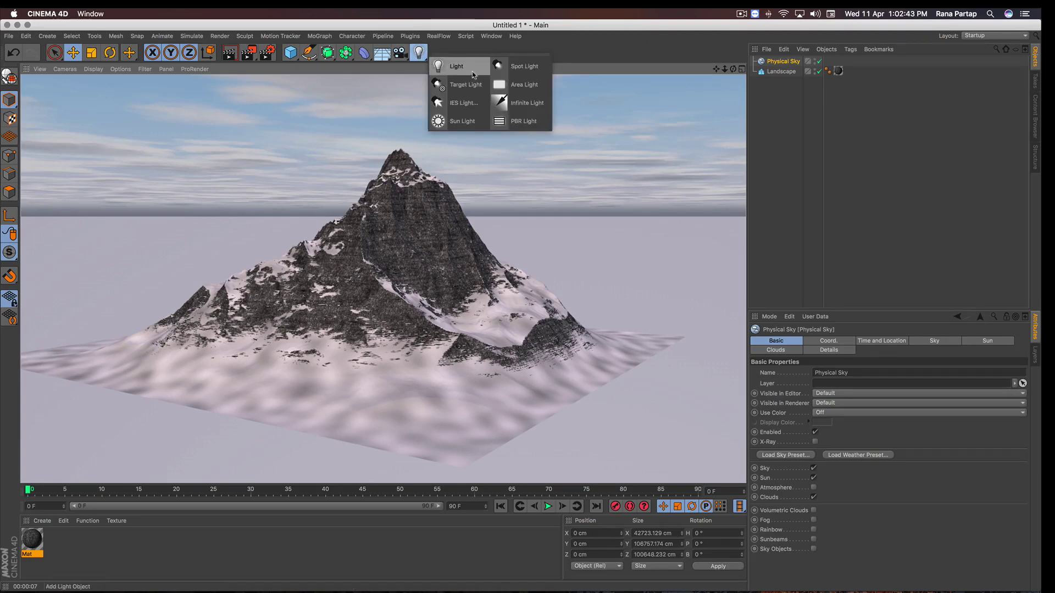
click(472, 73)
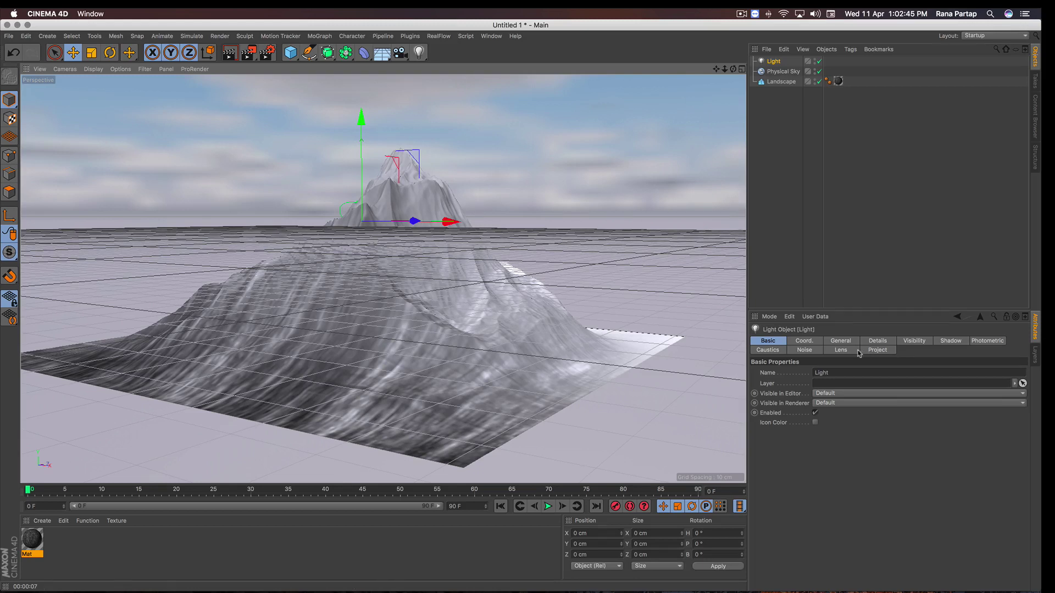
click(849, 343)
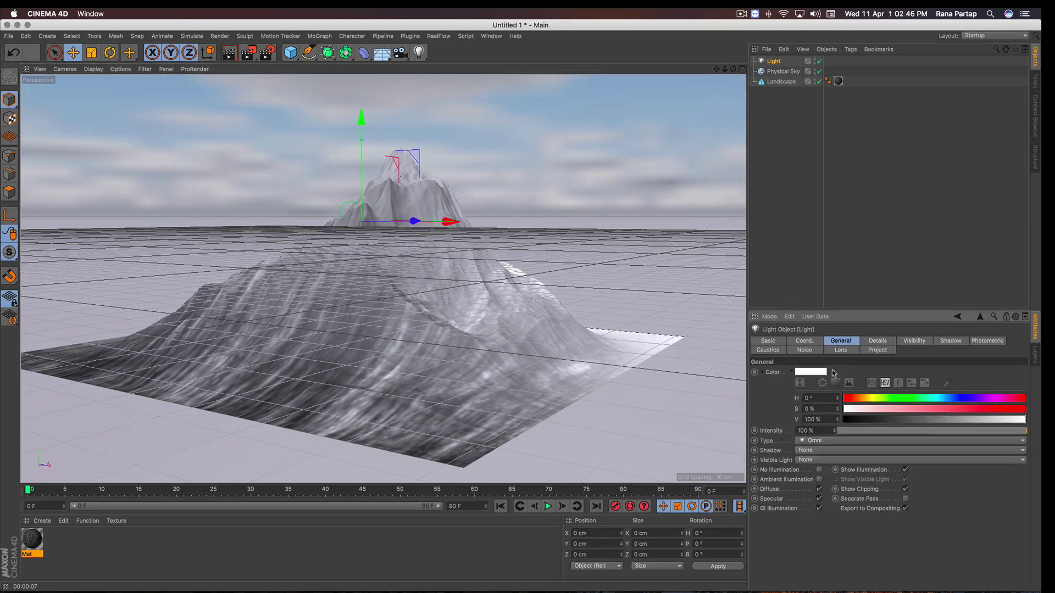
click(827, 441)
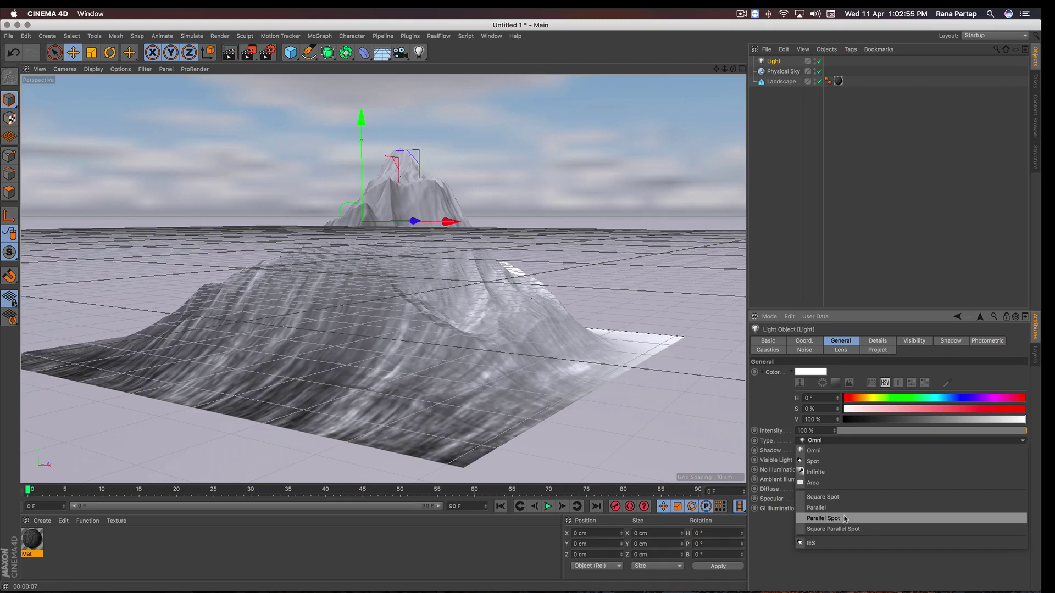
click(845, 519)
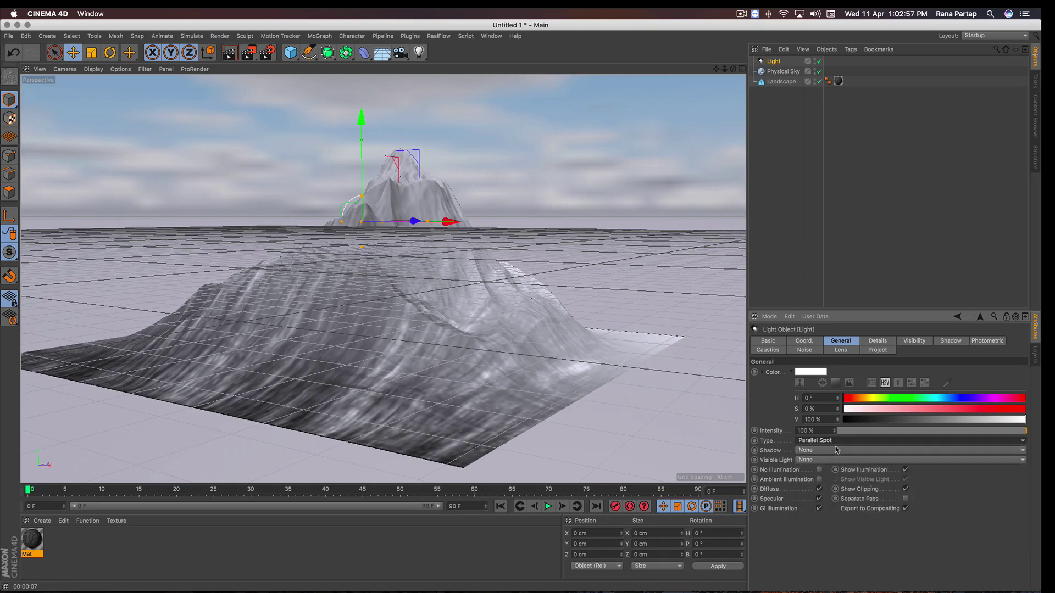
click(818, 450)
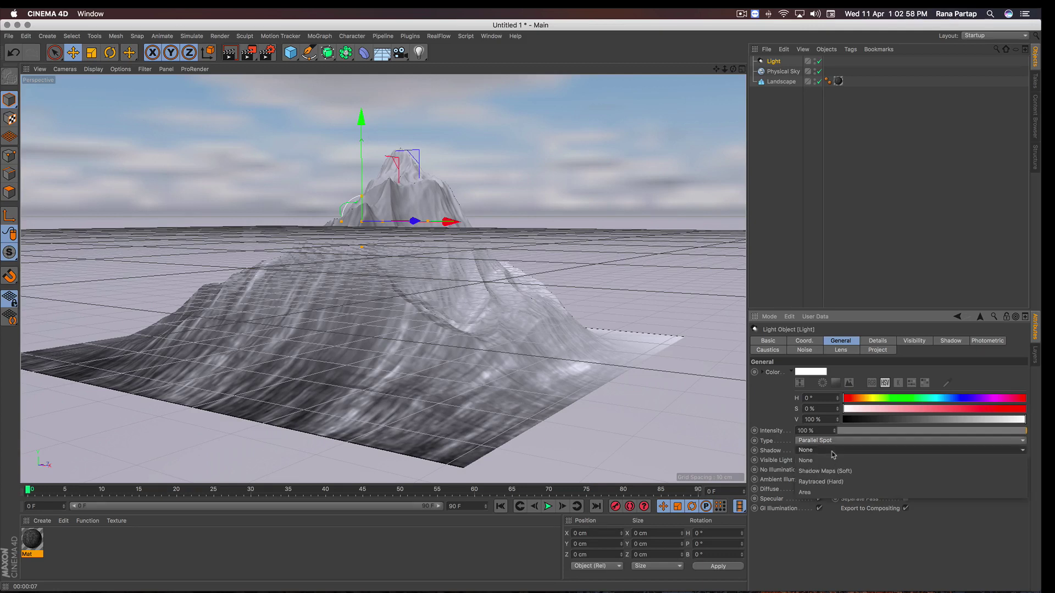
click(846, 475)
click(811, 460)
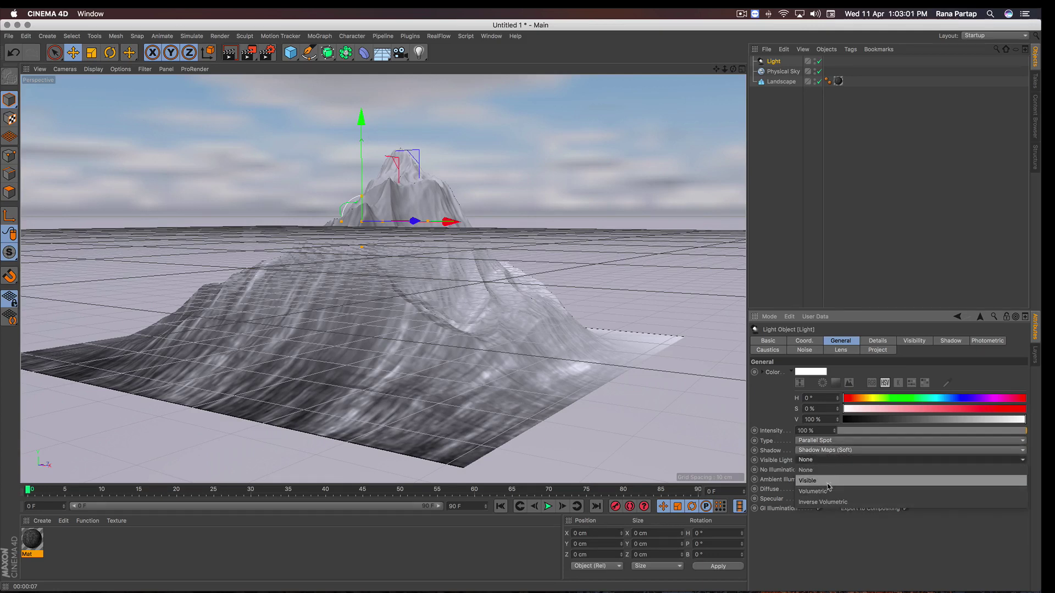
click(834, 482)
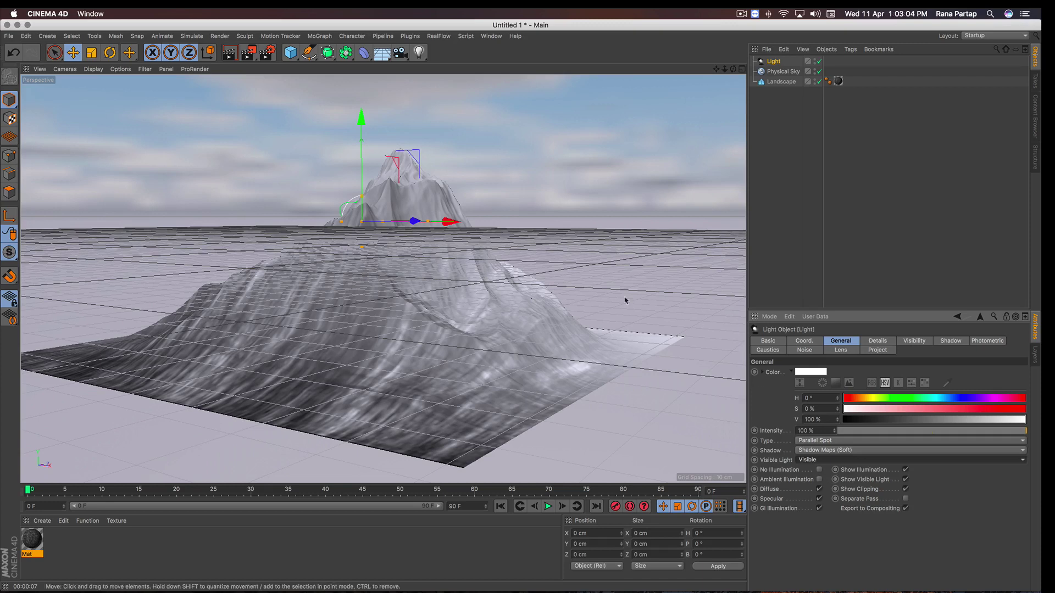
Rotate the light 90° in pitch, then orbit around the landscape
key(r)
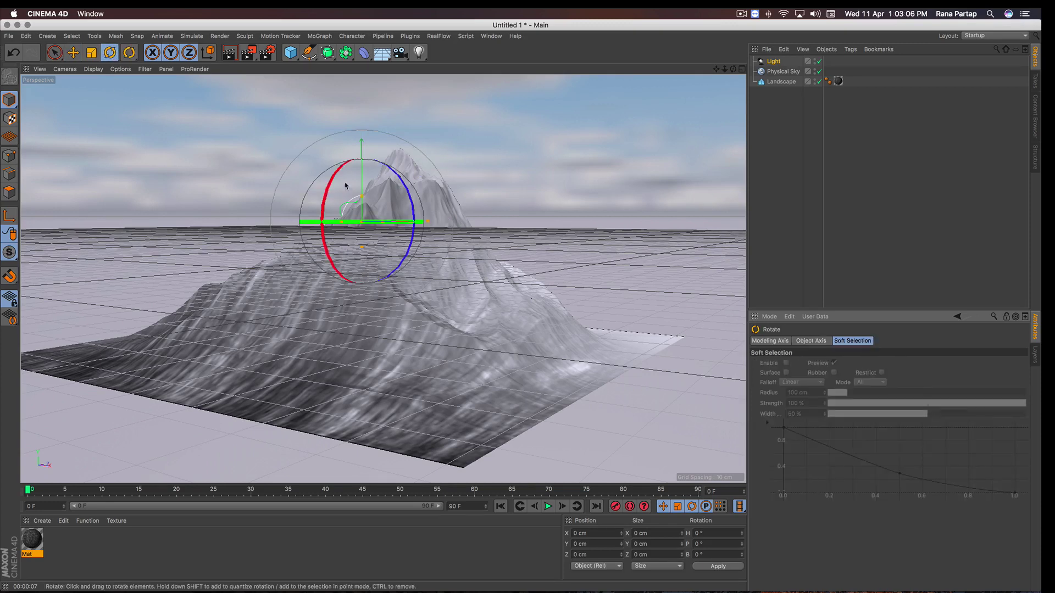
drag(334, 175, 331, 271)
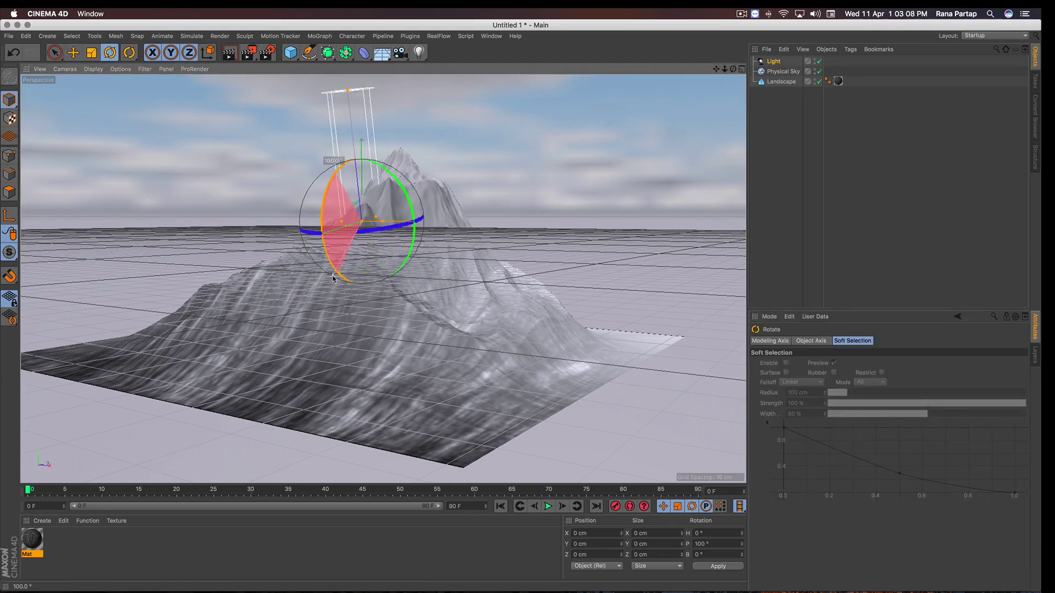
click(55, 53)
mouse_move(421, 270)
alt+mouse_down()
mouse_move(458, 307)
mouse_move(472, 289)
mouse_move(439, 289)
mouse_move(456, 278)
alt+mouse_up()
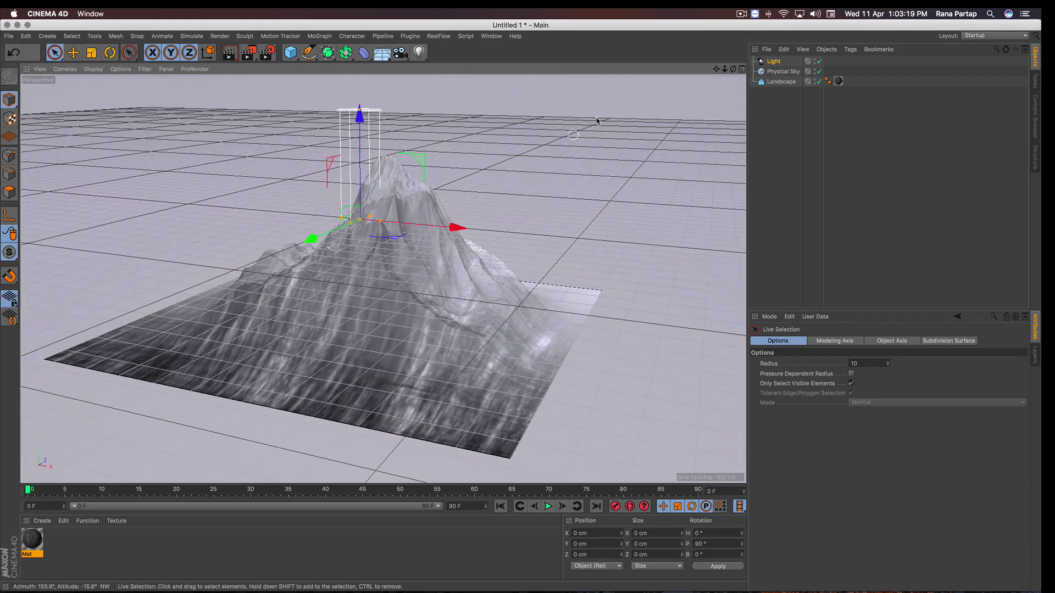
In the four-view layout, raise the Landscape along Y to 498.275 cm
click(770, 82)
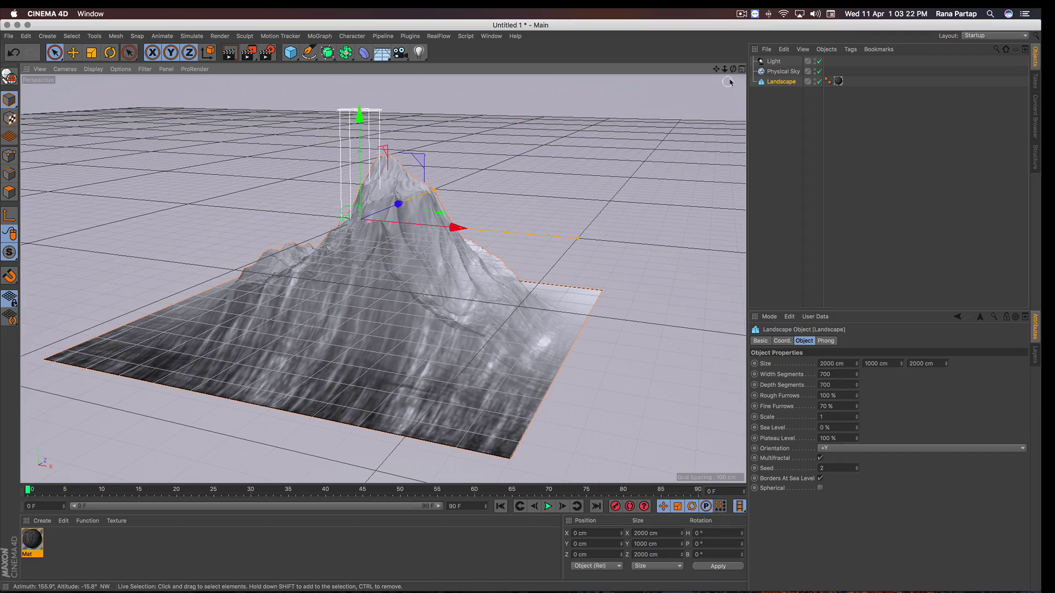
click(742, 69)
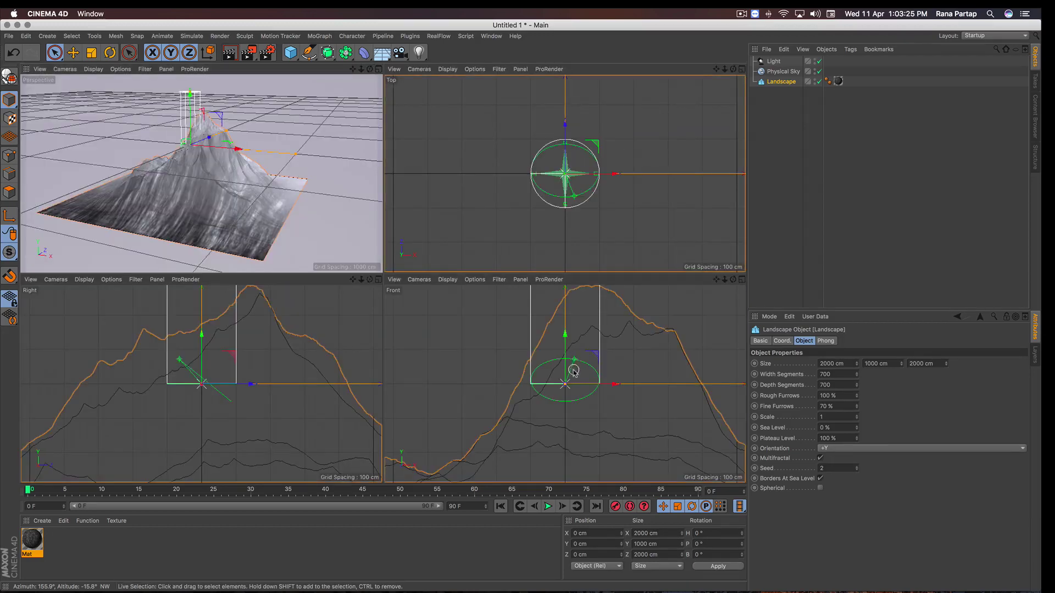
scroll(573, 372, down, 3)
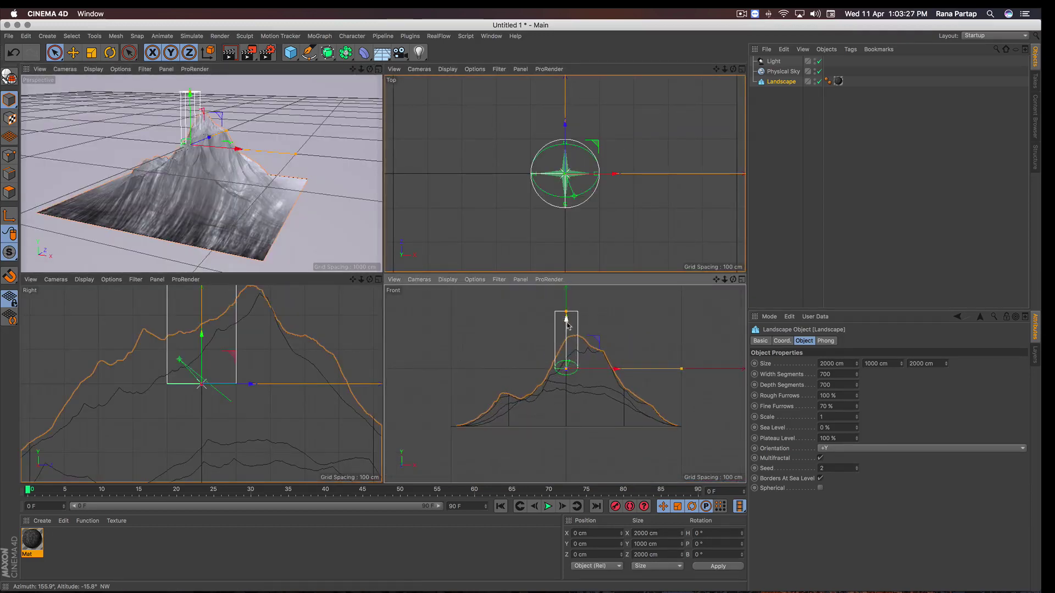
drag(568, 325, 568, 316)
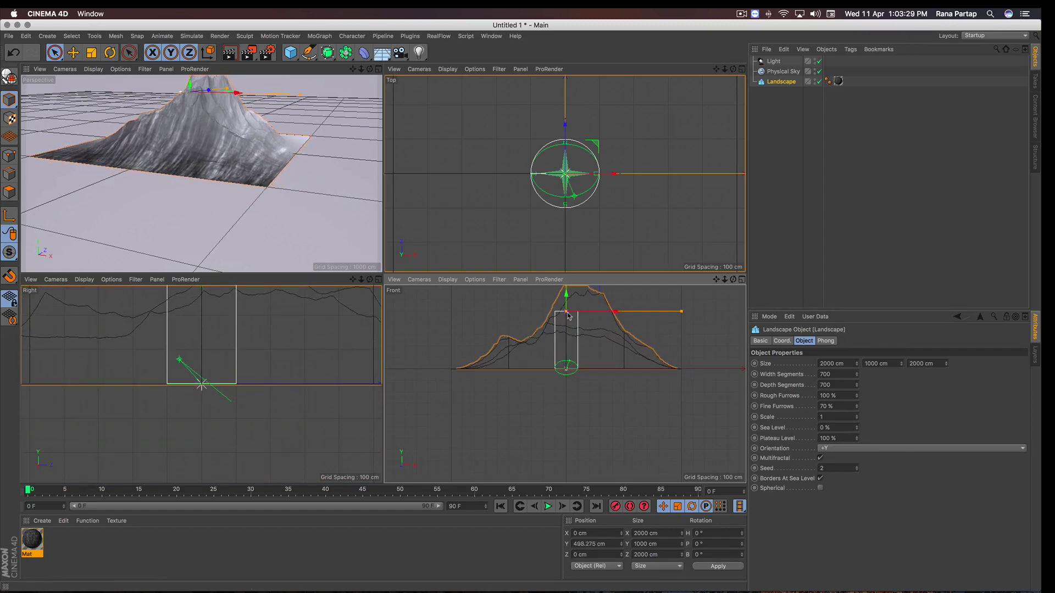
Return to single Perspective view, reframe the raised mountain, and select the Light
click(378, 69)
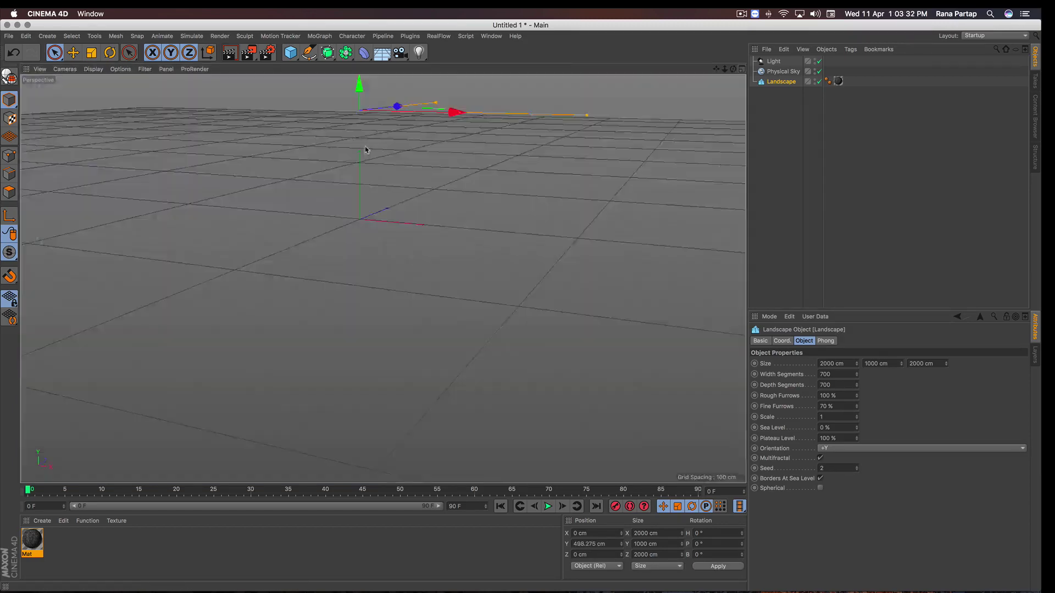
scroll(365, 149, down, 5)
mouse_move(366, 150)
alt+mouse_down()
mouse_move(432, 218)
mouse_move(509, 269)
mouse_move(461, 340)
mouse_move(424, 284)
mouse_move(447, 256)
alt+mouse_up()
scroll(432, 218, up, 2)
scroll(432, 218, up, 2)
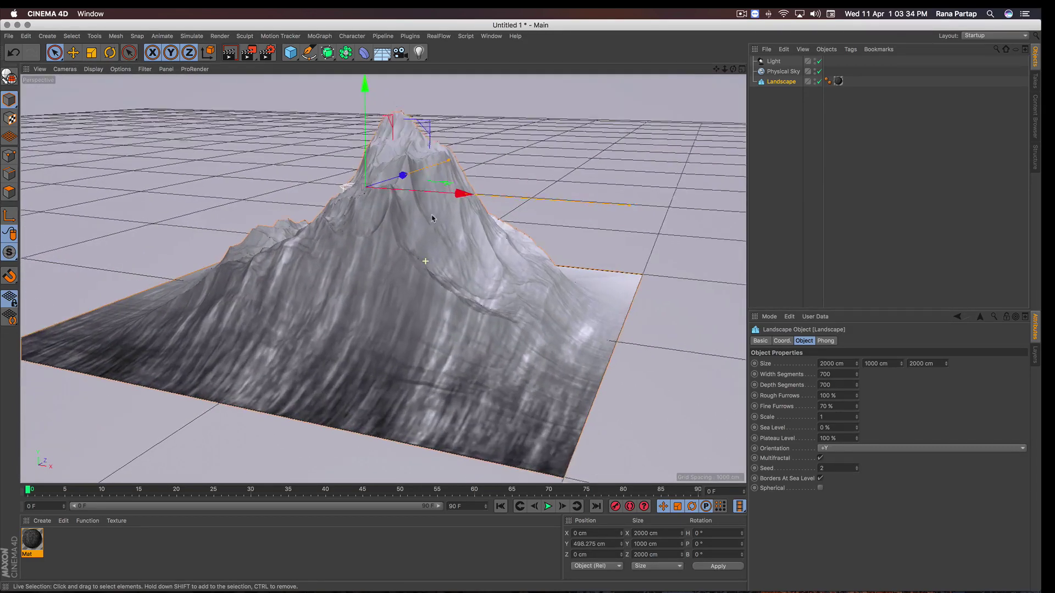
scroll(423, 284, up, 2)
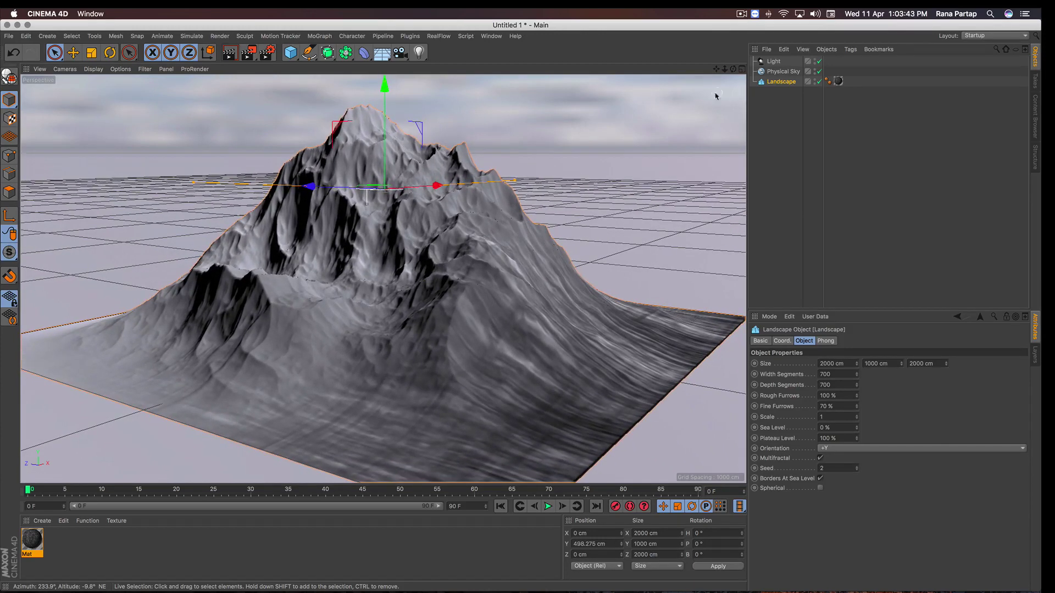
scroll(383, 219, down, 2)
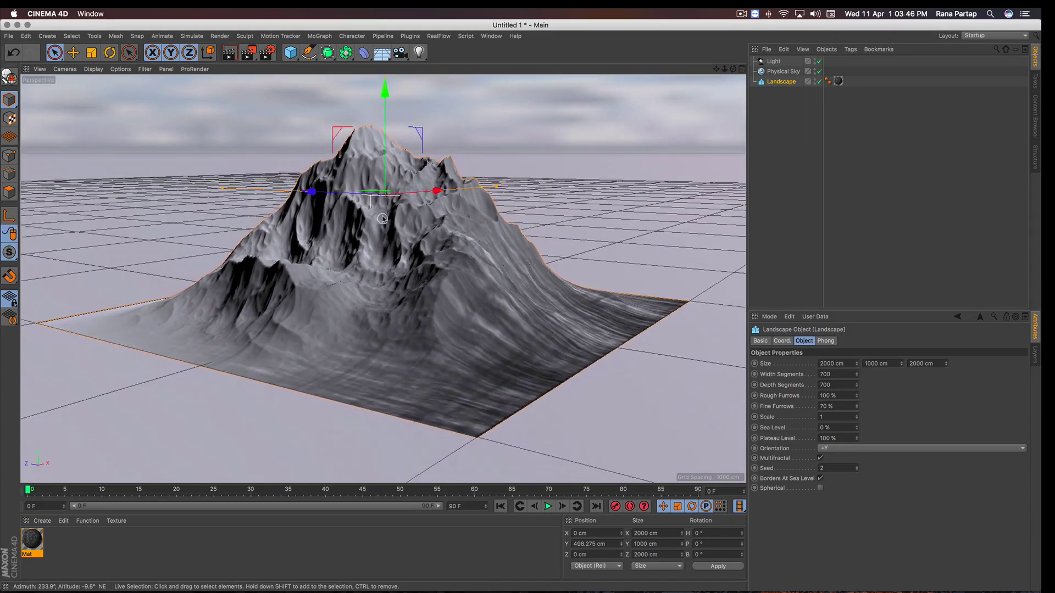
alt+drag(382, 219, 390, 181)
scroll(390, 181, up, 2)
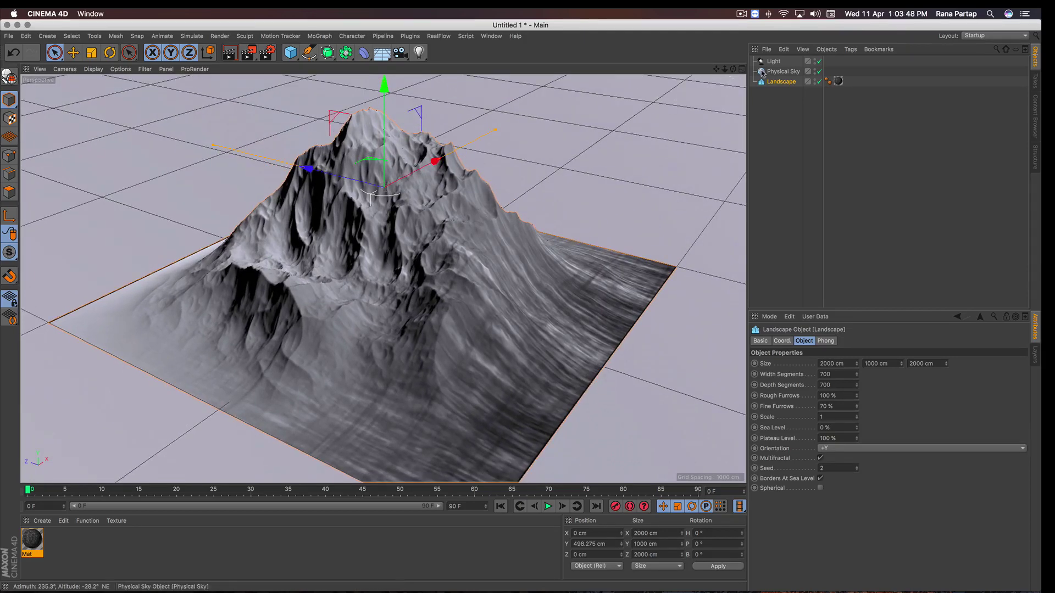
click(771, 61)
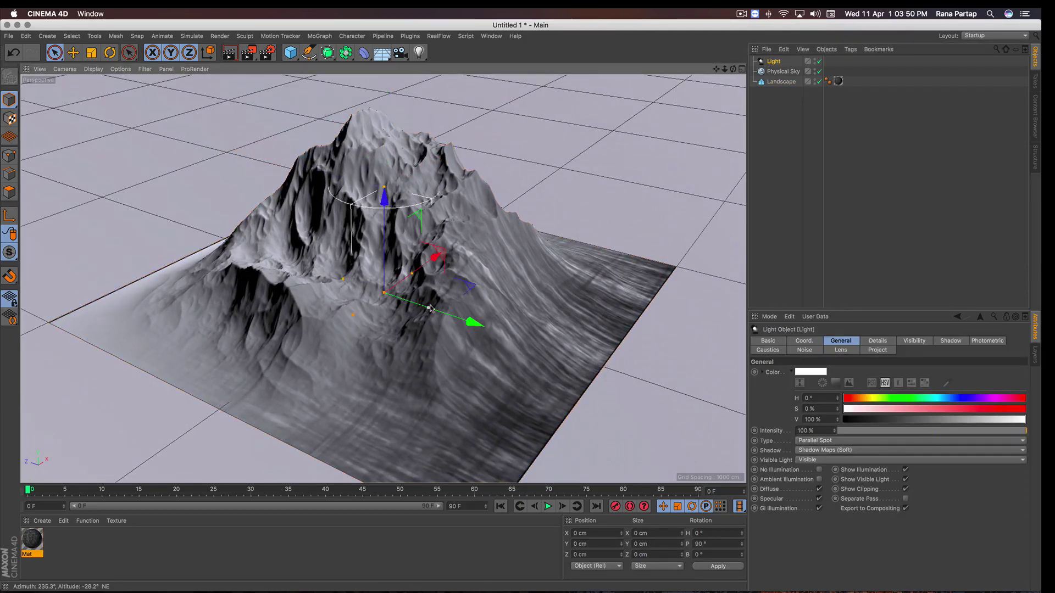
drag(430, 308, 459, 331)
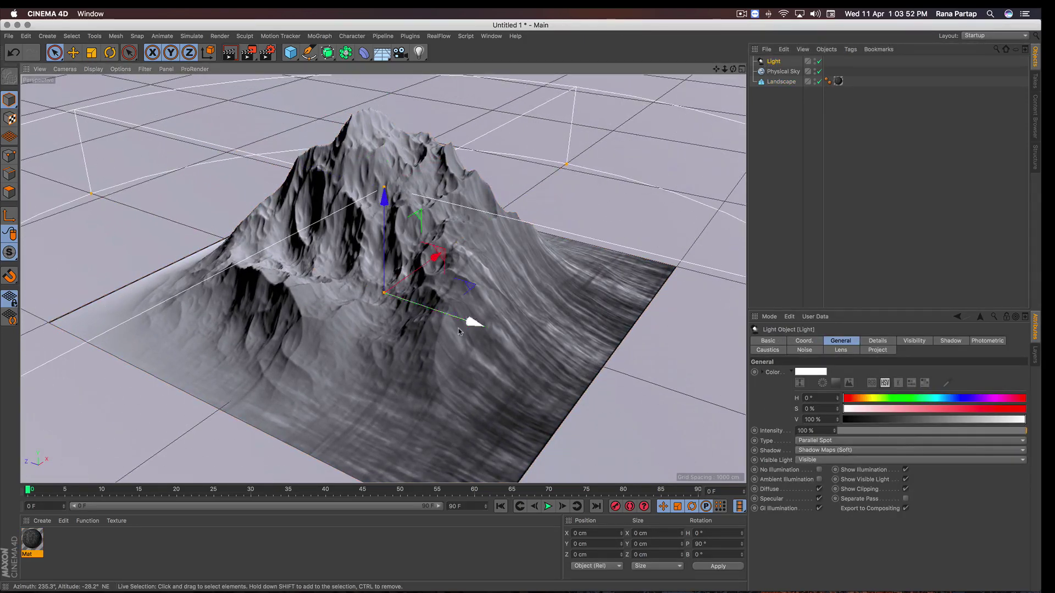
scroll(460, 331, down, 3)
scroll(495, 357, down, 3)
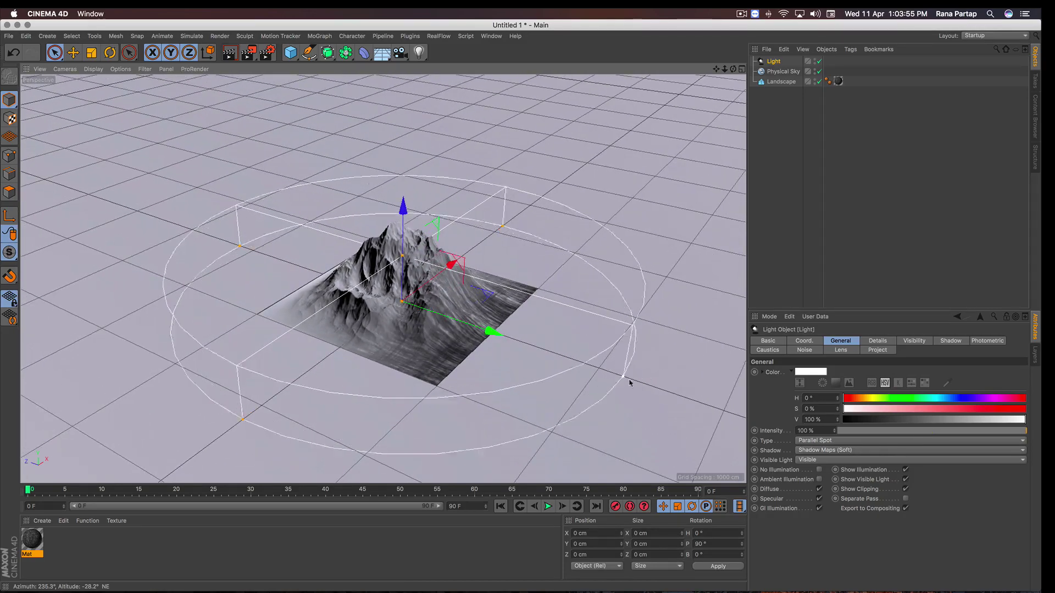
scroll(549, 362, up, 3)
scroll(407, 332, up, 2)
scroll(406, 331, up, 2)
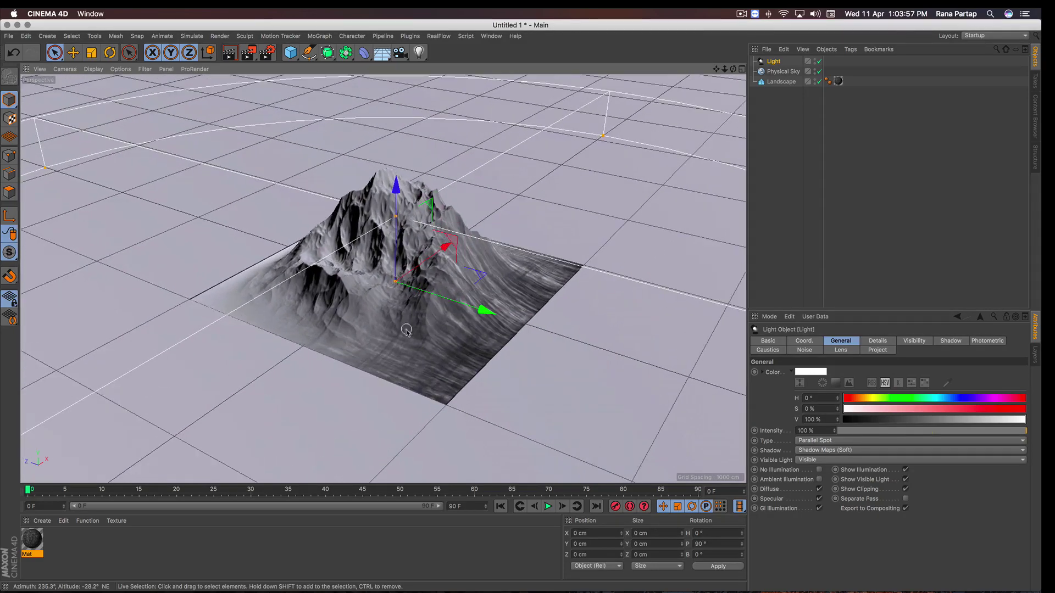
alt+drag(406, 331, 403, 278)
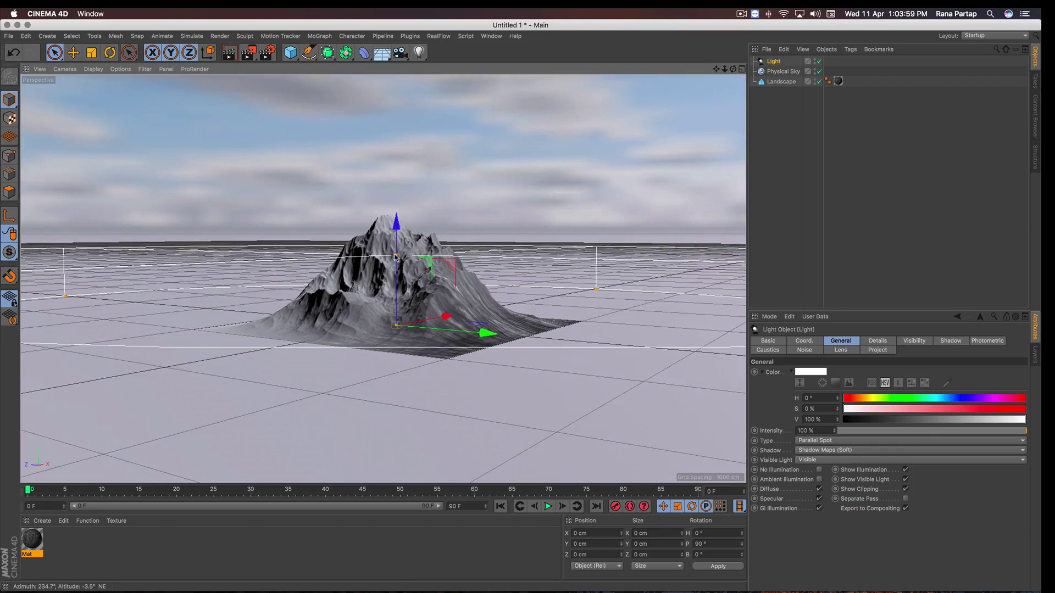
scroll(415, 235, up, 3)
scroll(415, 235, up, 2)
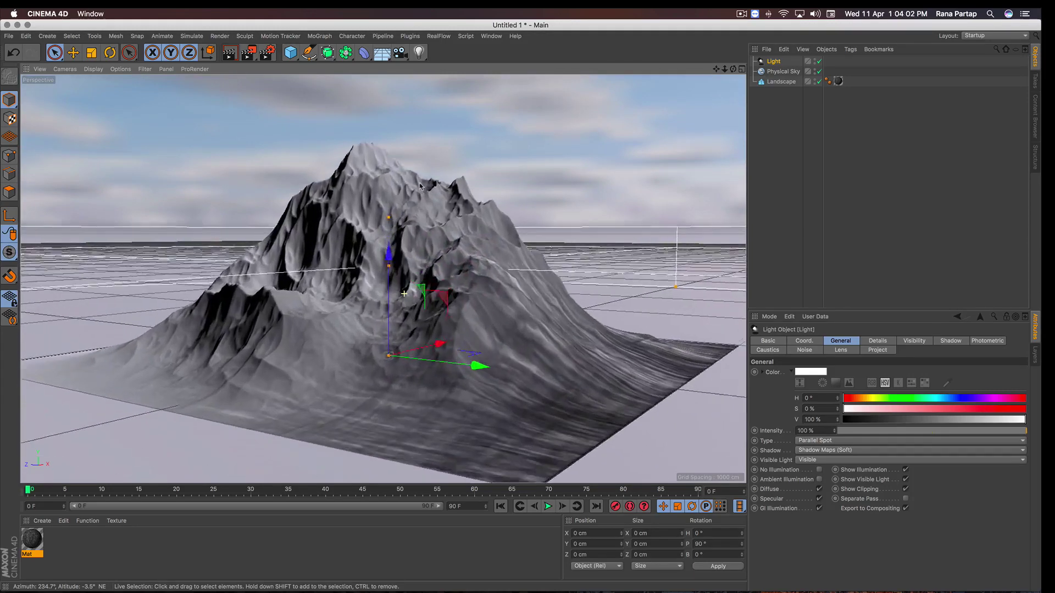
scroll(418, 220, up, 2)
scroll(423, 206, up, 1)
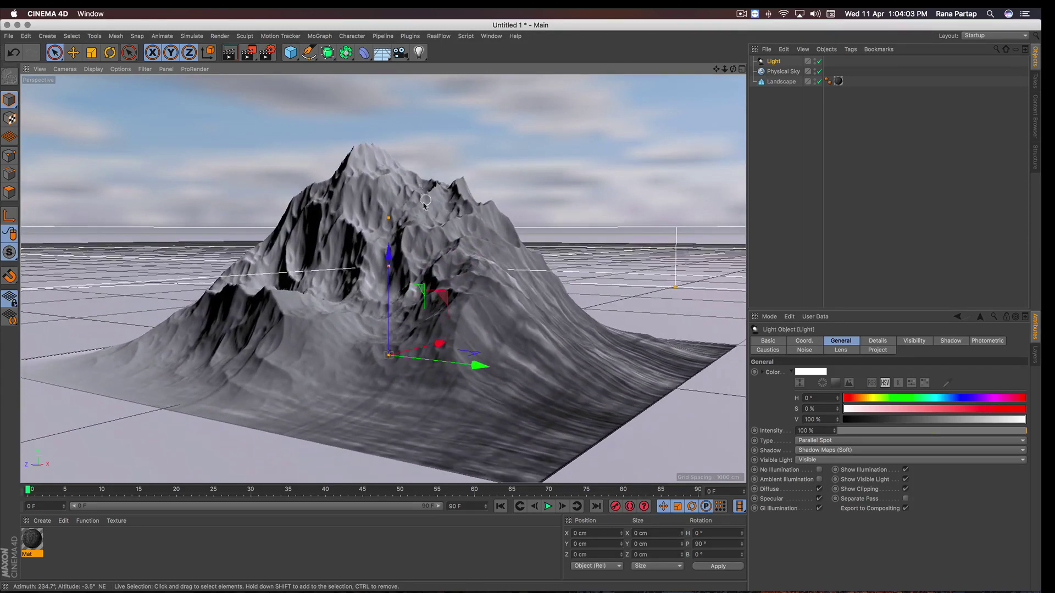
Add Ambient Occlusion to the render settings with a 140 cm maximum ray length
click(267, 52)
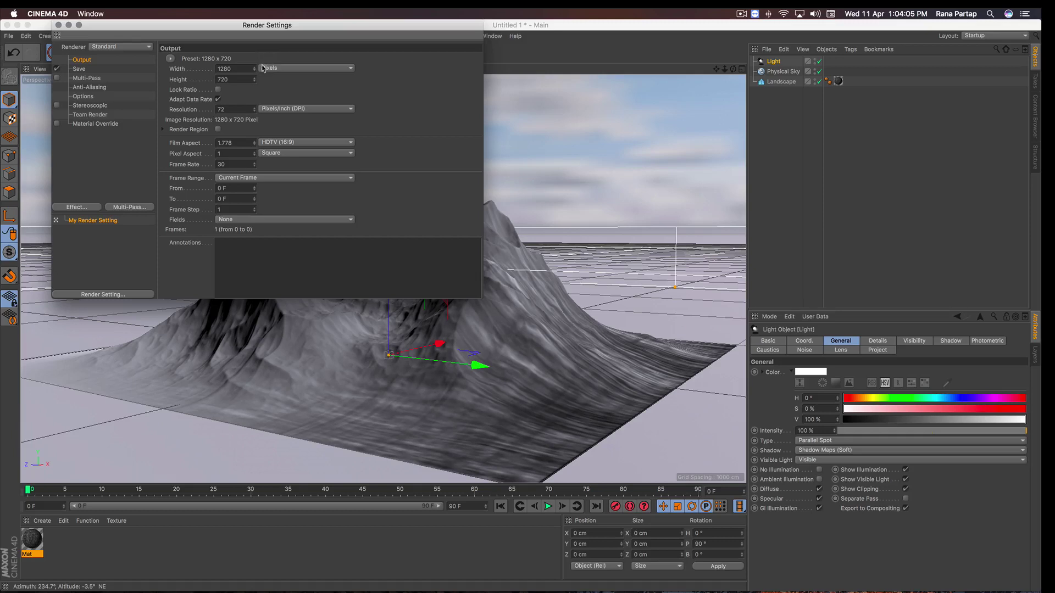
click(88, 209)
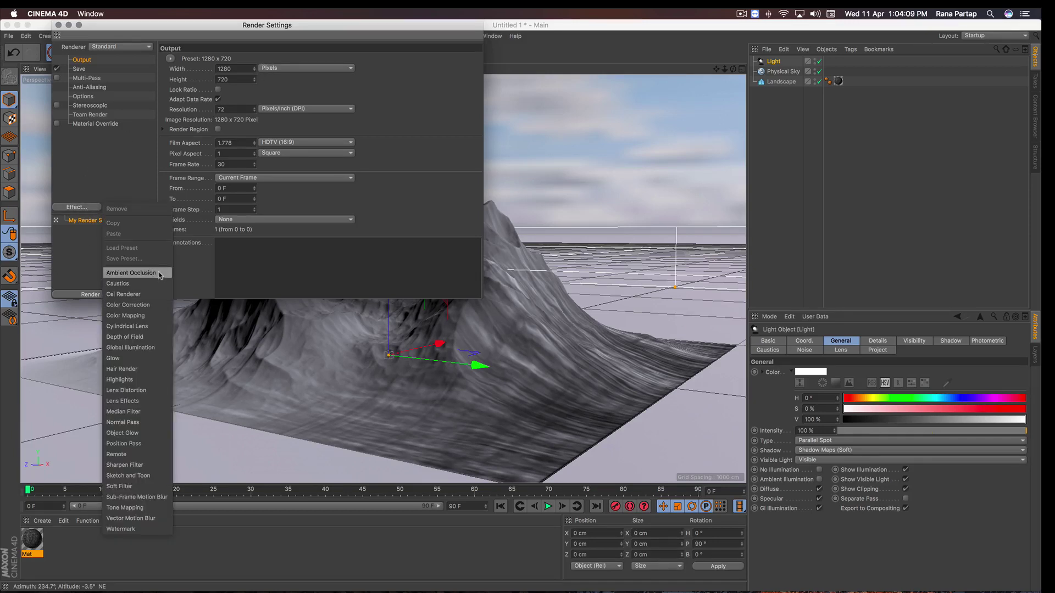
click(160, 274)
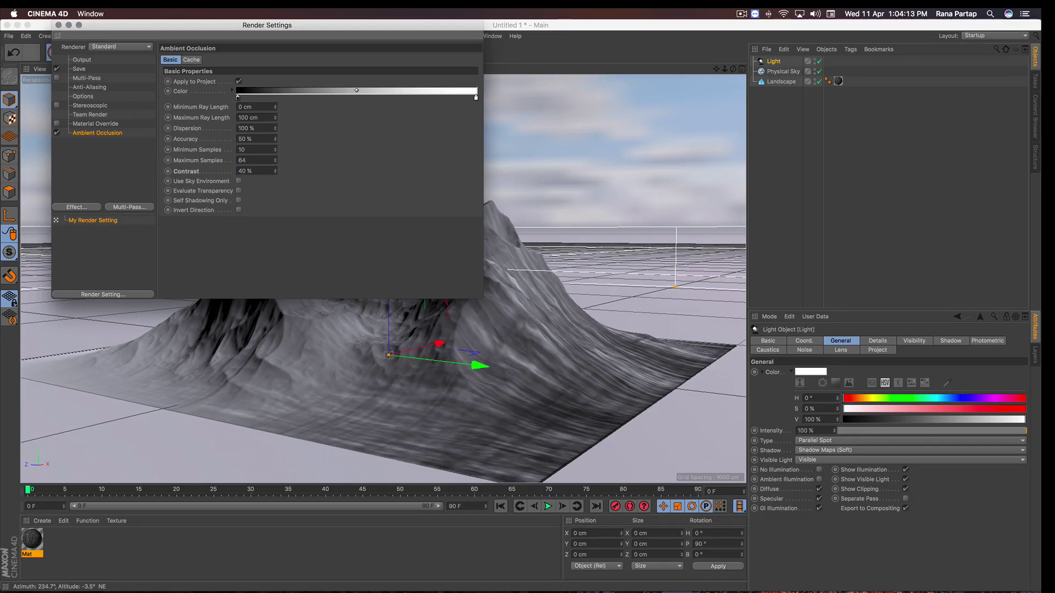
text(4)
key(Return)
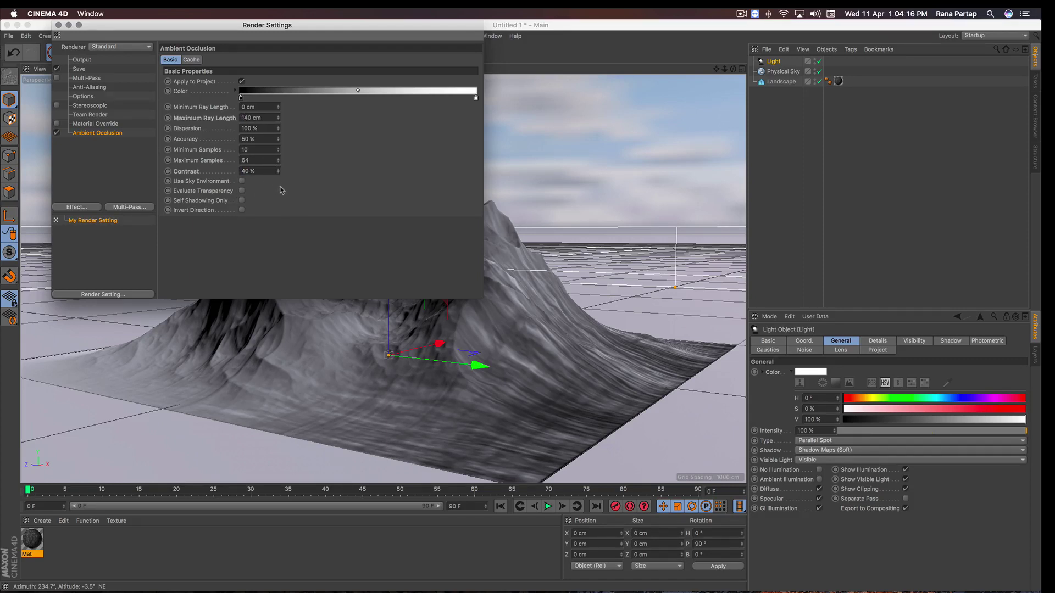
Set the output to the HDTV 1080 25 preset (1920×1080)
click(88, 61)
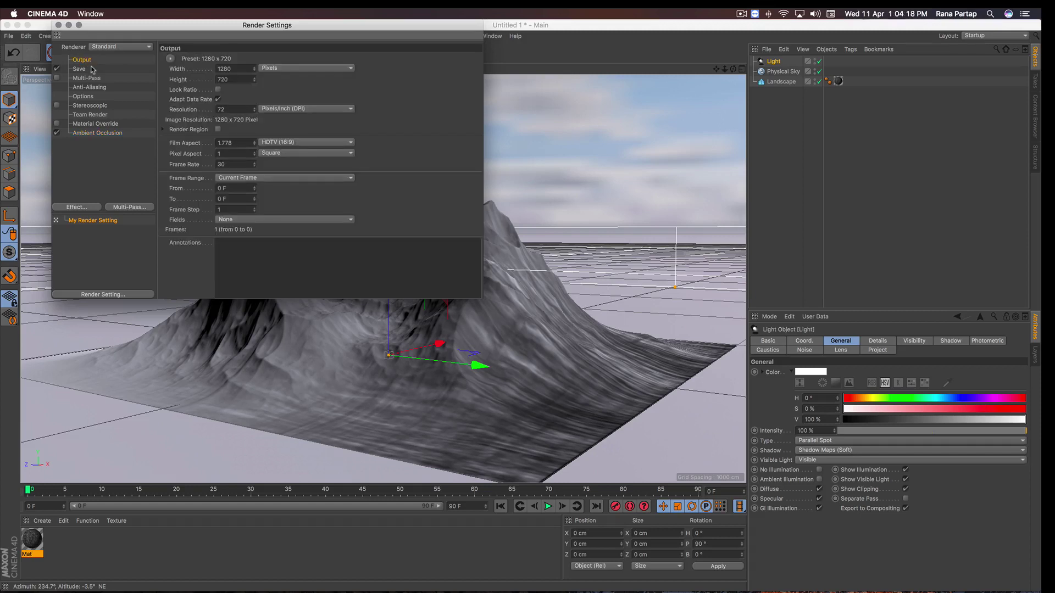
click(170, 58)
mouse_move(191, 89)
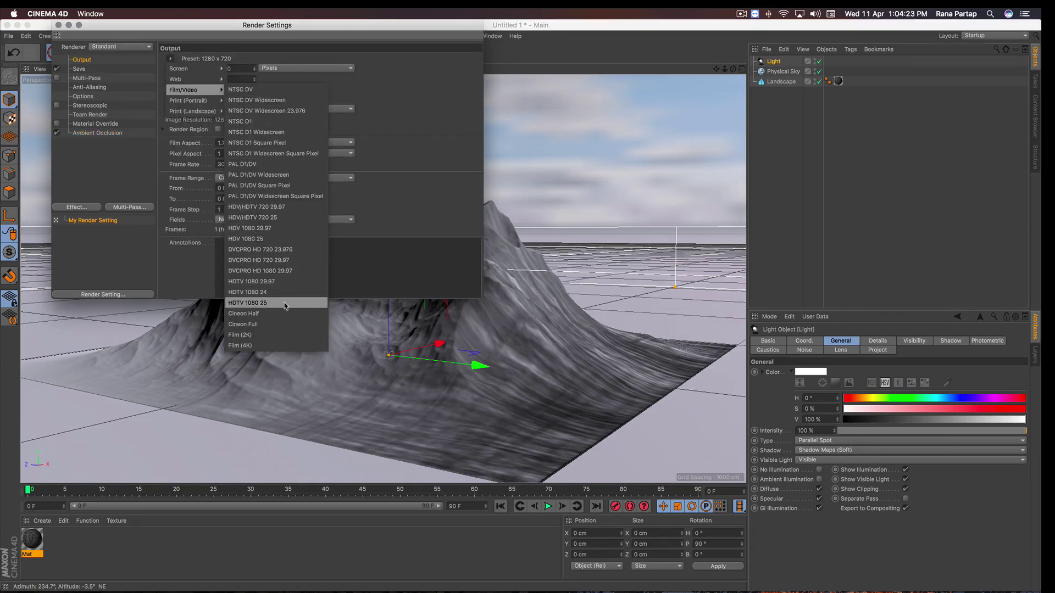
click(288, 304)
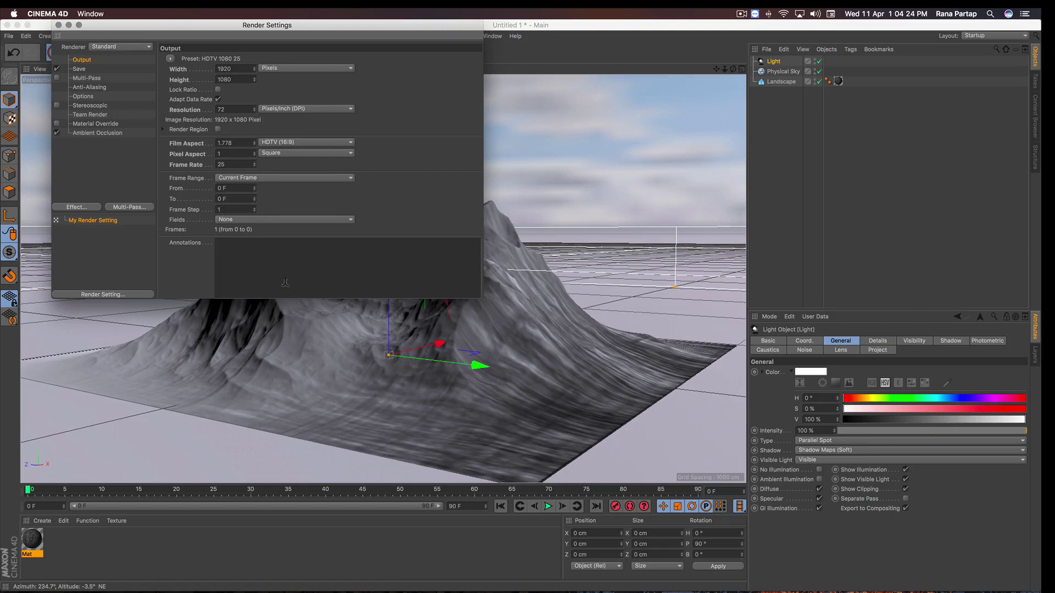
click(59, 25)
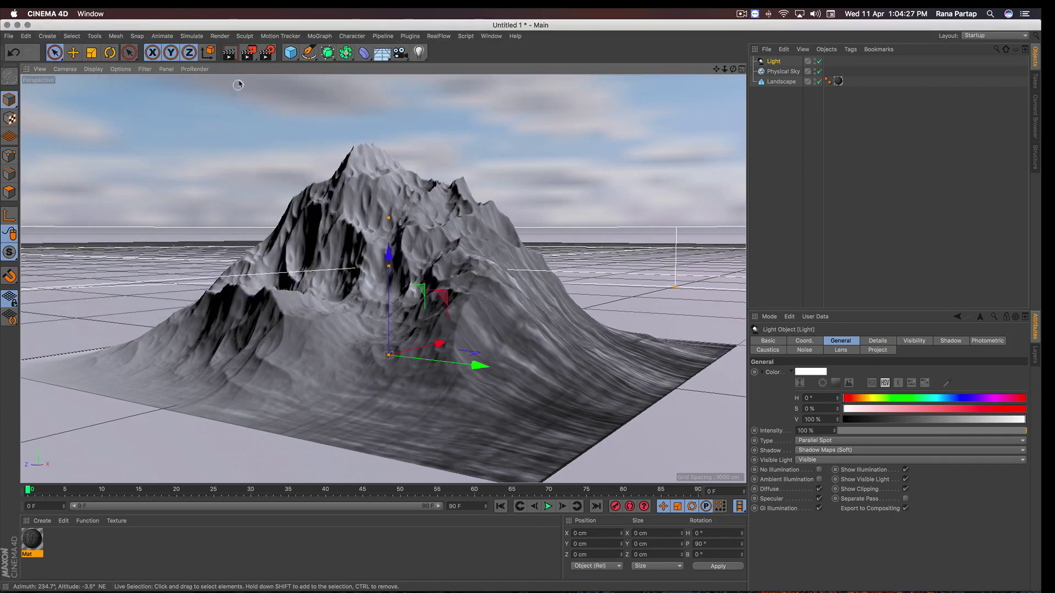
Render the view to check the snowy mountain, then reselect the Landscape
click(229, 52)
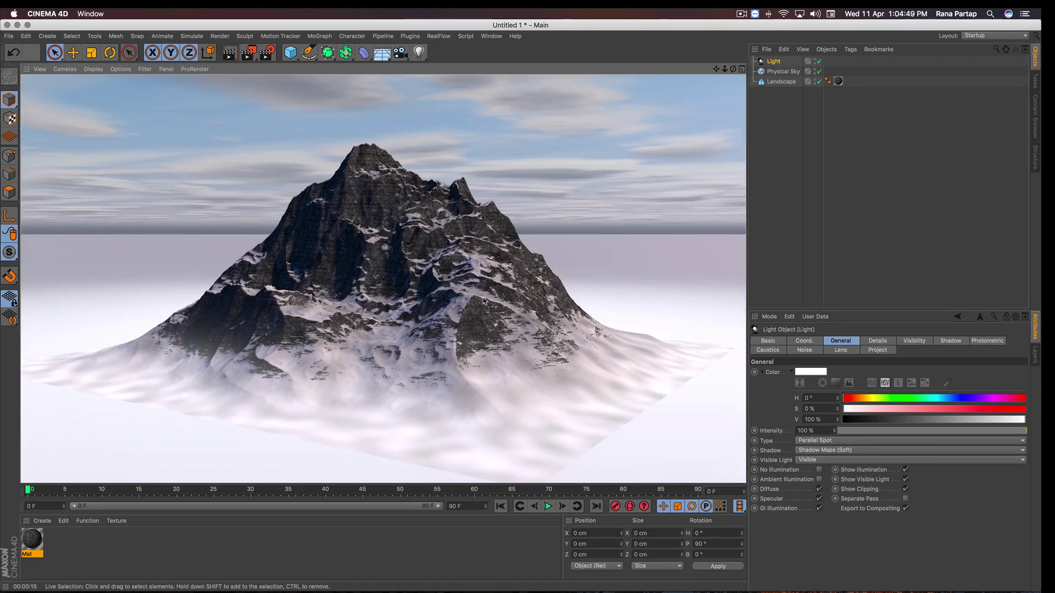
click(471, 314)
Copy and paste the Landscape to create Landscape.1
scroll(428, 313, down, 3)
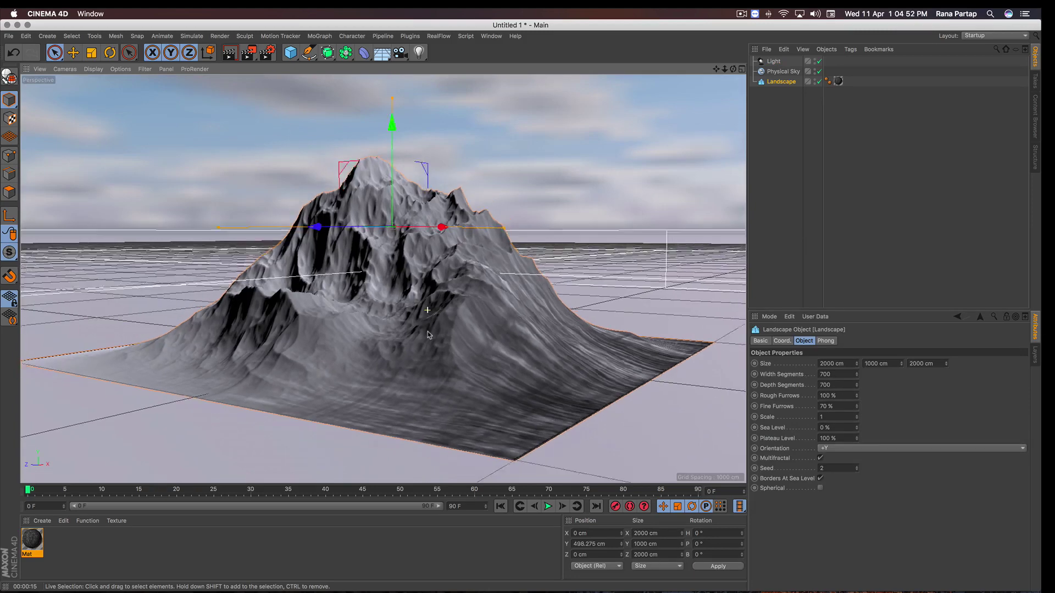
scroll(431, 329, down, 2)
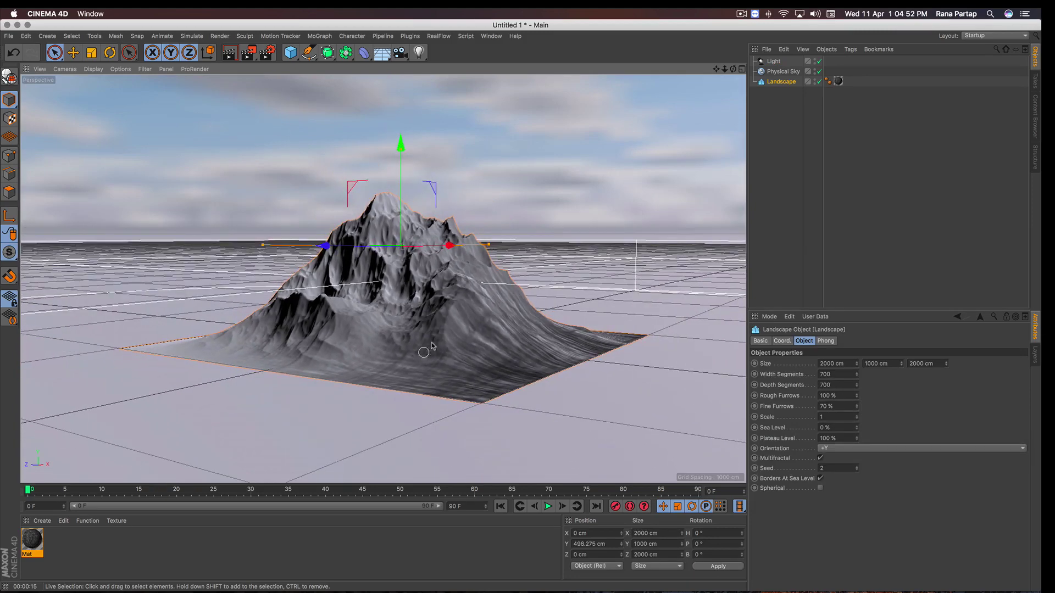
click(784, 49)
click(796, 100)
click(784, 49)
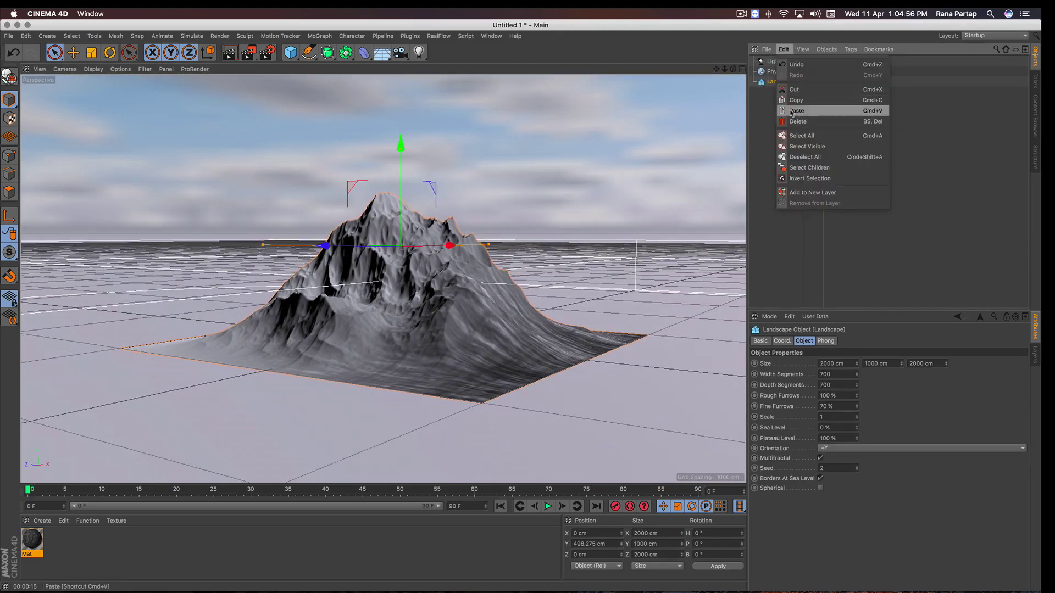
click(808, 115)
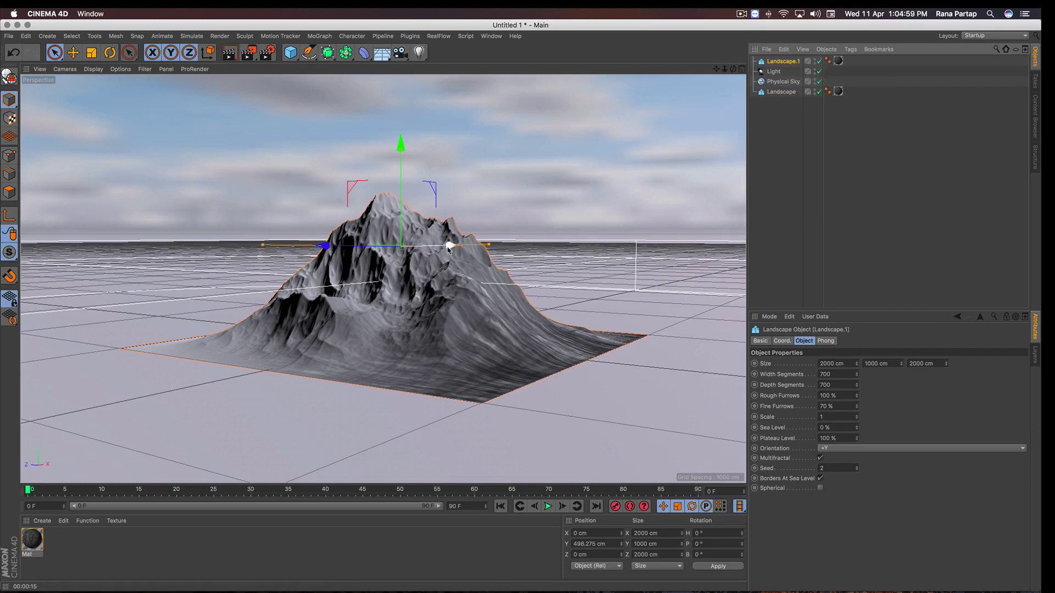
Set Landscape.1's Seed to 1 and move it right and back as a second peak
drag(448, 258, 265, 264)
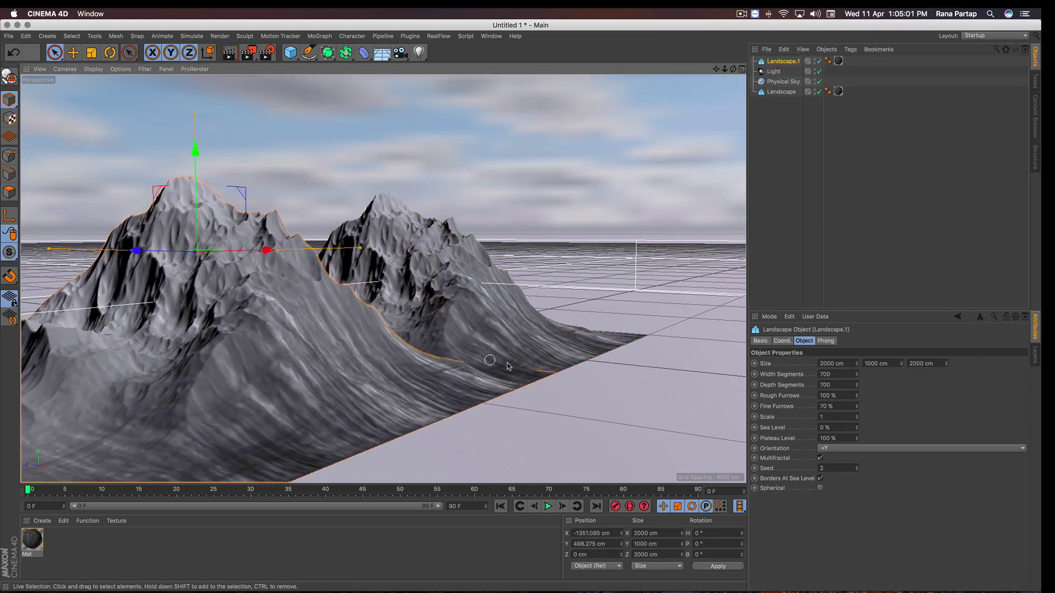
click(856, 470)
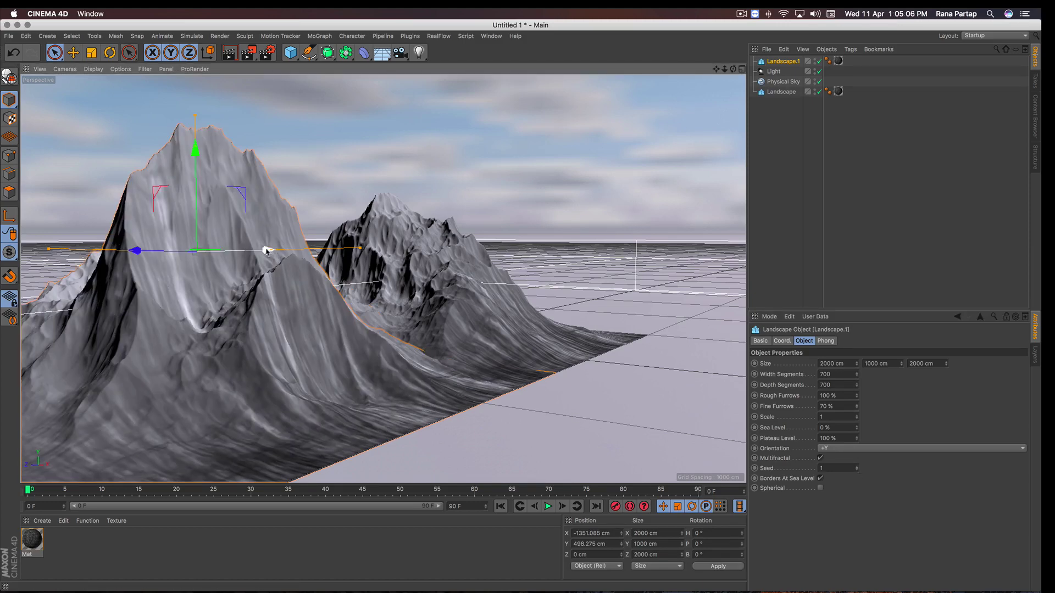
mouse_move(269, 251)
mouse_down()
mouse_move(561, 207)
mouse_move(664, 208)
mouse_up()
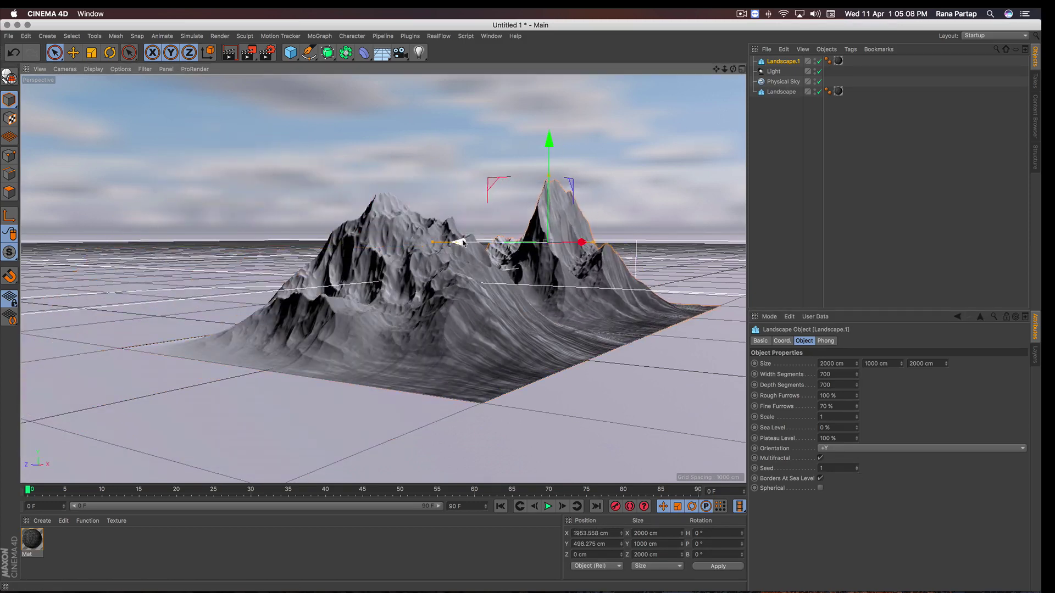
drag(463, 244, 541, 253)
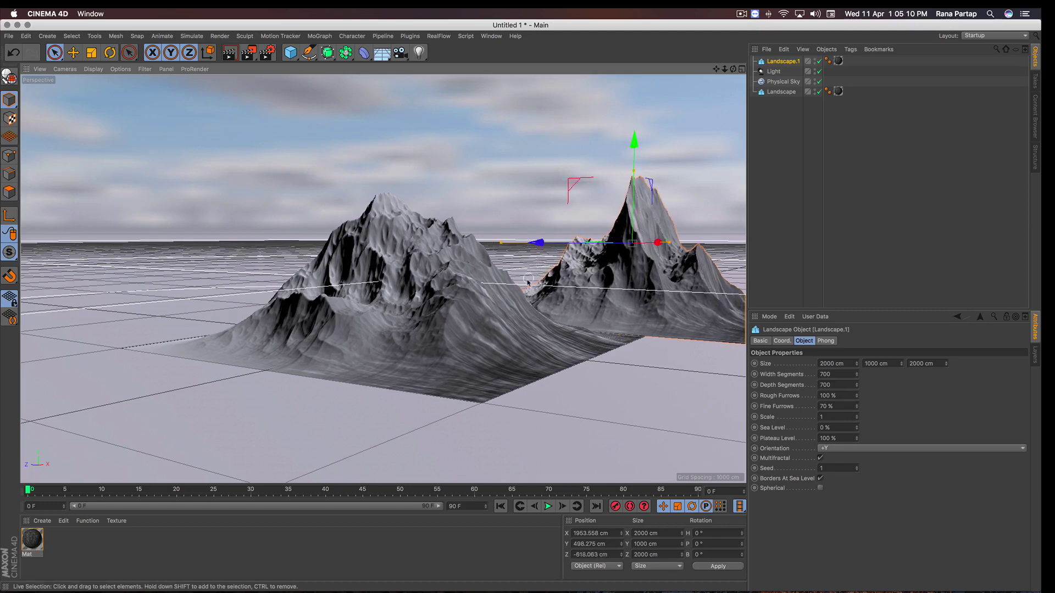
Duplicate into Landscape.2, move it to the left-back, and set its Seed to 3
key(super+c)
key(super+v)
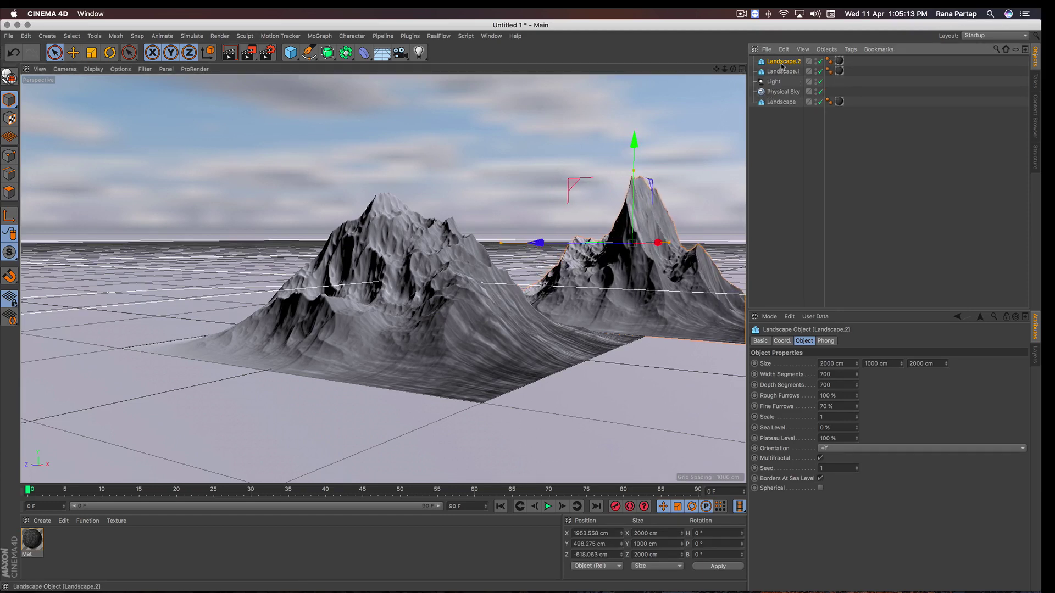
drag(538, 242, 170, 242)
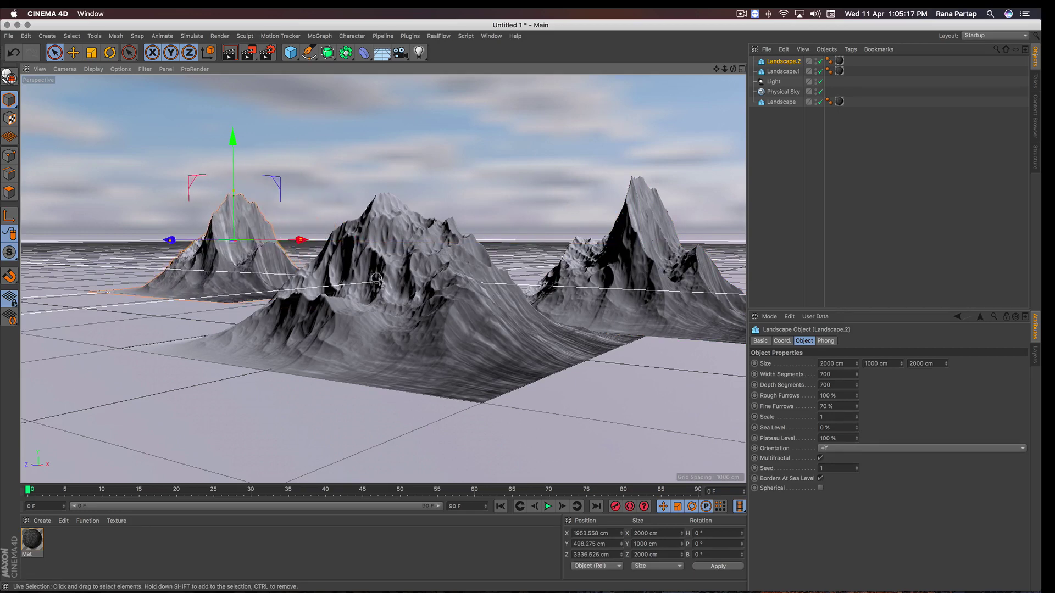
scroll(395, 282, up, 3)
scroll(407, 262, down, 1)
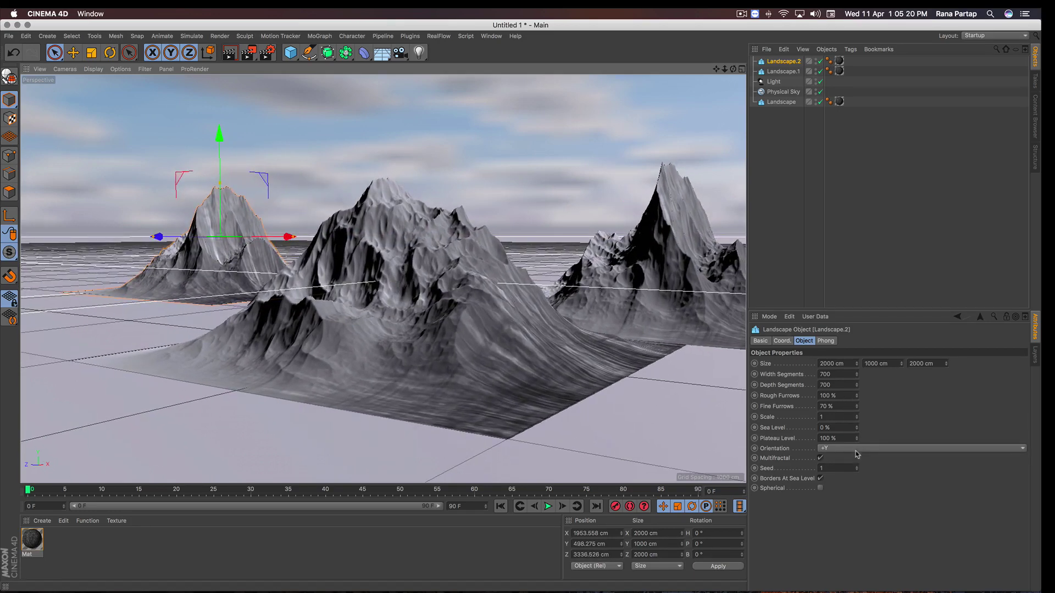
click(857, 467)
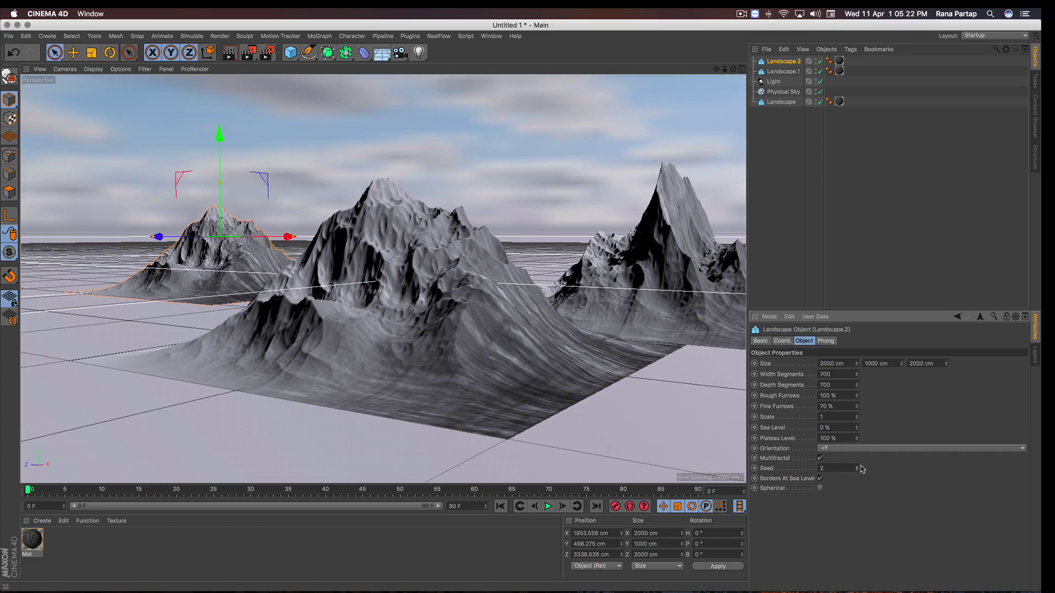
click(858, 467)
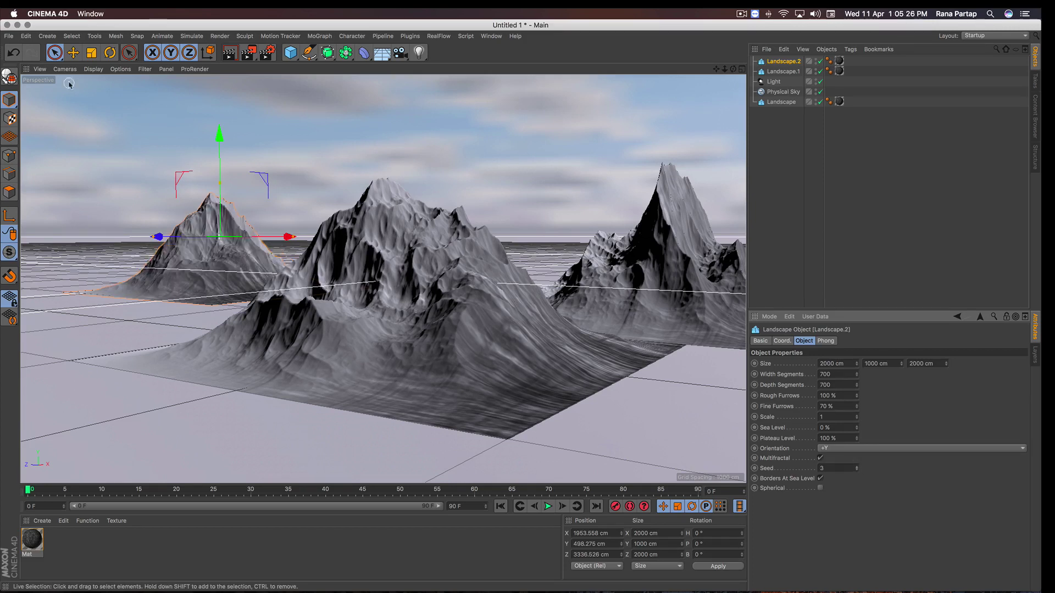
Scale Landscape.2 larger and move Landscape.1 slightly forward along Z
click(91, 52)
mouse_move(302, 182)
mouse_down()
mouse_move(319, 177)
mouse_move(397, 92)
mouse_up()
click(55, 52)
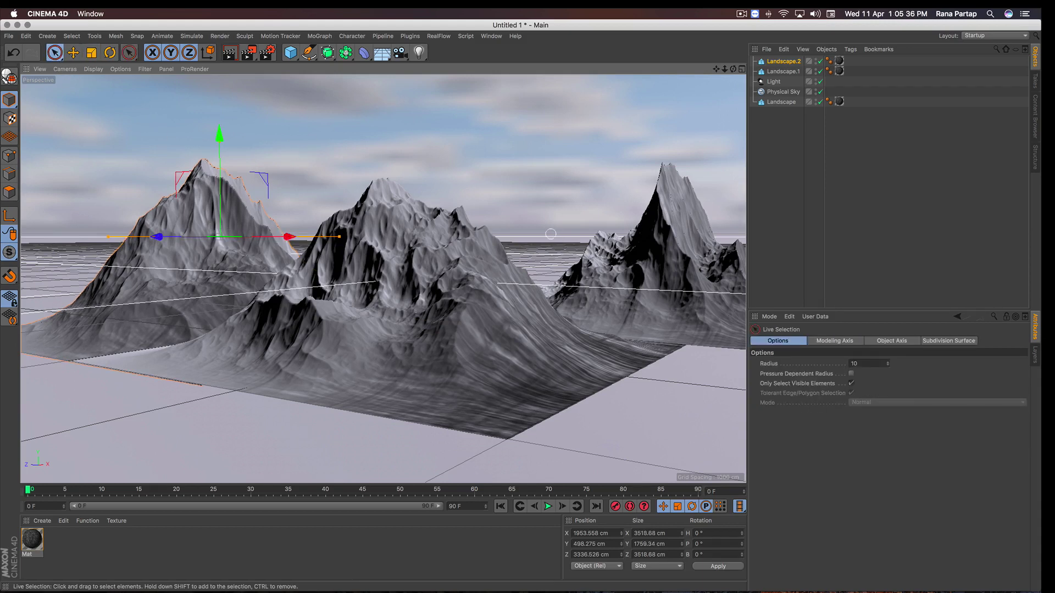
click(645, 271)
drag(642, 241, 532, 242)
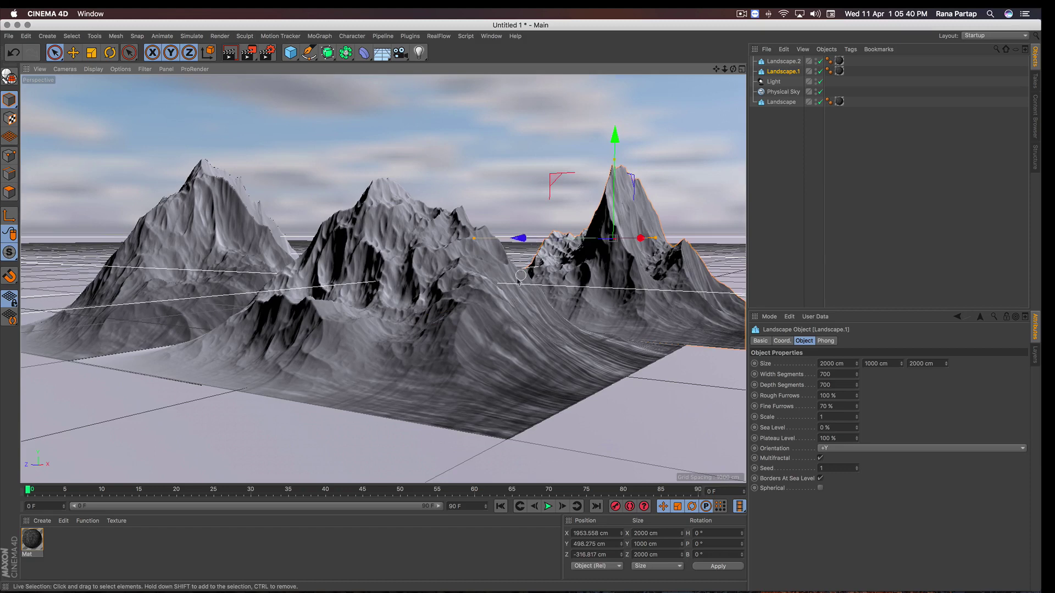
scroll(521, 247, up, 2)
scroll(521, 248, up, 2)
scroll(521, 249, up, 2)
scroll(518, 253, up, 2)
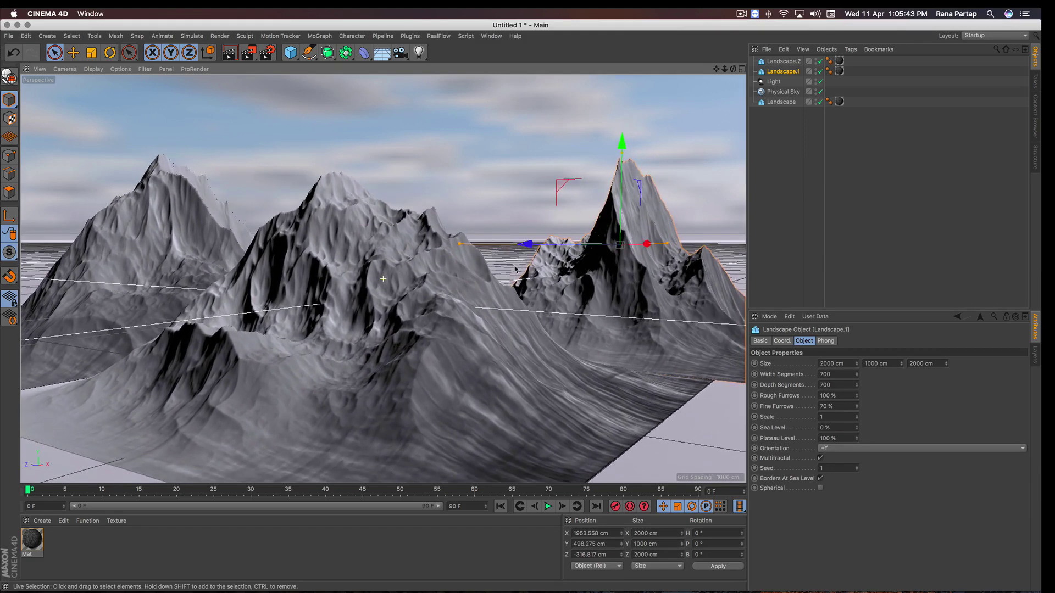
scroll(515, 260, up, 1)
Render the viewport showing all three snow-capped peaks under the clouds
click(229, 52)
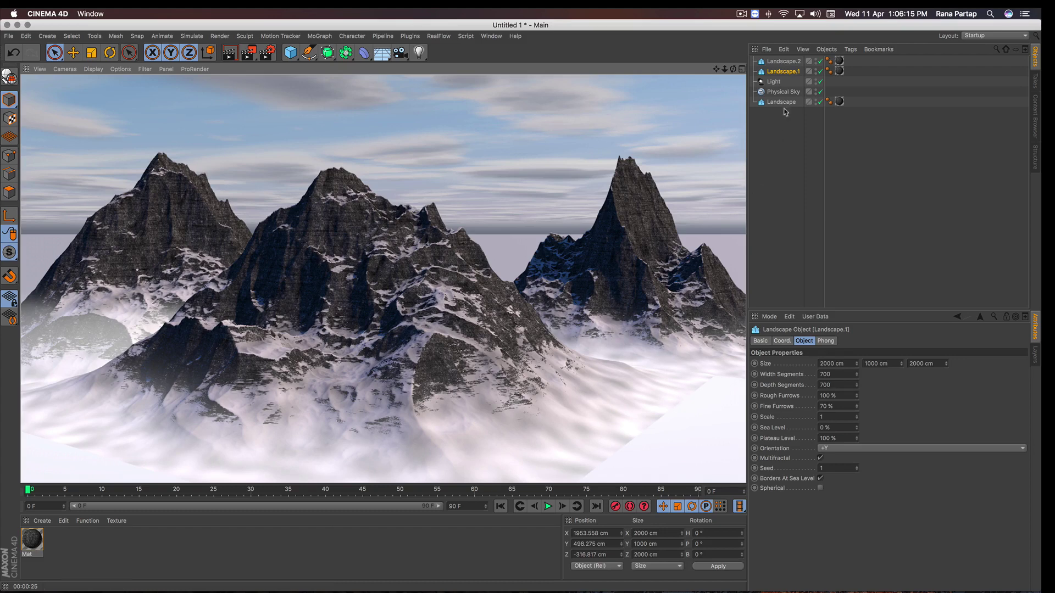
Select the Light and raise its Intensity from 100% to about 129%
click(774, 82)
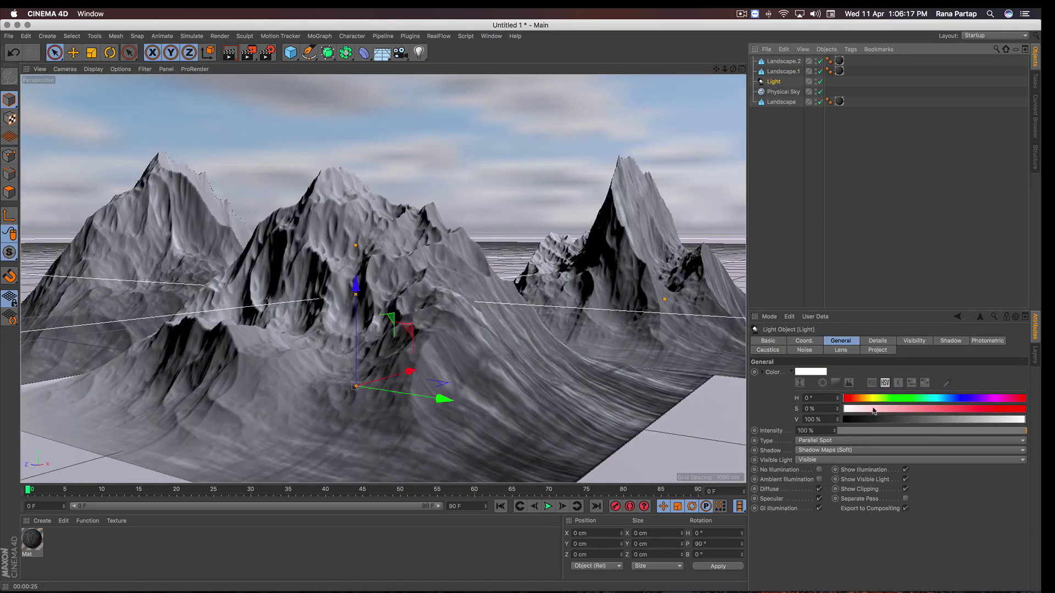
drag(833, 431, 835, 432)
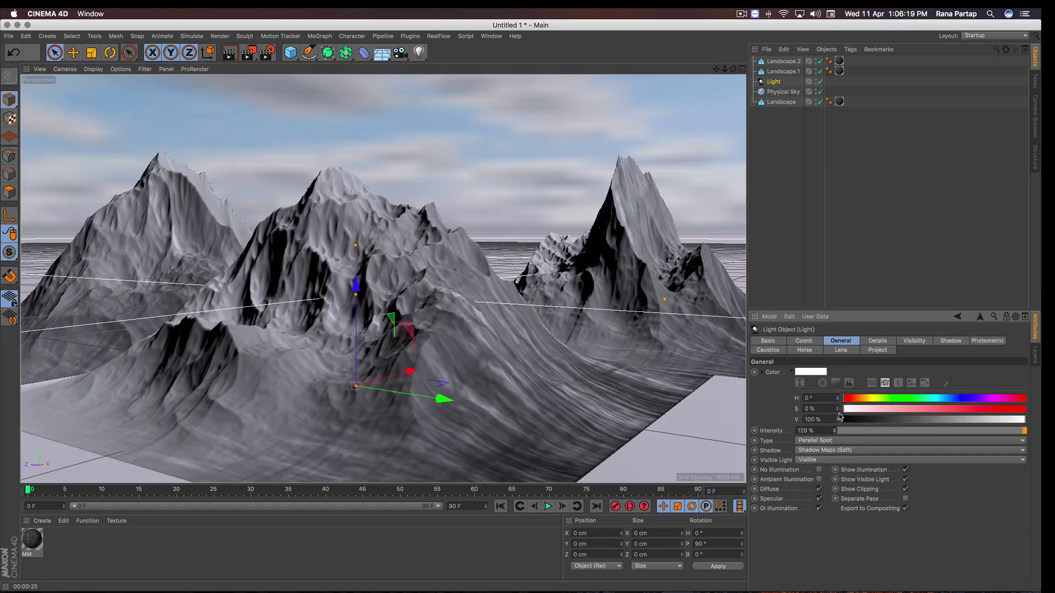